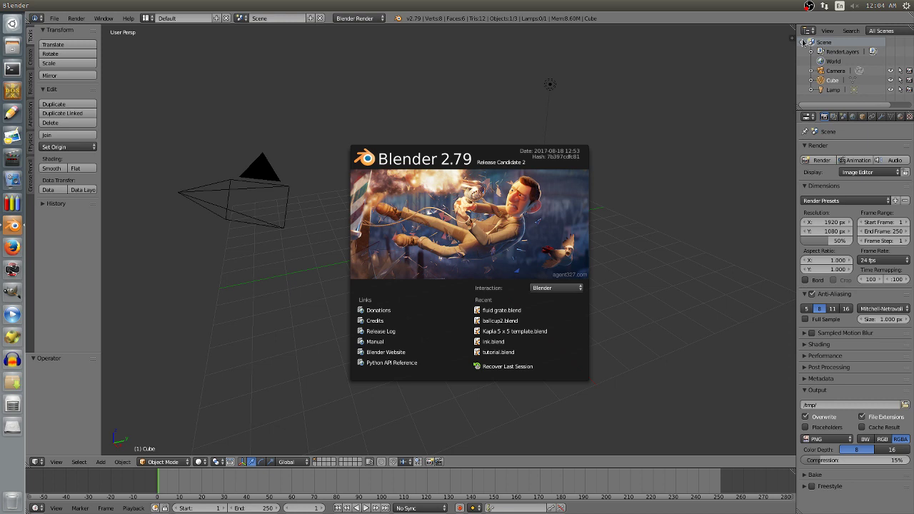
Dismiss the splash screen and delete the default cube from the scene
click(452, 238)
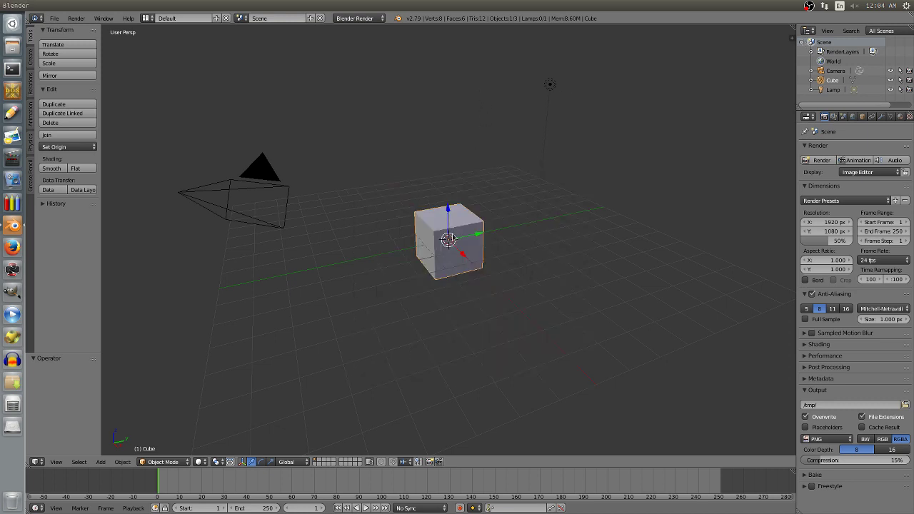
click(460, 238)
key(x)
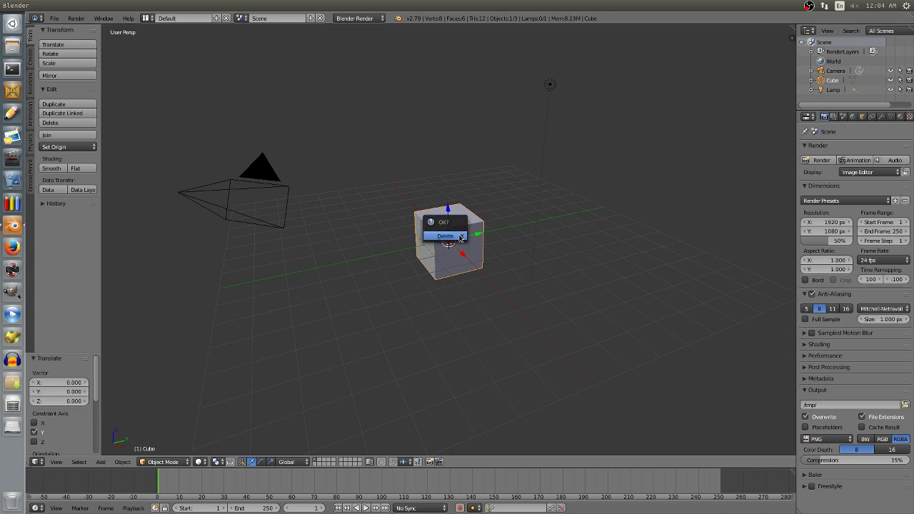
click(445, 235)
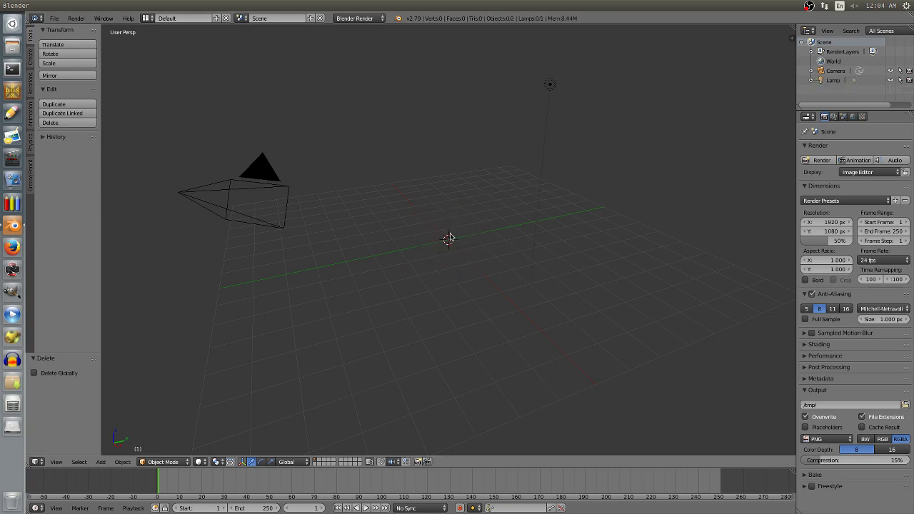
Add a mesh plane at the origin and scale it up by a factor of about 7.9 as a ground surface
click(101, 462)
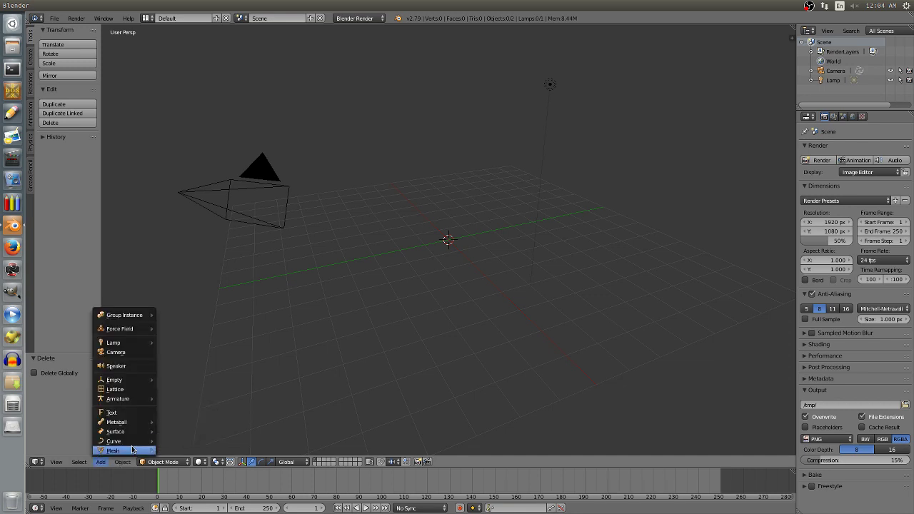
mouse_move(136, 451)
click(179, 362)
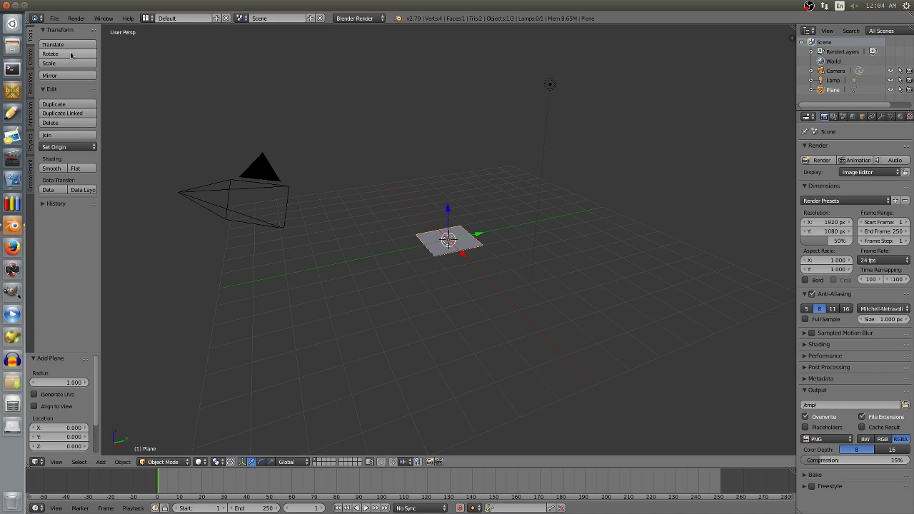
click(102, 462)
click(68, 64)
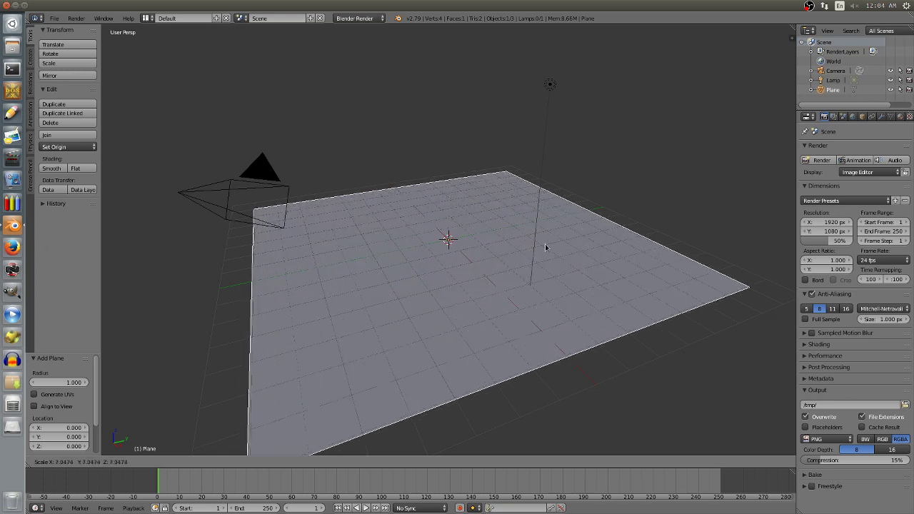
click(194, 258)
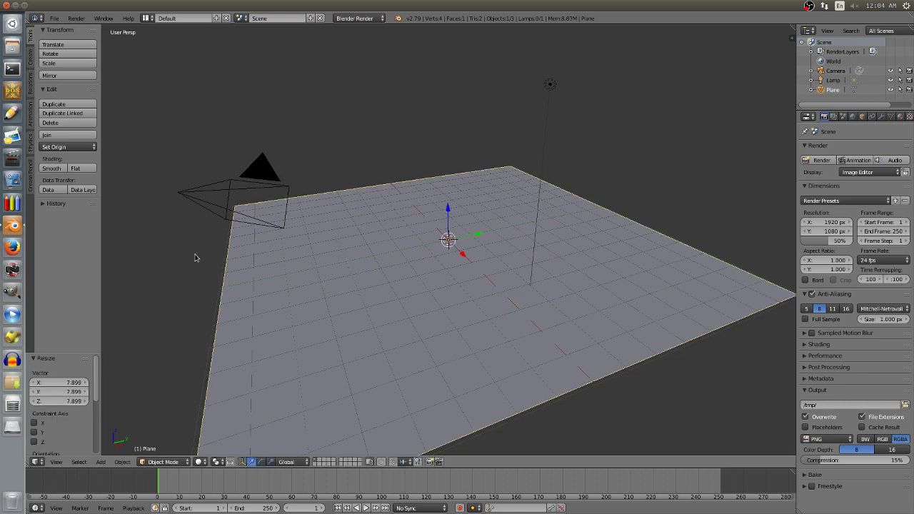
Widen the properties area and make the plane a rigid body of type Passive
mouse_move(419, 112)
middle_down()
mouse_move(385, 75)
mouse_move(381, 88)
mouse_move(419, 123)
mouse_move(532, 122)
mouse_move(509, 202)
mouse_move(426, 167)
mouse_move(383, 118)
mouse_move(415, 93)
mouse_move(416, 104)
middle_up()
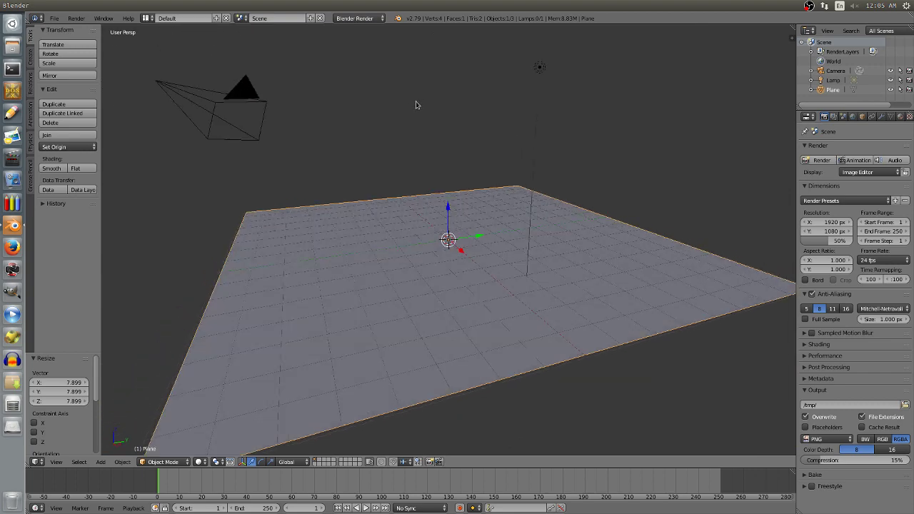
middle_drag(791, 174, 795, 172)
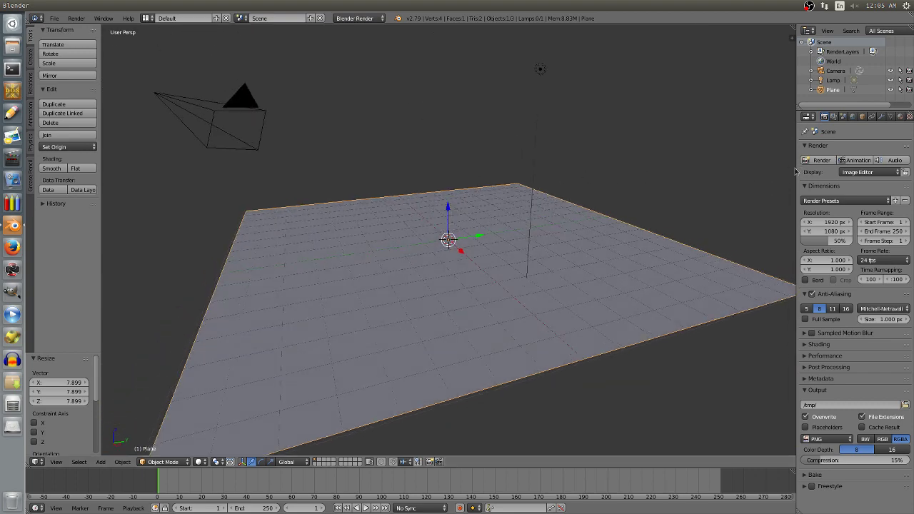
drag(795, 168, 759, 173)
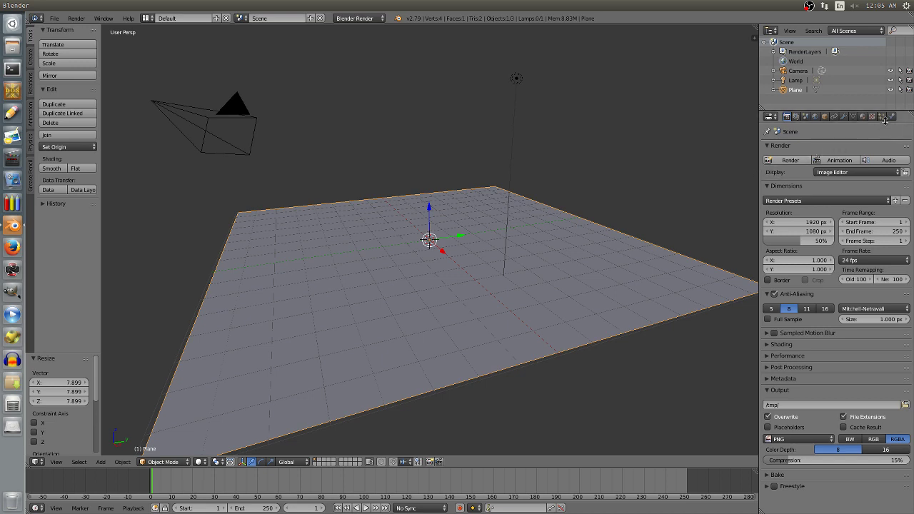
click(891, 117)
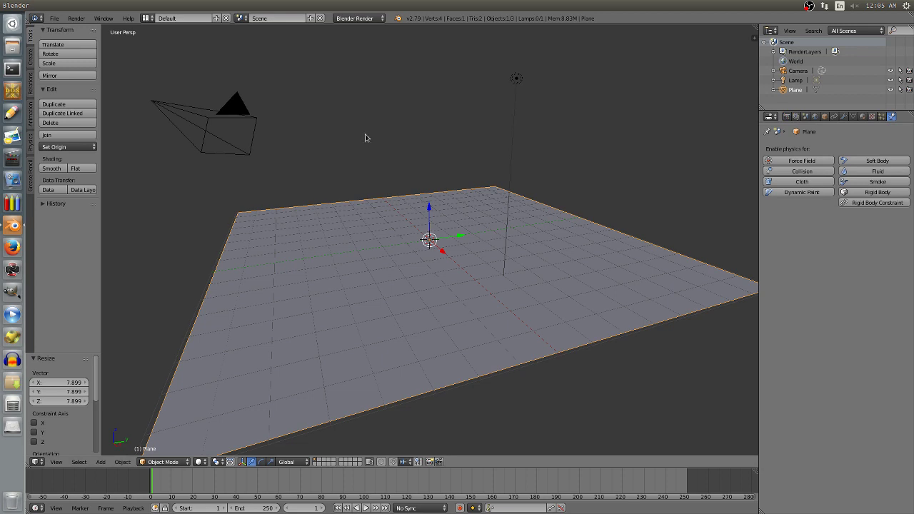
key(a)
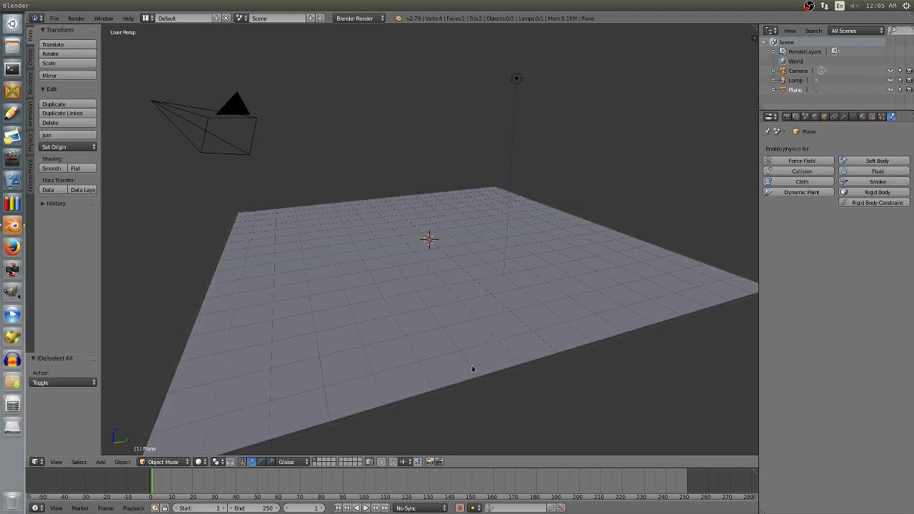
right_click(400, 281)
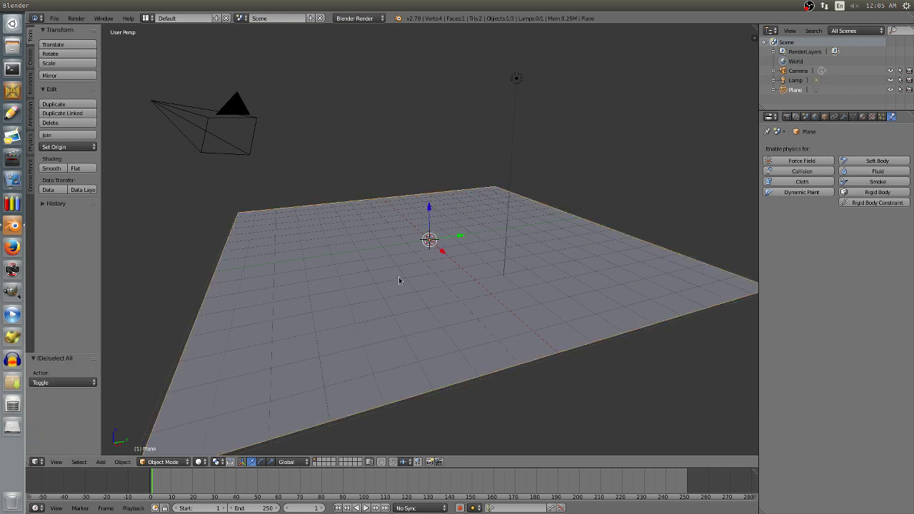
click(871, 192)
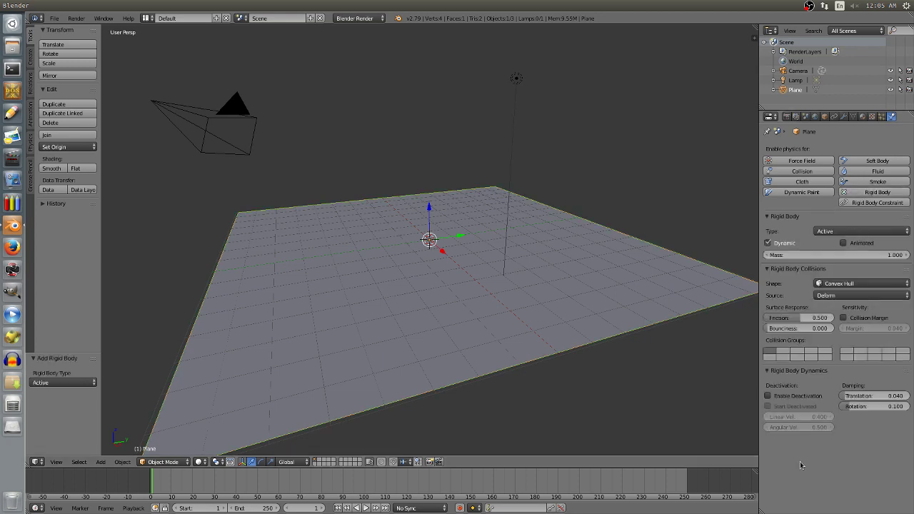
click(832, 232)
click(836, 217)
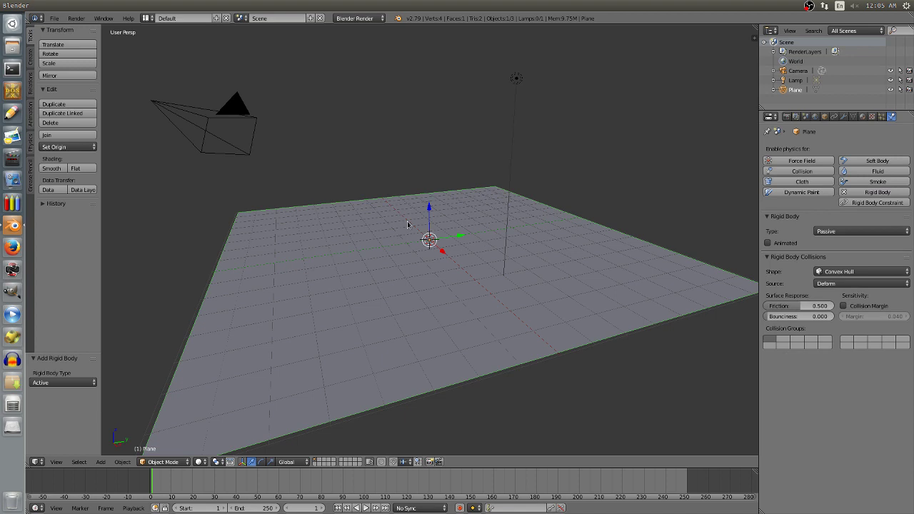
Add a mesh cube at the origin and raise it about 1.53 units along Z to sit above the plane
key(a)
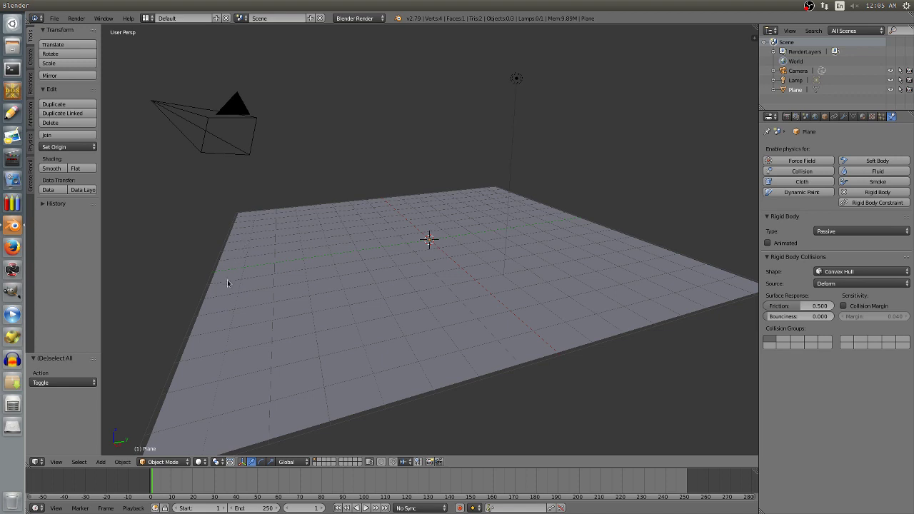
click(100, 462)
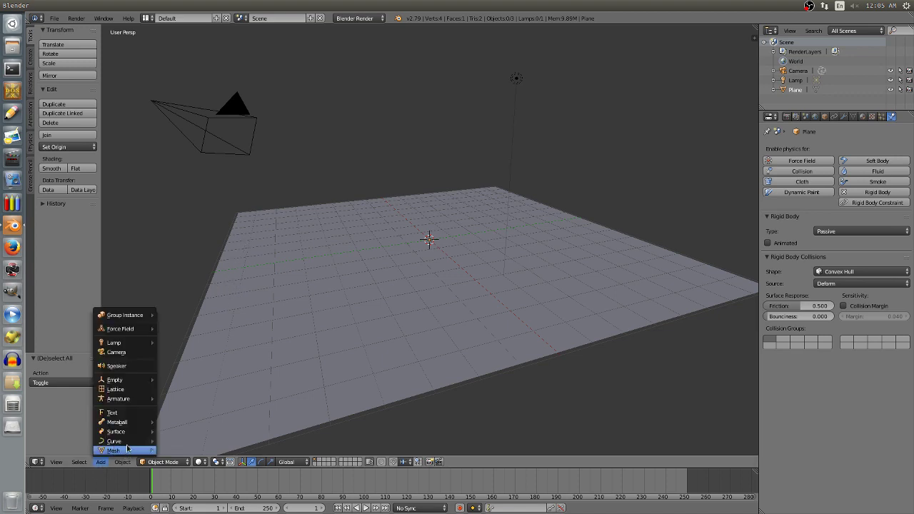
mouse_move(127, 448)
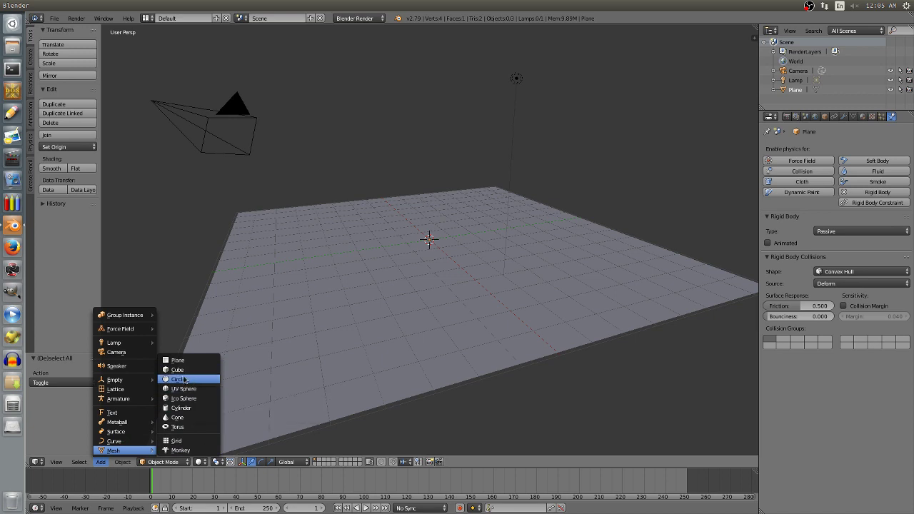
click(185, 370)
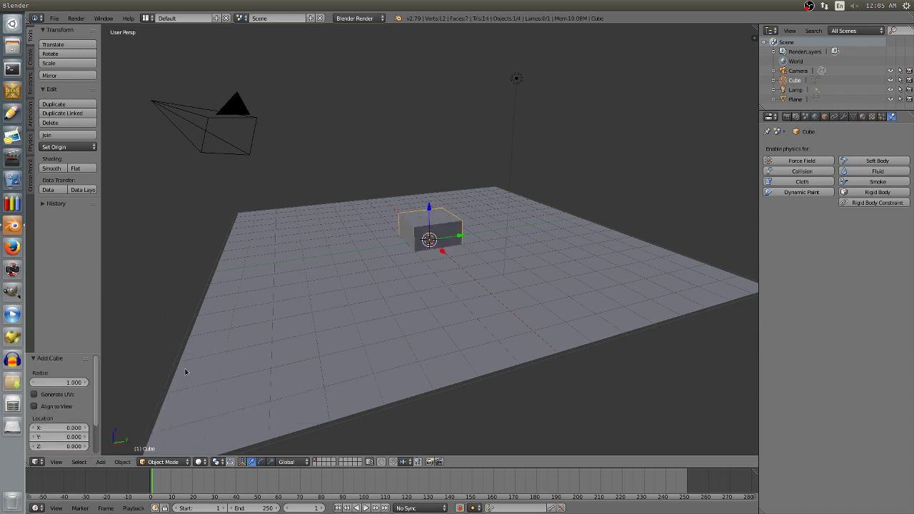
drag(429, 209, 429, 174)
Enter Edit Mode on the cube, deselect all its geometry and switch to face selection
mouse_move(460, 255)
middle_down()
mouse_move(438, 85)
mouse_move(378, 224)
mouse_move(420, 275)
mouse_move(496, 247)
mouse_move(478, 228)
mouse_move(447, 265)
middle_up()
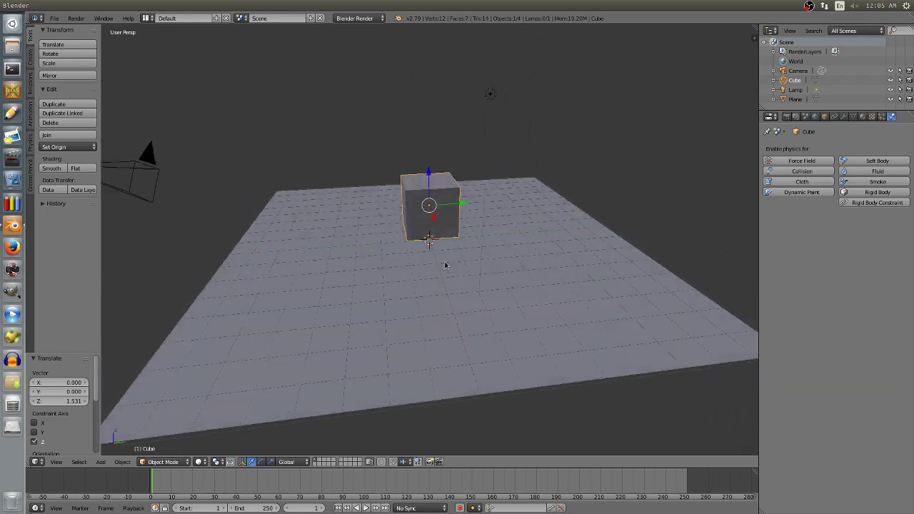
scroll(452, 207, up, 3)
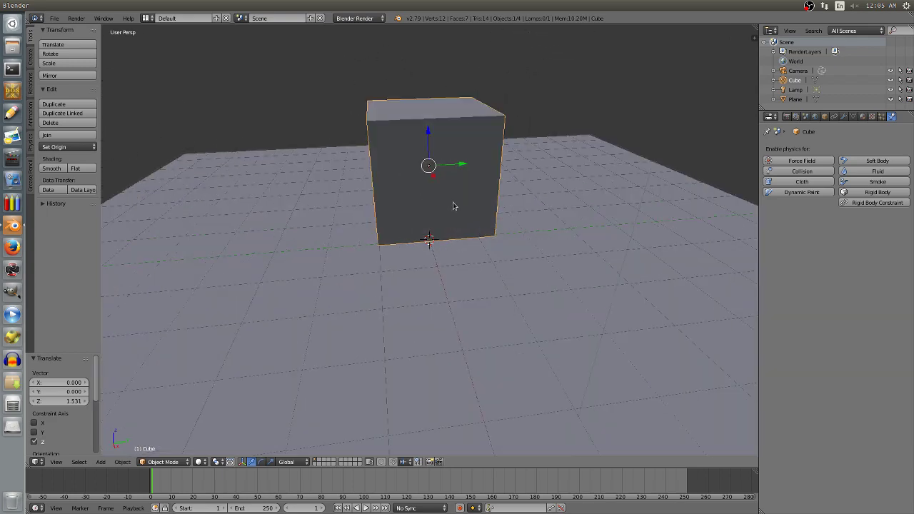
scroll(453, 206, down, 3)
scroll(454, 203, up, 3)
middle_drag(443, 168, 387, 327)
scroll(462, 212, down, 2)
scroll(192, 495, up, 1)
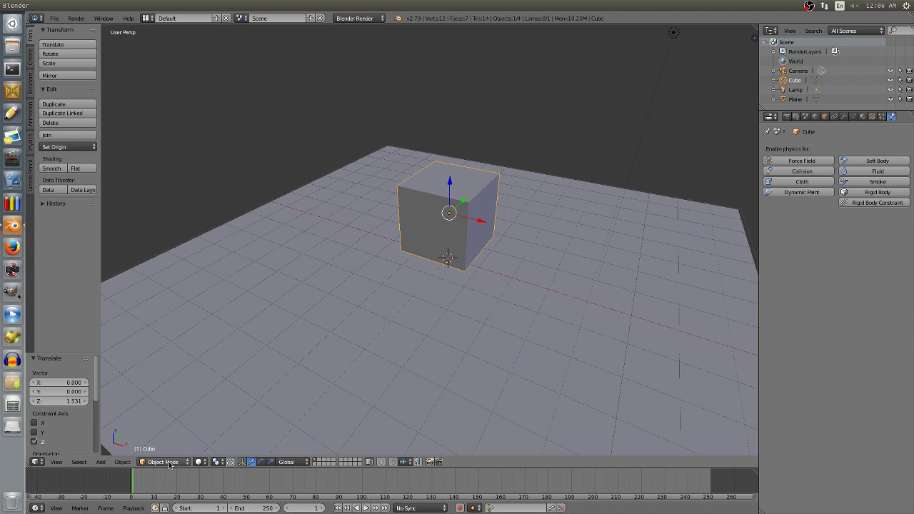
click(170, 464)
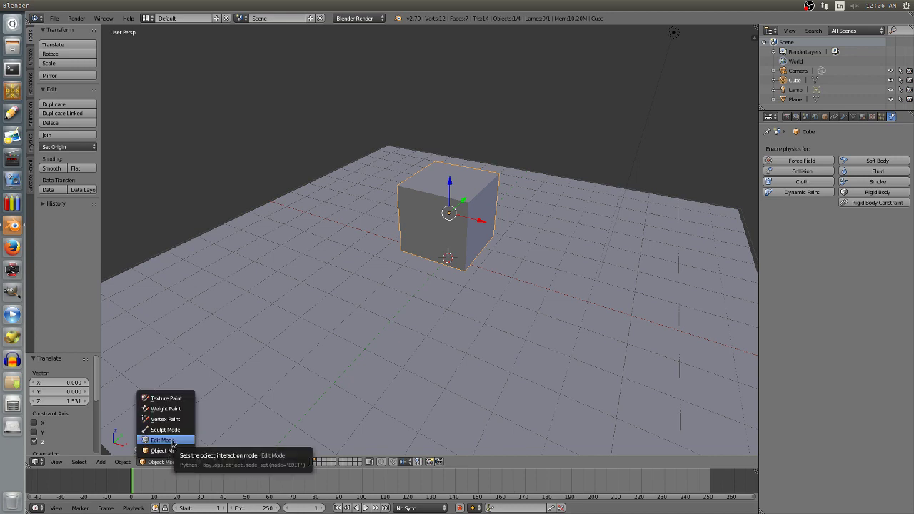
click(173, 441)
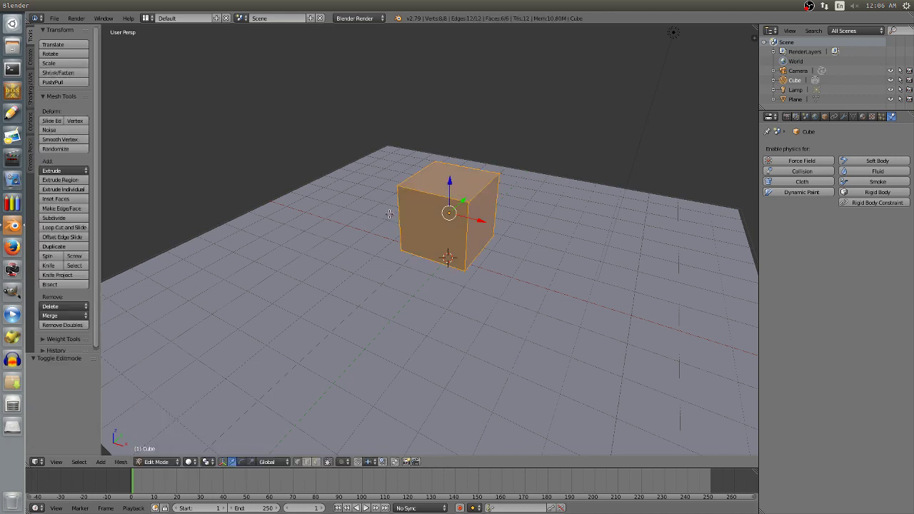
key(a)
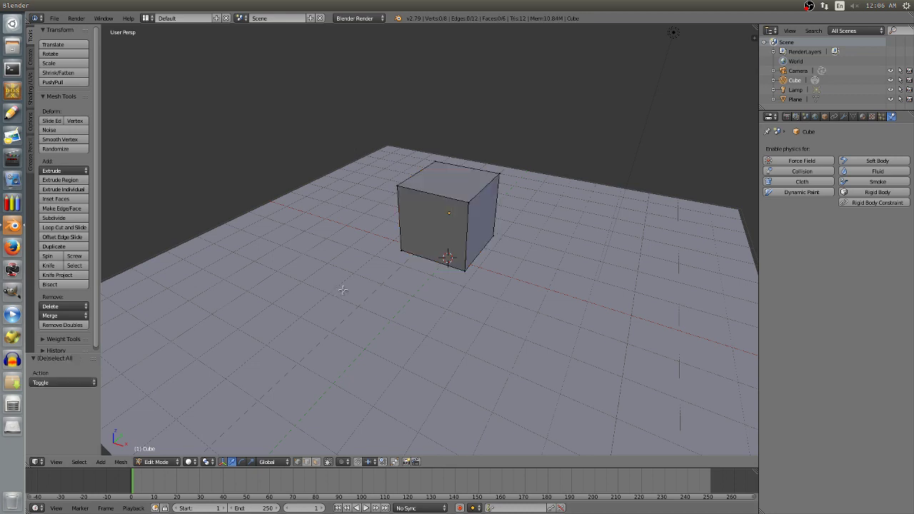
scroll(426, 229, up, 1)
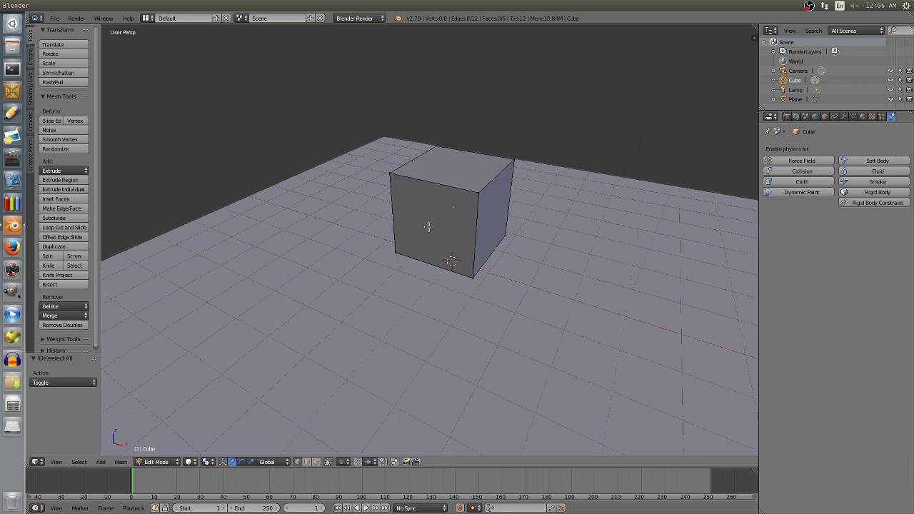
click(317, 462)
Move one side face of the cube about 1.7 units along Y to thin the cube into a slab
middle_drag(498, 189, 446, 178)
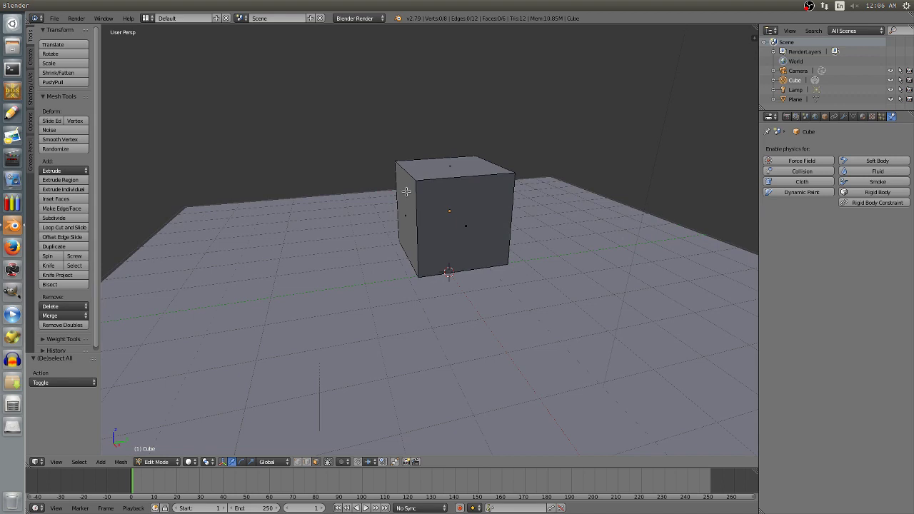
right_click(437, 215)
key(g)
key(y)
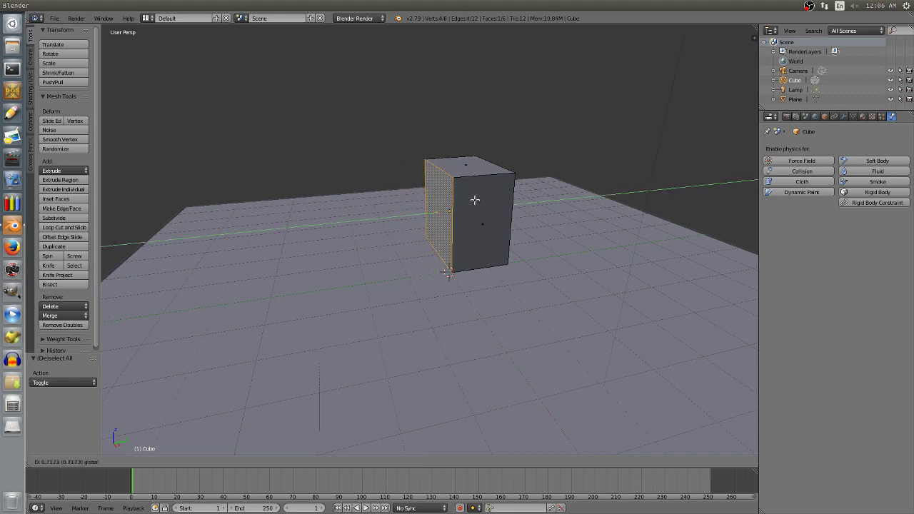
click(448, 221)
middle_drag(447, 221, 502, 204)
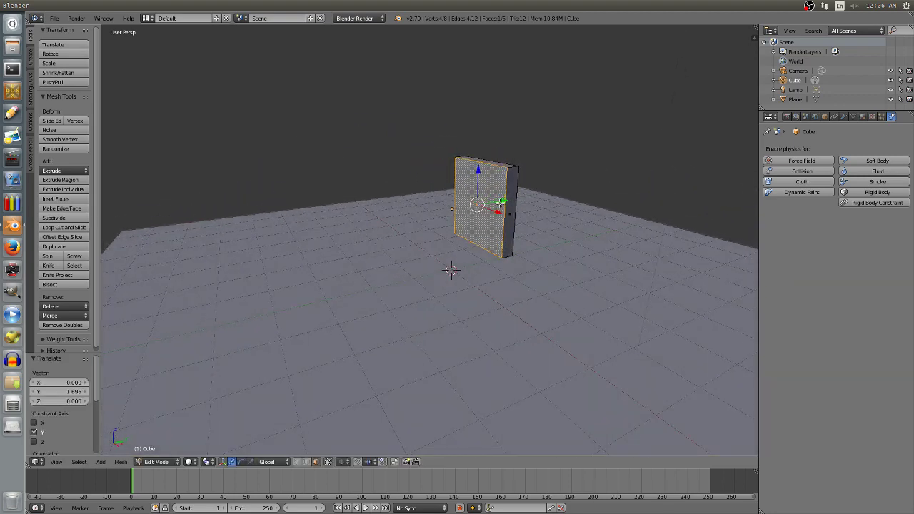
Narrow the slab by moving its end face inward along X, finishing with a further move of about -0.22
right_click(532, 223)
key(g)
key(x)
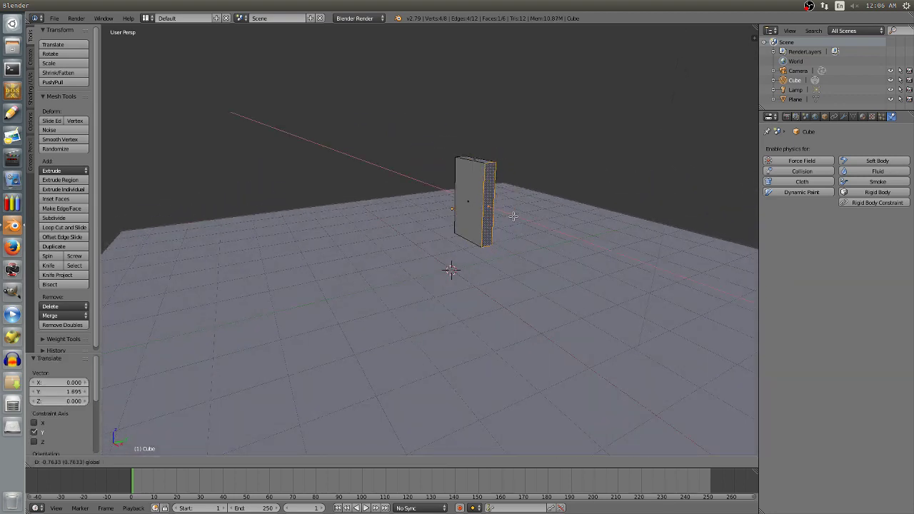
click(517, 209)
mouse_move(517, 208)
middle_down()
mouse_move(492, 197)
mouse_move(502, 196)
mouse_move(385, 193)
middle_up()
key(g)
key(x)
click(486, 196)
Return to Object Mode and set the slab's origin to its geometry
click(158, 461)
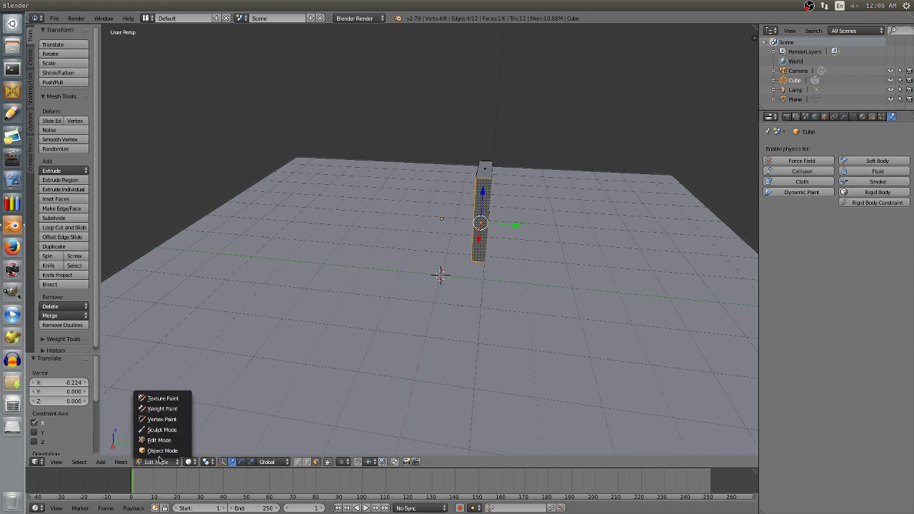
click(161, 450)
middle_drag(267, 341, 584, 278)
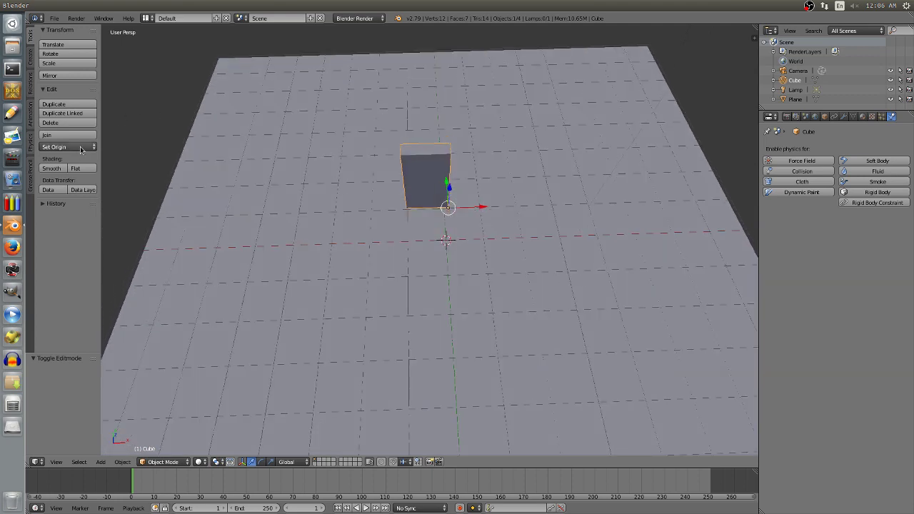
click(81, 148)
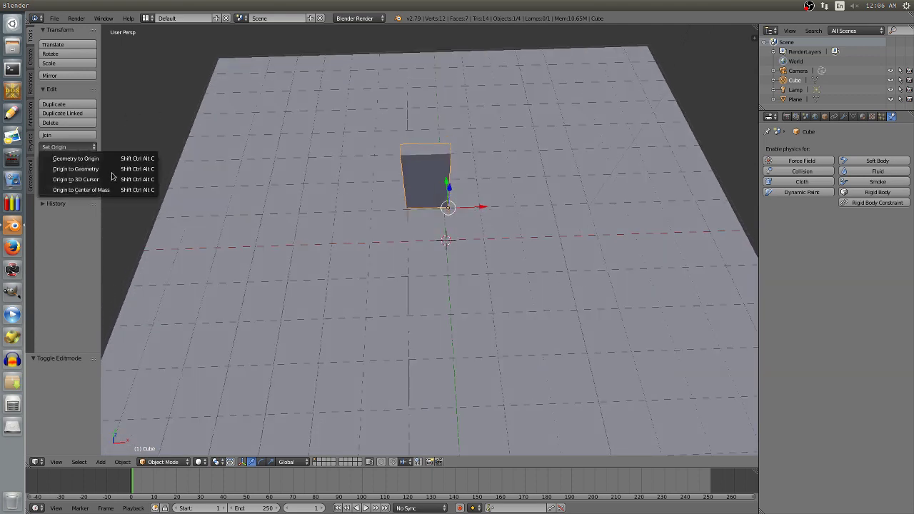
click(96, 172)
Make the slab a rigid body of type Active
middle_drag(501, 187, 482, 180)
middle_drag(449, 227, 513, 209)
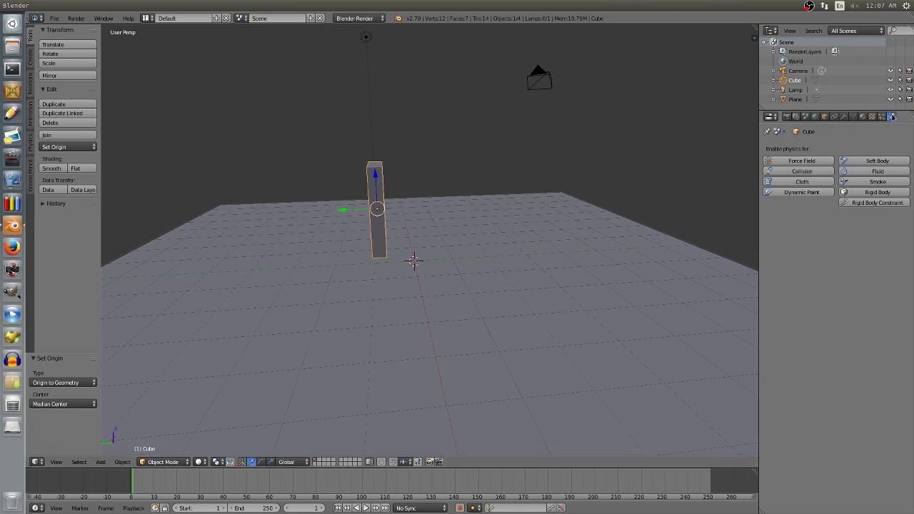
click(877, 192)
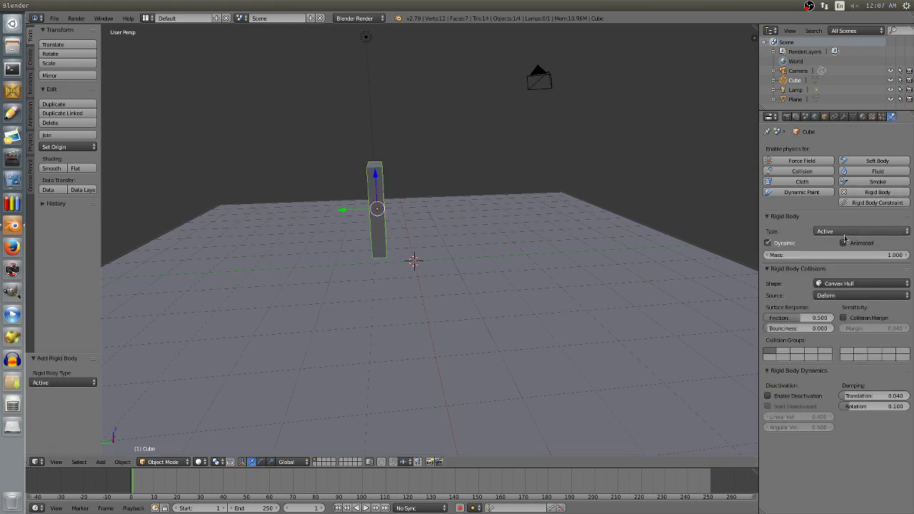
Lower the slab along Z by about 0.479 and a further 0.027 to rest its base on the ground plane
middle_drag(421, 237, 451, 173)
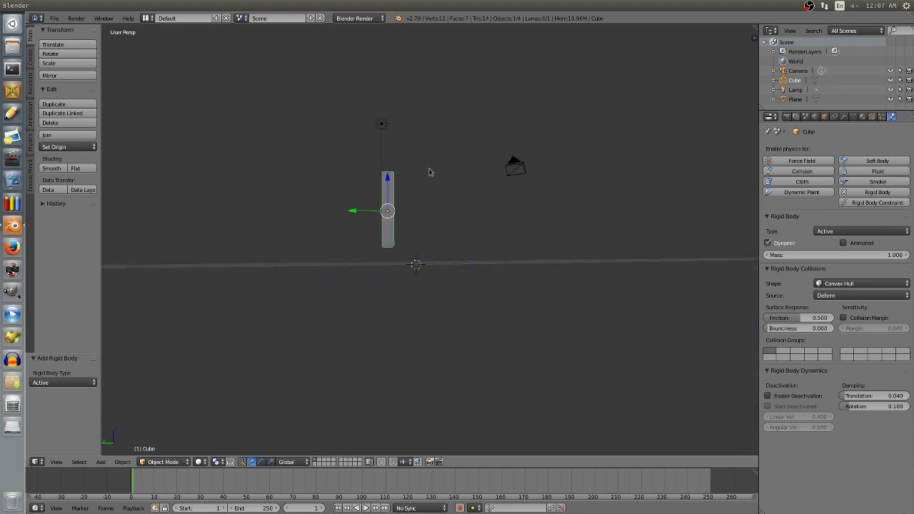
drag(389, 182, 408, 190)
middle_drag(408, 190, 437, 158)
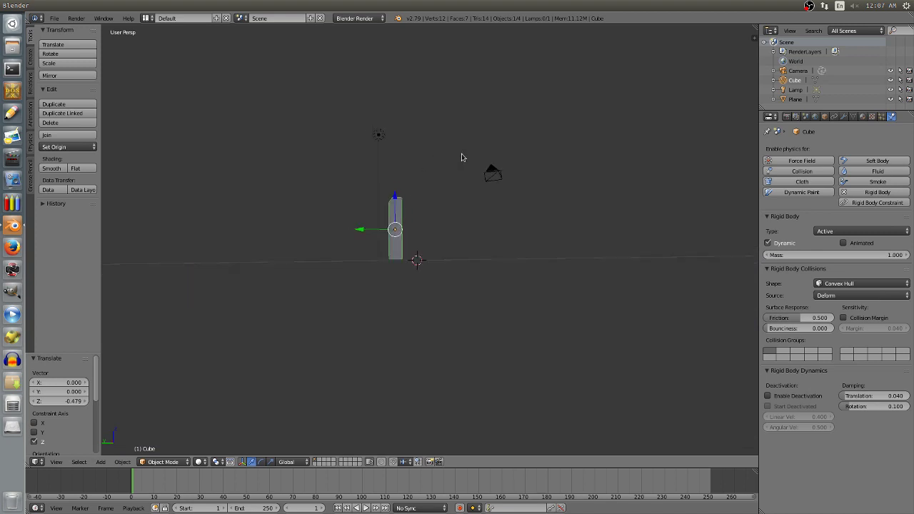
key(KP_3)
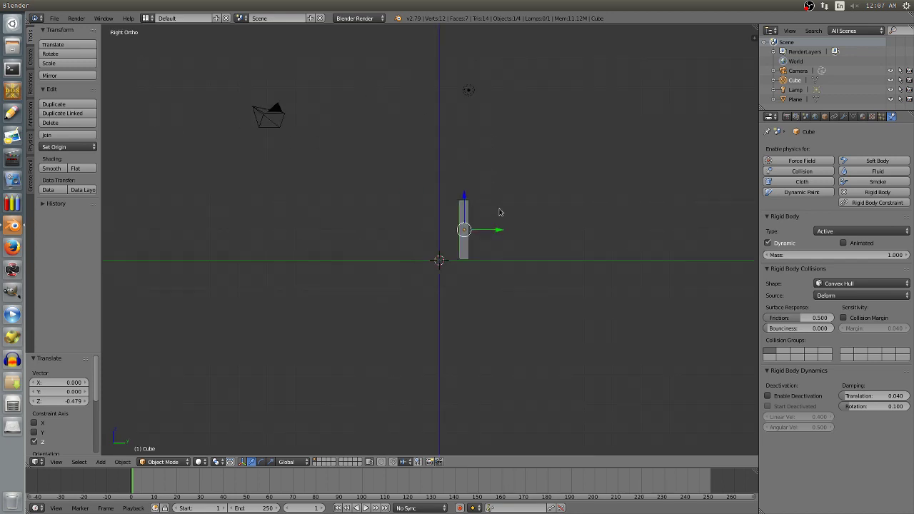
scroll(506, 227, up, 4)
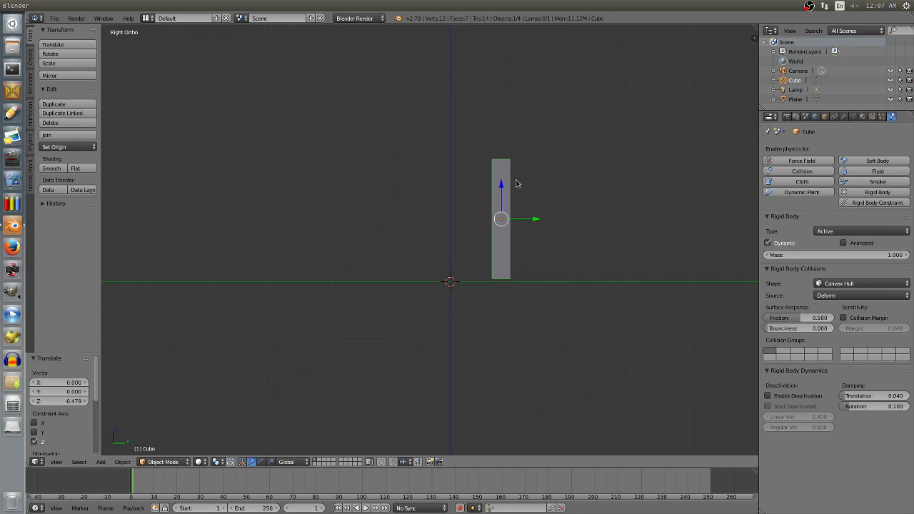
key(g)
key(z)
click(553, 268)
scroll(553, 269, up, 2)
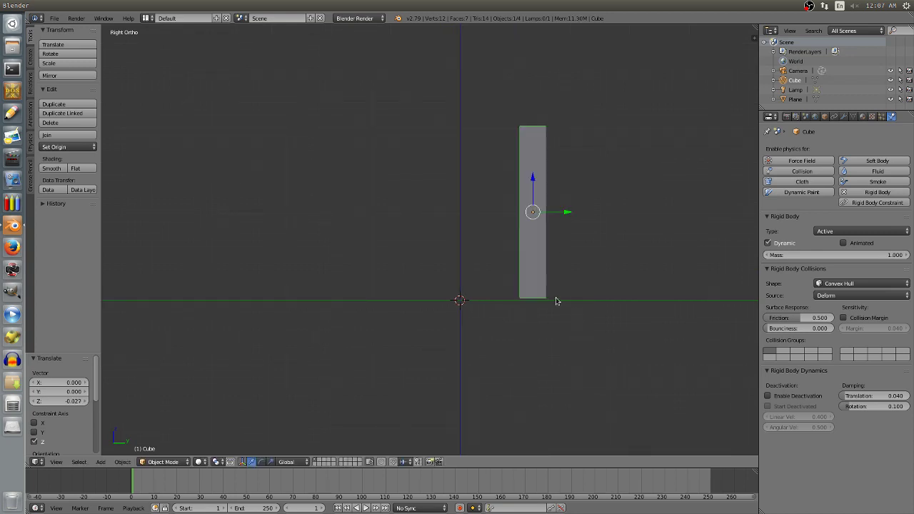
scroll(556, 301, down, 4)
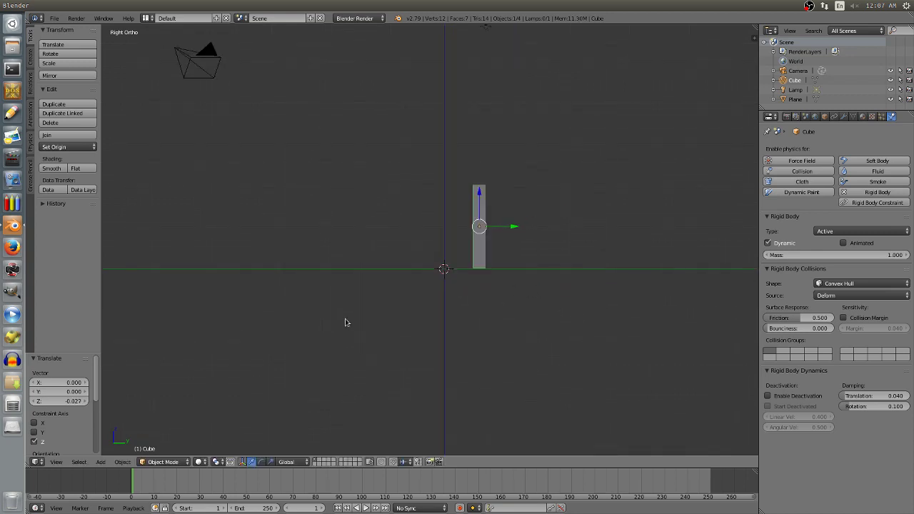
Move the slab about 6 units along Y to the edge of the ground plane
key(KP_2)
middle_drag(564, 114, 541, 209)
key(g)
key(y)
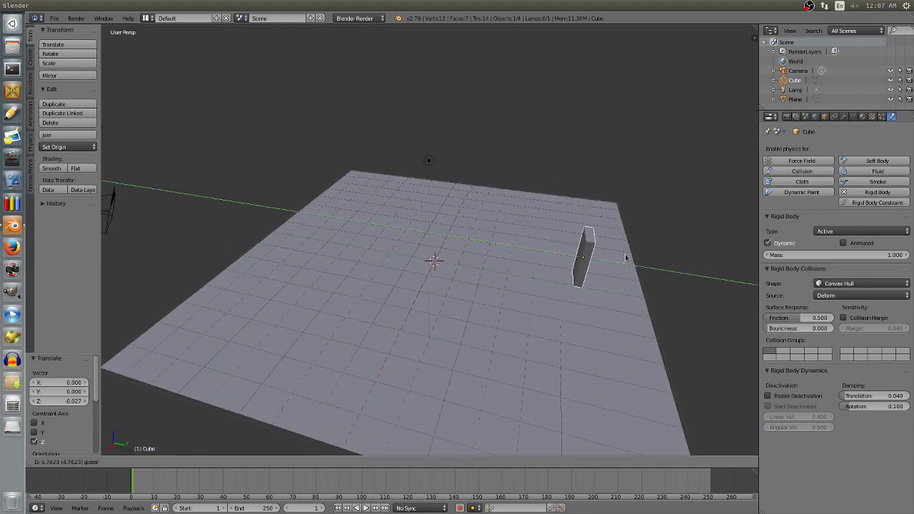
click(750, 314)
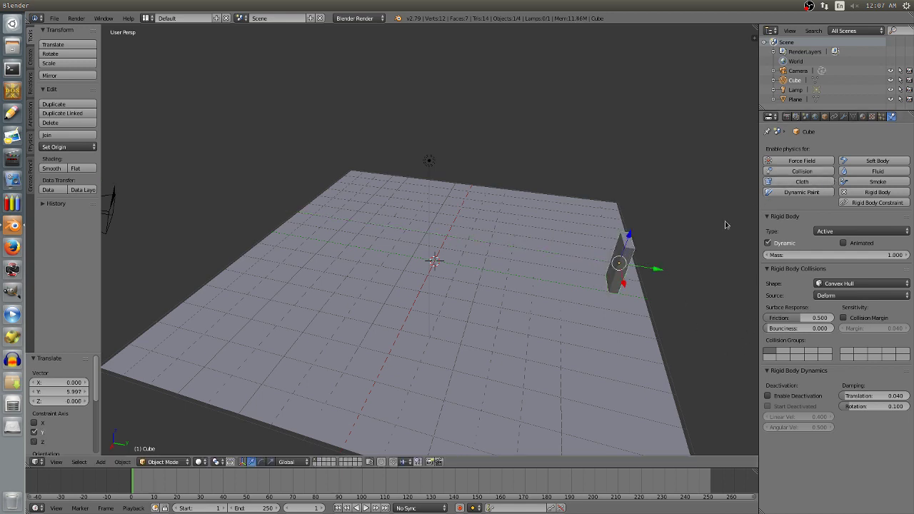
Add an Array modifier to the slab and set its relative X offset to 0
click(844, 117)
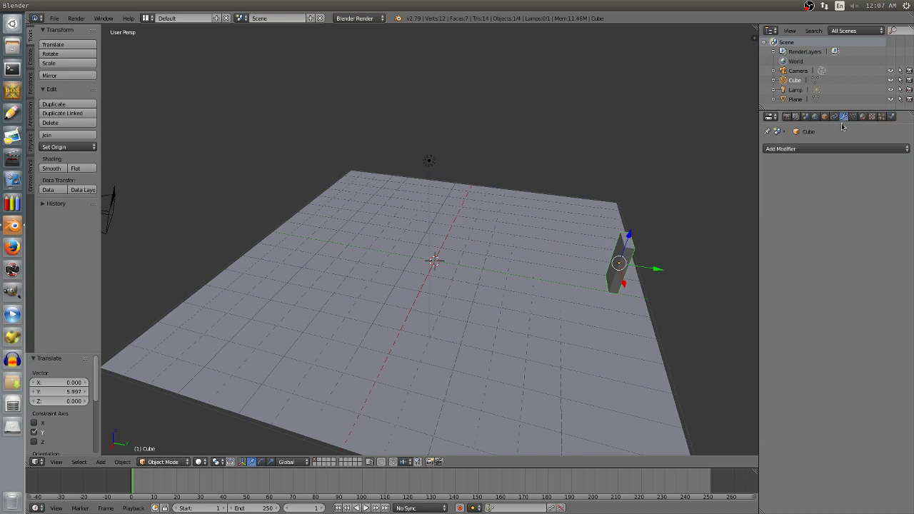
click(794, 149)
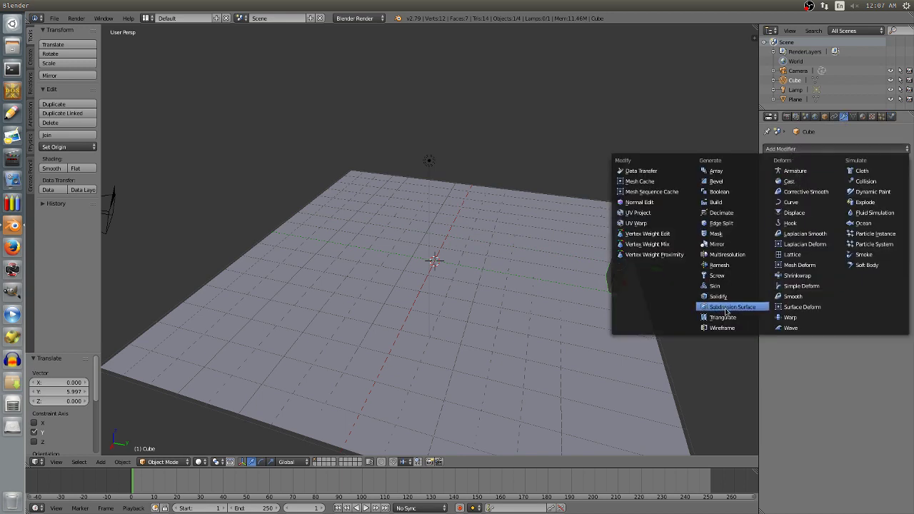
click(721, 174)
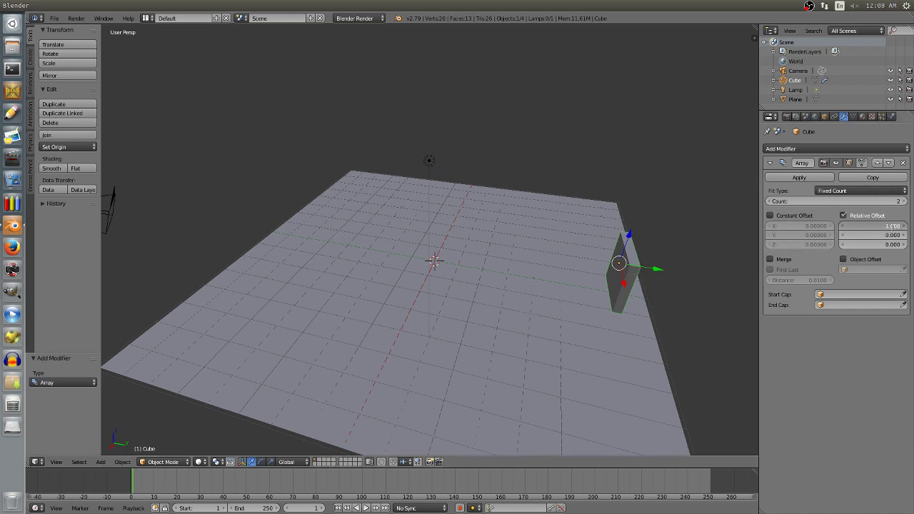
key(Return)
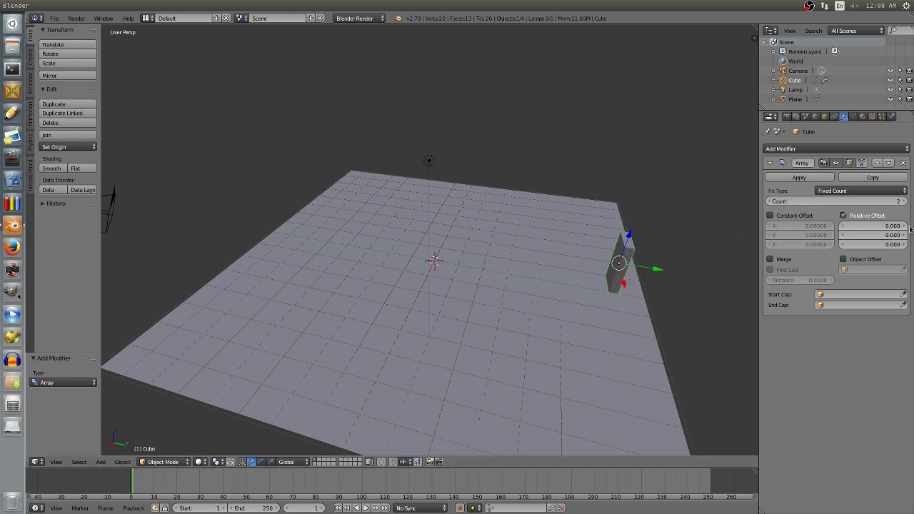
Set the array's relative Y offset to -3.6 to space the copies along the plane
drag(875, 237, 836, 237)
middle_drag(696, 270, 682, 239)
drag(875, 235, 865, 235)
middle_drag(687, 229, 794, 230)
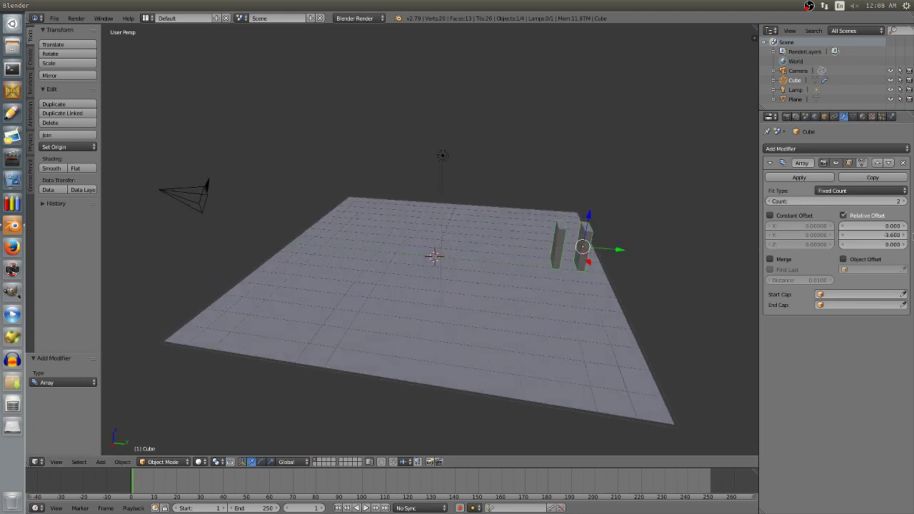
Raise the array count to 12 to make a row of slabs across the plane
click(904, 202)
click(904, 201)
click(904, 201)
click(904, 201)
click(903, 202)
click(904, 201)
click(904, 201)
click(904, 202)
click(904, 201)
click(904, 202)
mouse_move(613, 204)
middle_down()
mouse_move(630, 236)
mouse_move(616, 207)
middle_up()
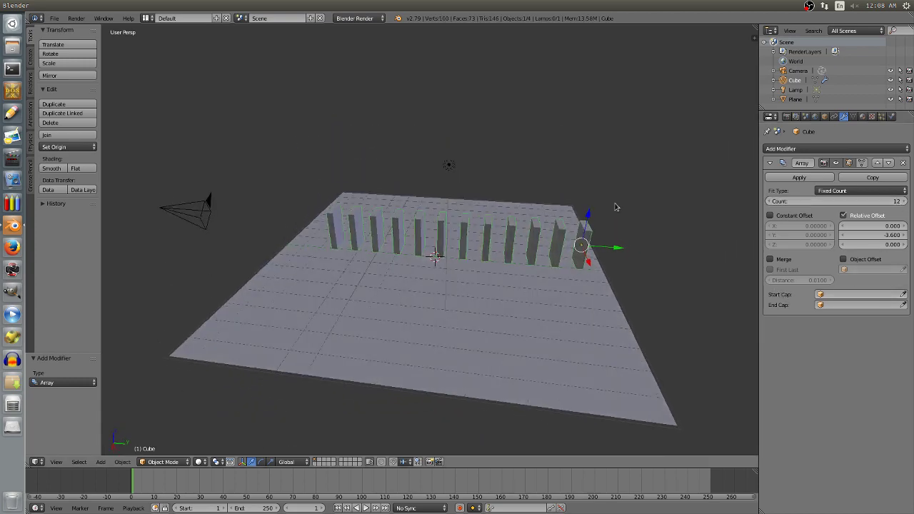
Apply the Array modifier and shift the row of slabs about -0.064 along Y
click(822, 178)
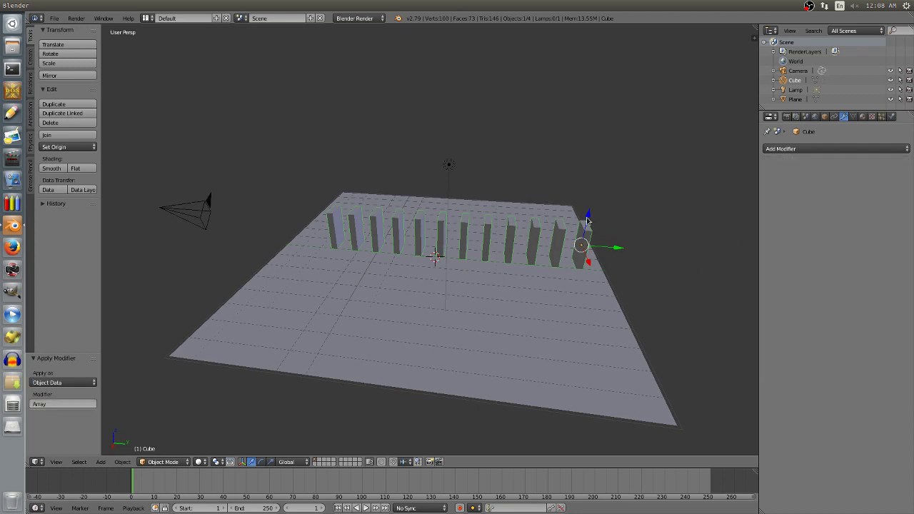
mouse_move(621, 247)
mouse_down()
mouse_move(603, 251)
mouse_move(619, 251)
mouse_up()
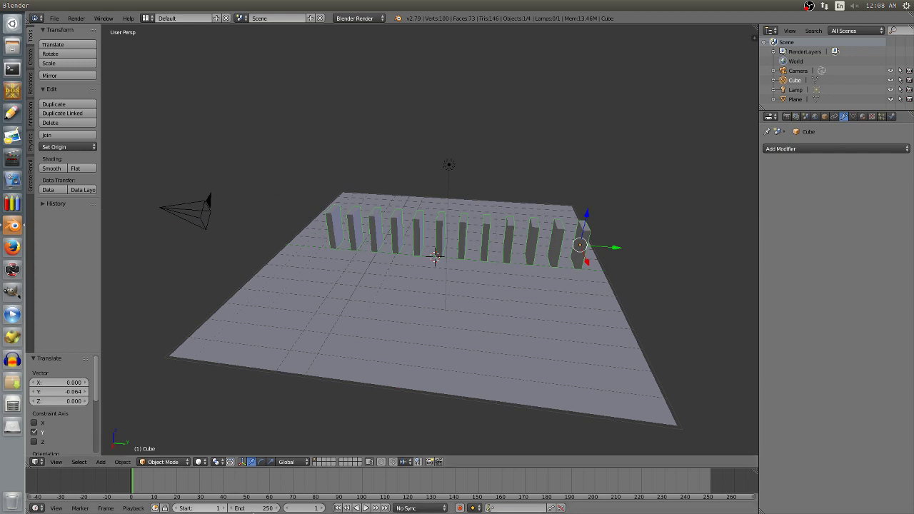
Play the simulation to check how the joined row behaves, and return to the first frame
click(366, 508)
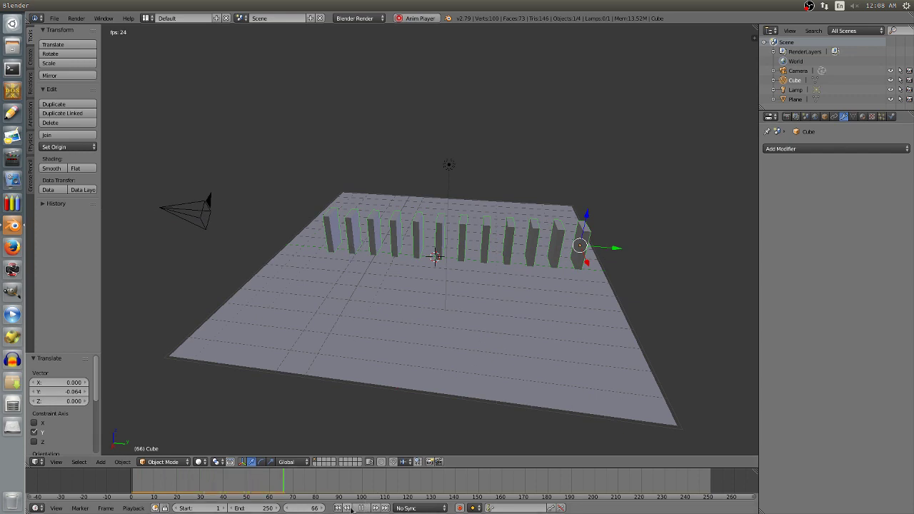
click(361, 508)
click(339, 507)
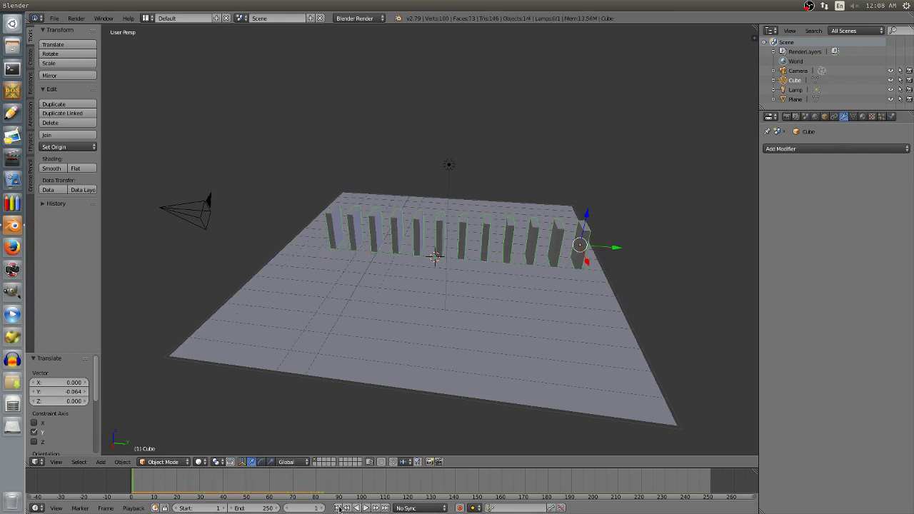
Select the entire row mesh in Edit Mode, separate it by loose parts, and return to Object Mode
click(163, 462)
click(161, 440)
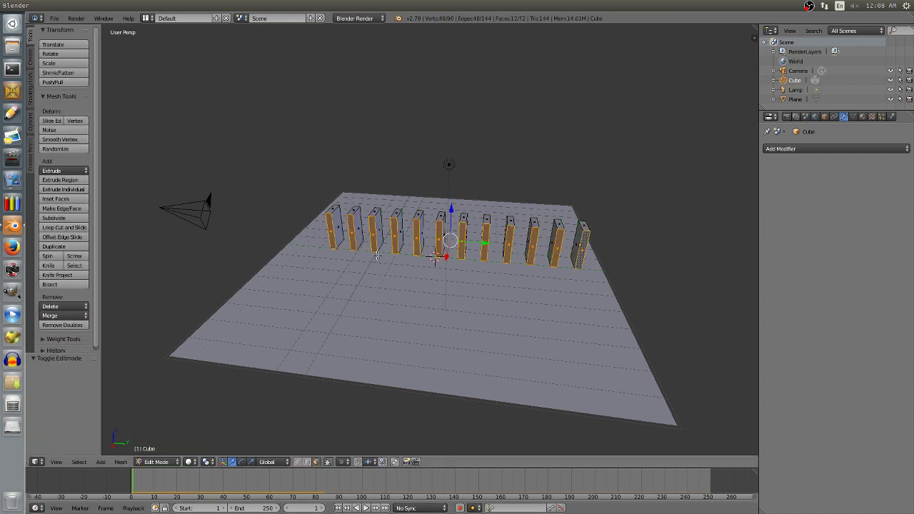
key(a)
key(a)
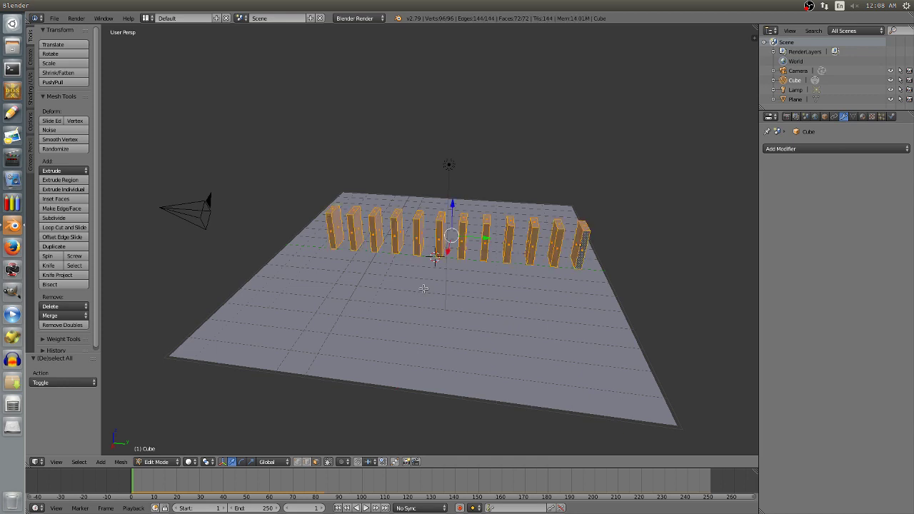
key(p)
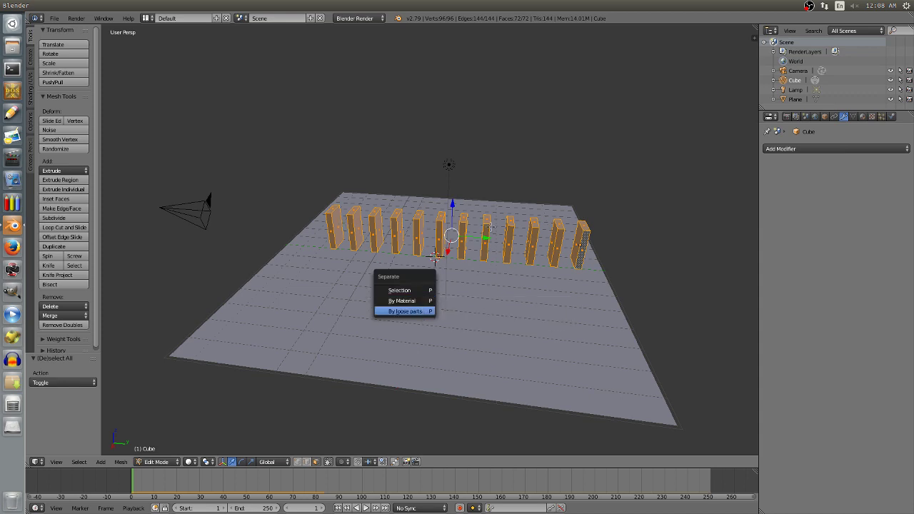
key(Return)
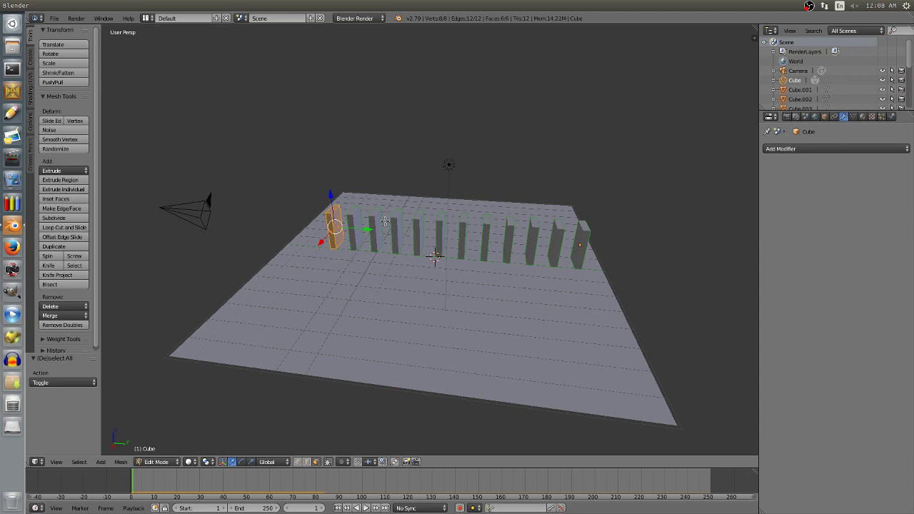
key(a)
click(158, 462)
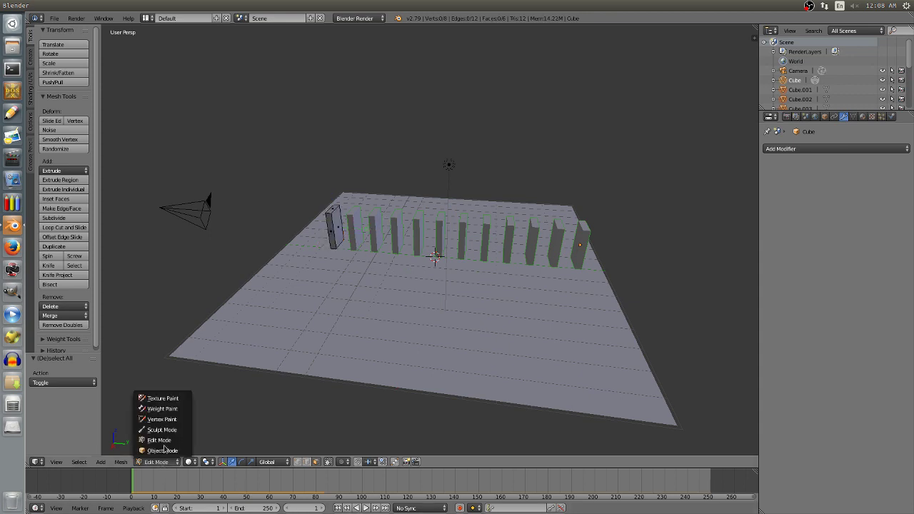
click(163, 451)
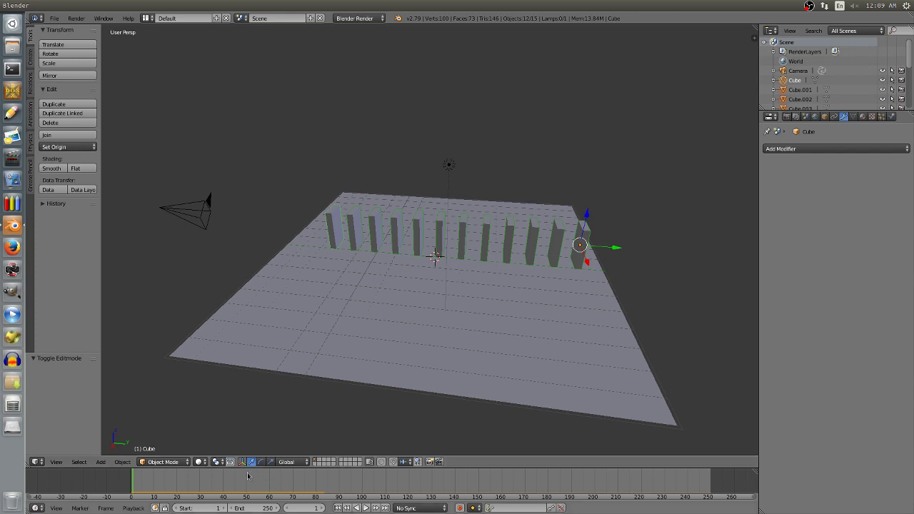
Play the simulation with the separated slabs, stop it and rewind to frame 1
click(367, 509)
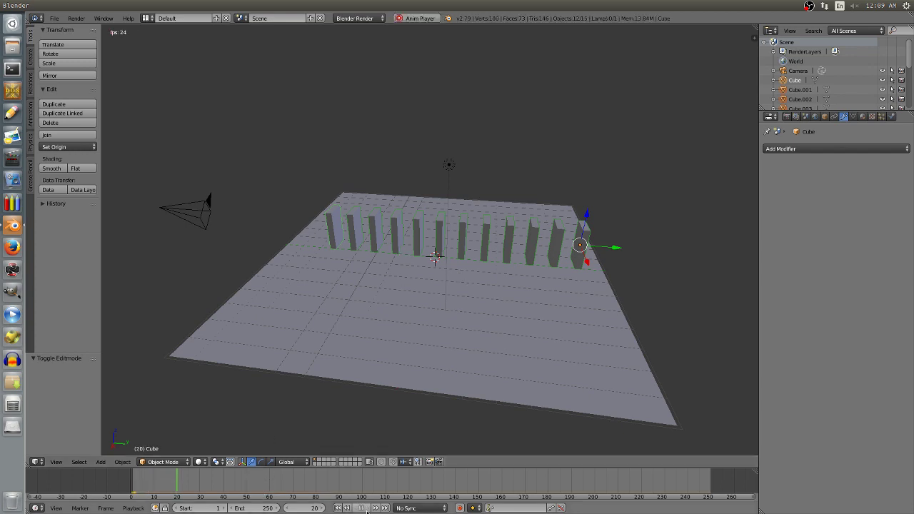
click(338, 508)
click(367, 509)
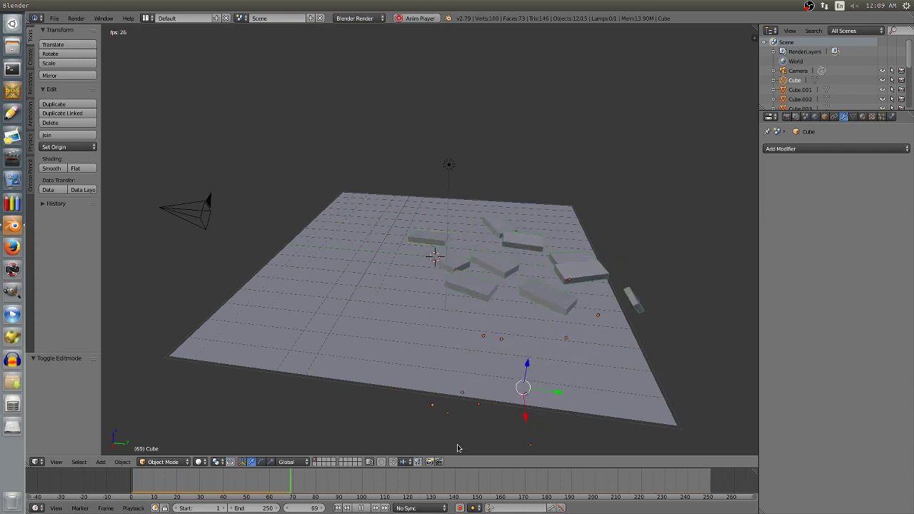
click(355, 509)
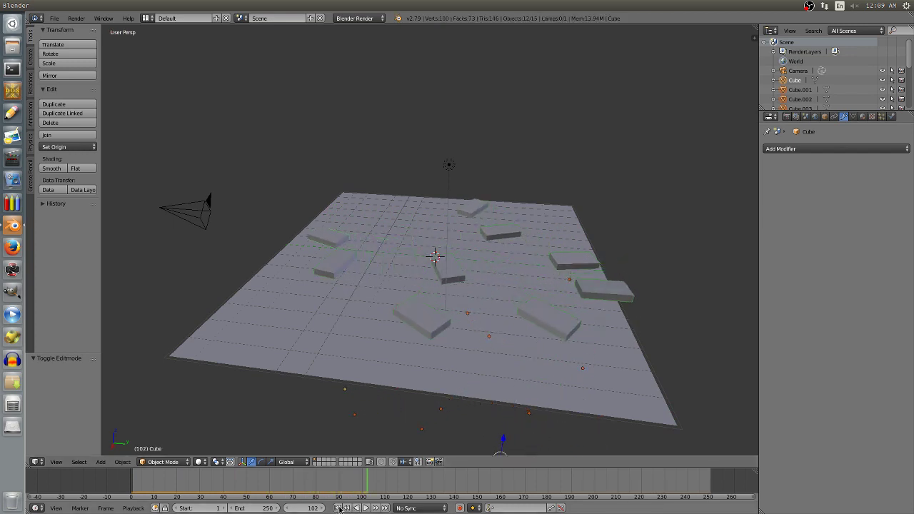
click(337, 509)
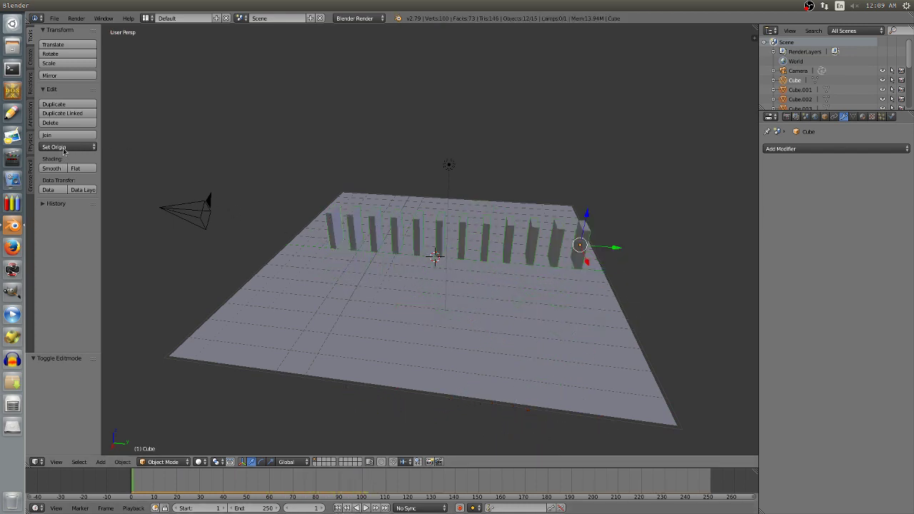
Set the origin of each selected slab to its own geometry
click(64, 148)
click(72, 170)
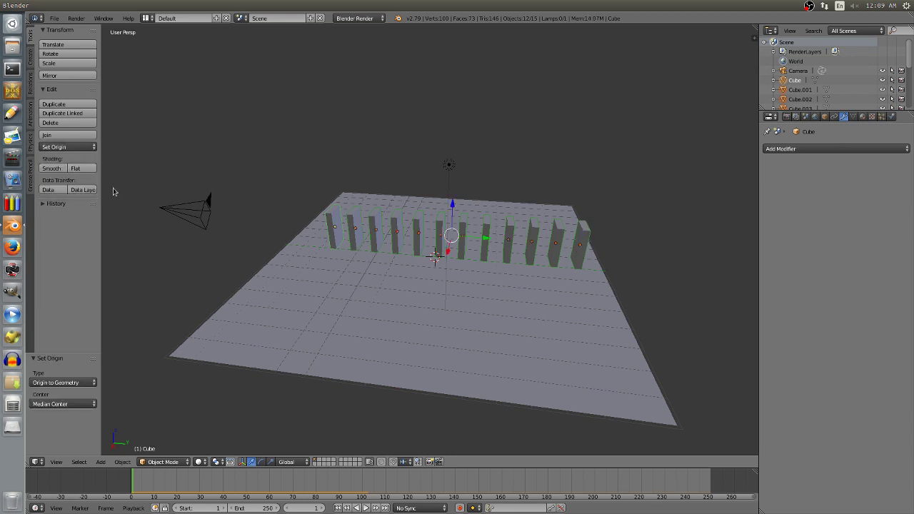
middle_drag(286, 334, 300, 312)
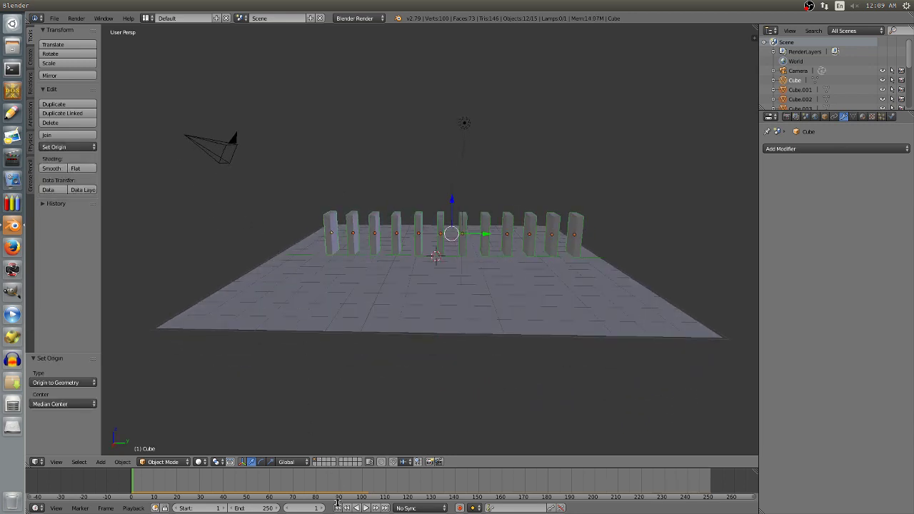
Replay the simulation to check the slabs' stability with their new origins, and go back to frame 1
click(366, 507)
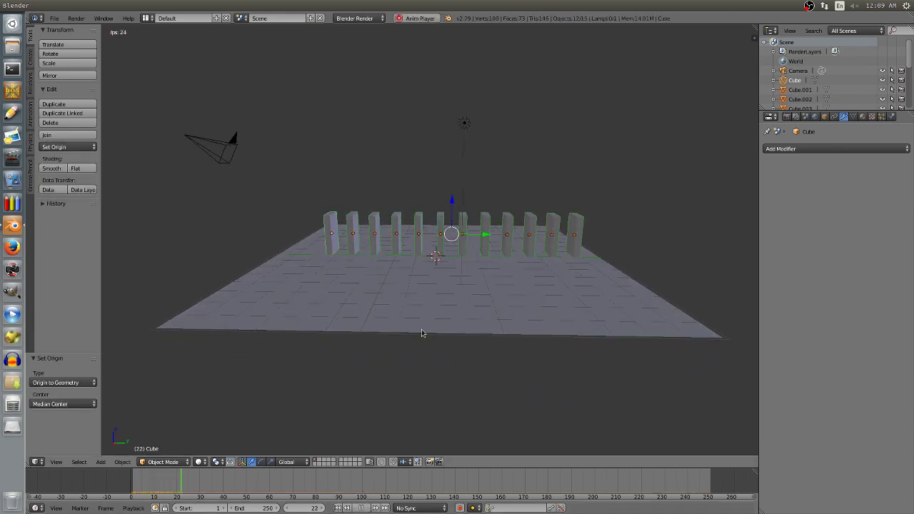
middle_drag(421, 334, 429, 353)
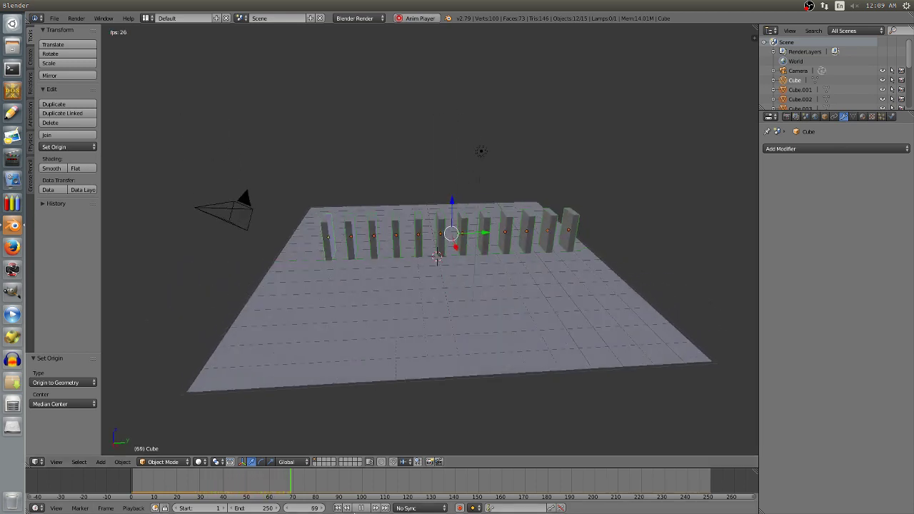
click(361, 508)
click(339, 508)
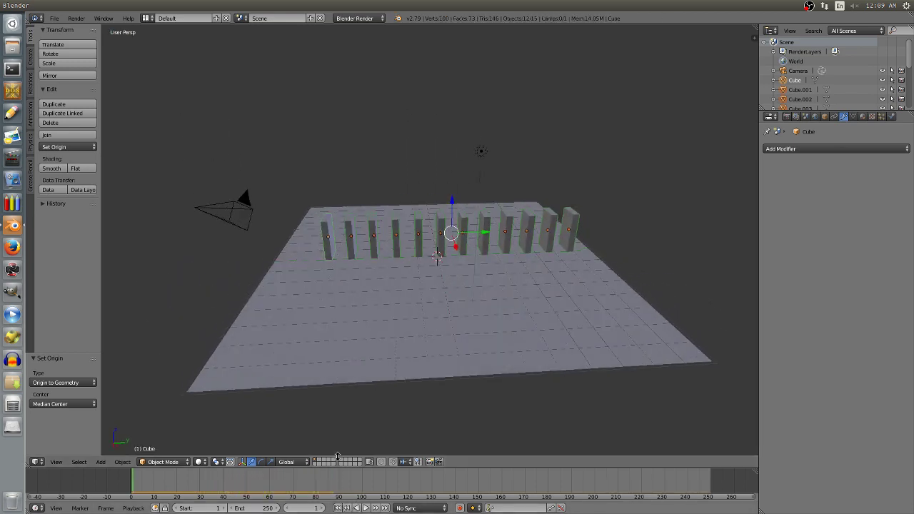
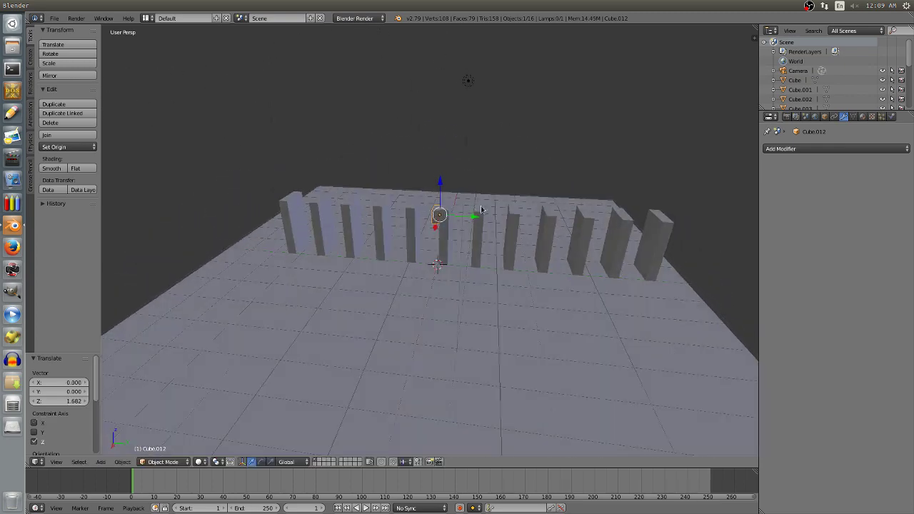
Move the small new cube about 8.96 units along Y, beyond the end of the slab row
drag(469, 228, 584, 223)
middle_drag(564, 310, 516, 279)
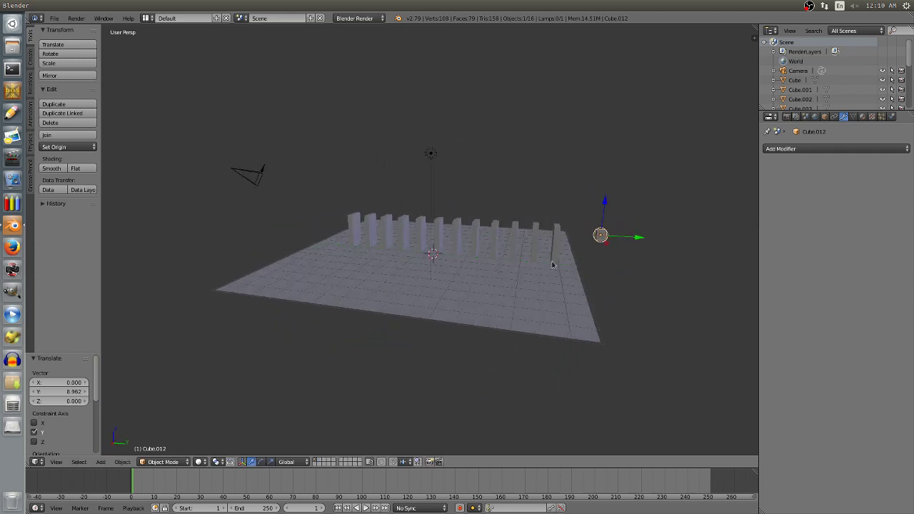
Make the small cube an active rigid body and mark it as Animated
click(822, 148)
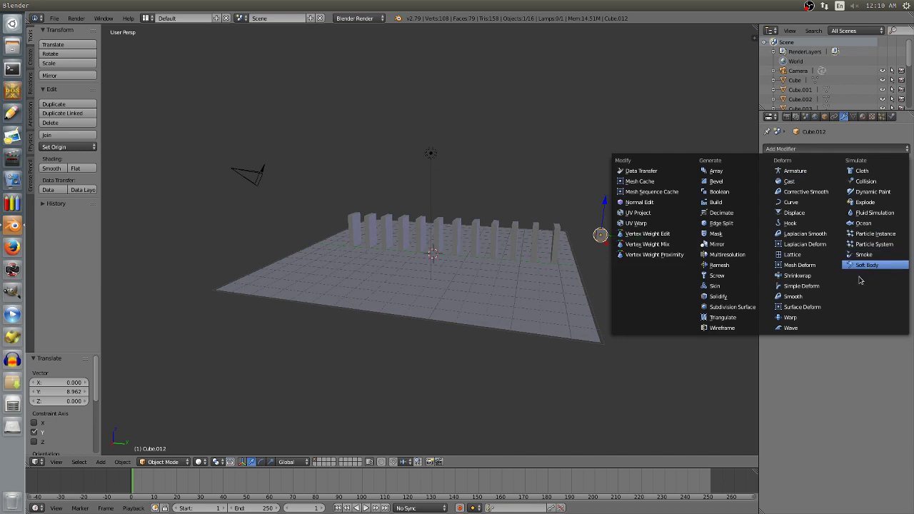
click(891, 116)
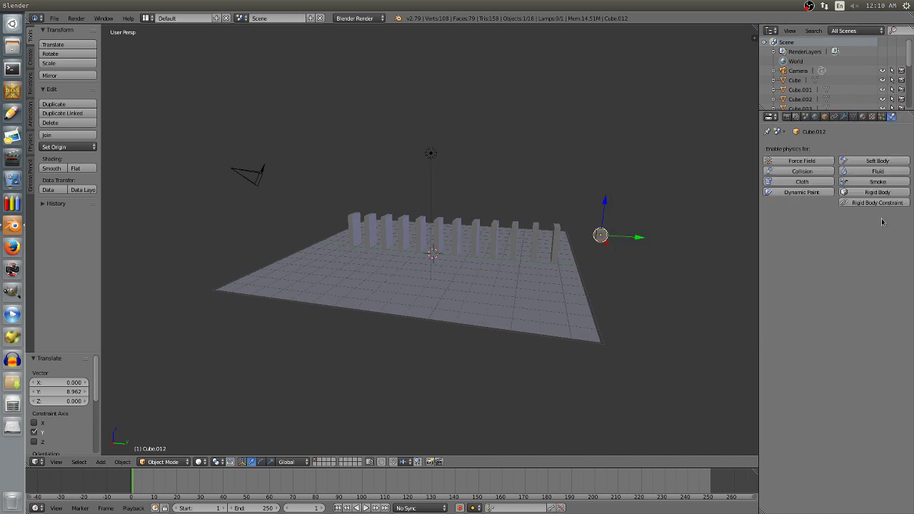
click(898, 194)
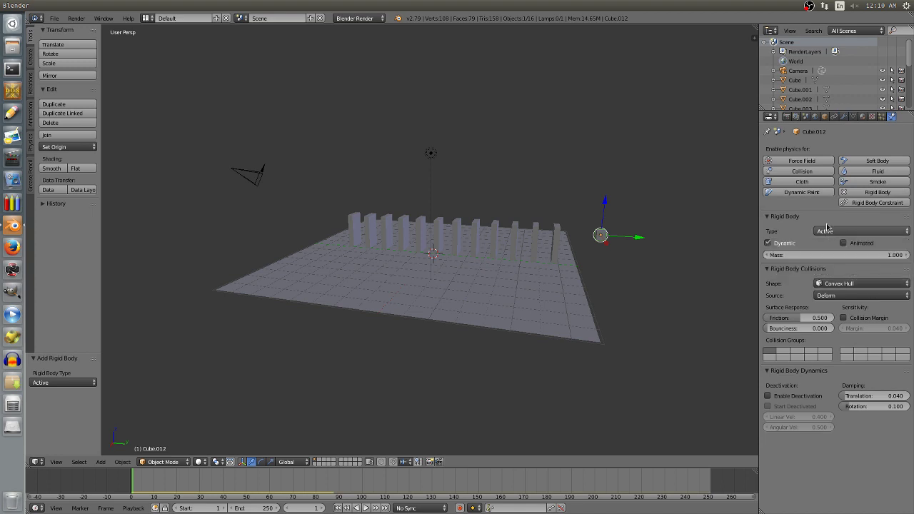
click(844, 244)
Insert location keyframes for the small cube at frame 1
scroll(612, 247, up, 5)
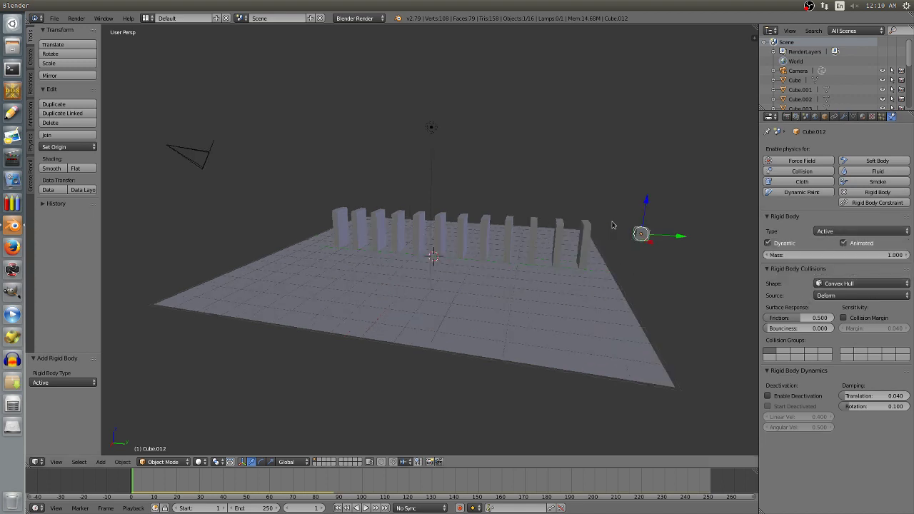
middle_drag(688, 262, 573, 275)
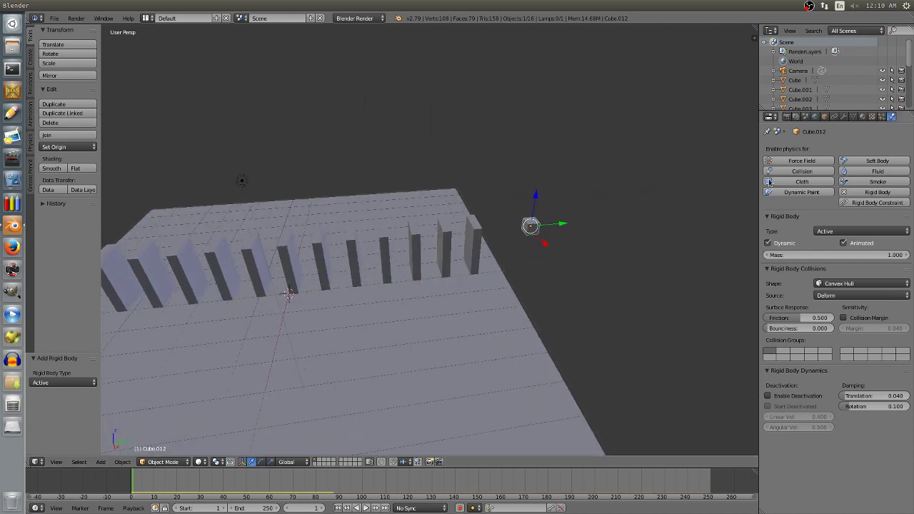
click(825, 116)
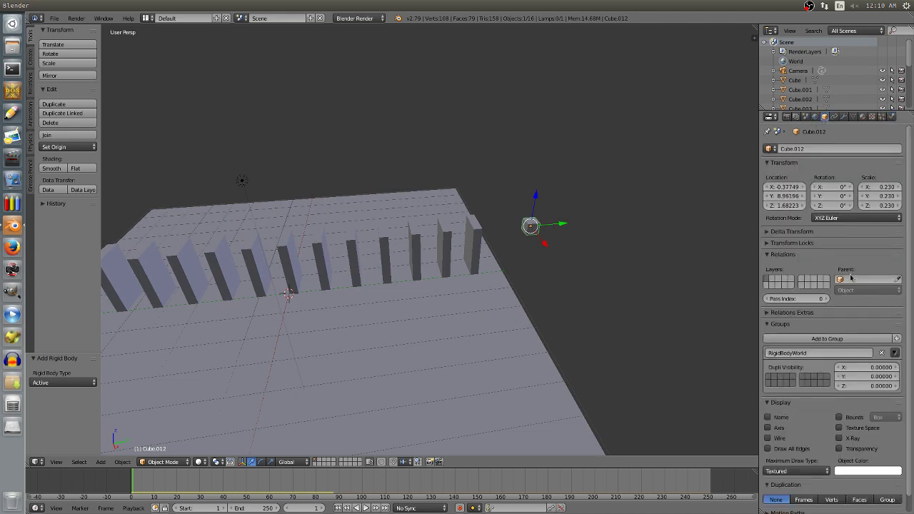
right_click(784, 198)
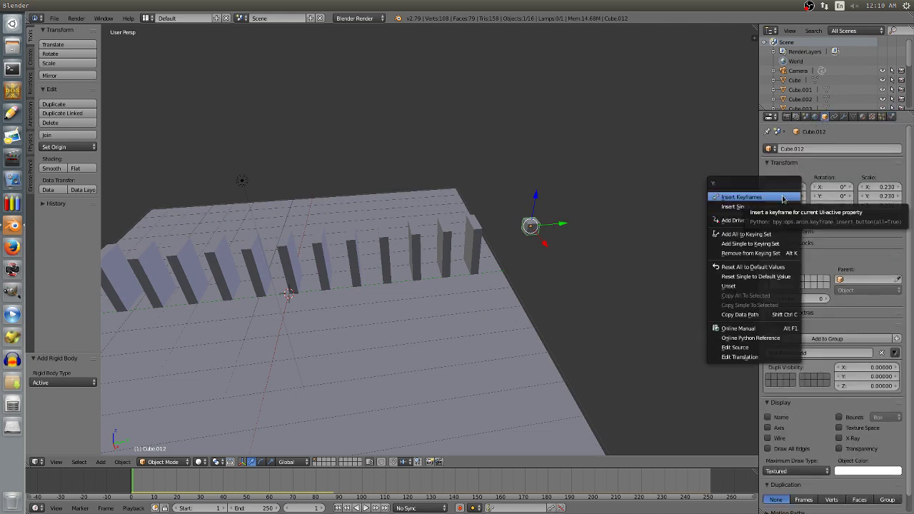
click(783, 199)
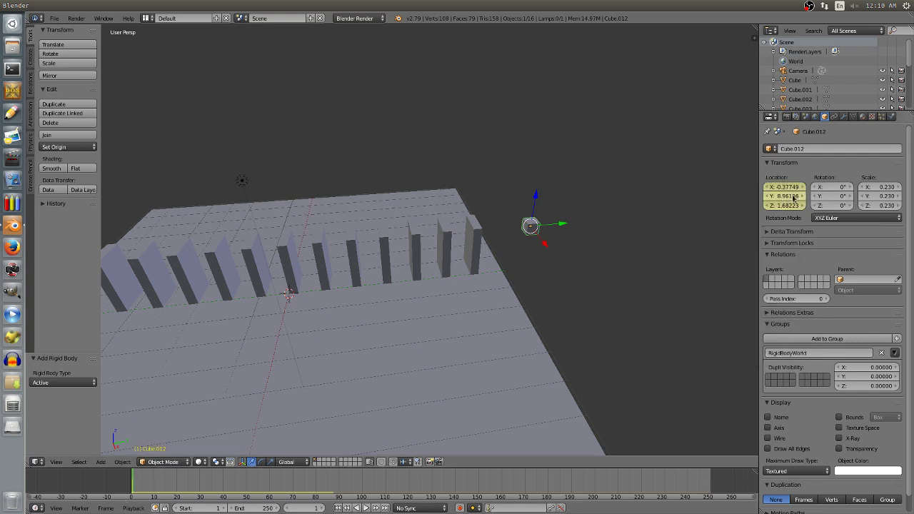
At frame 20, move the small cube about -2.52 units along Y into the nearest slab and keyframe its location
middle_drag(722, 229, 673, 254)
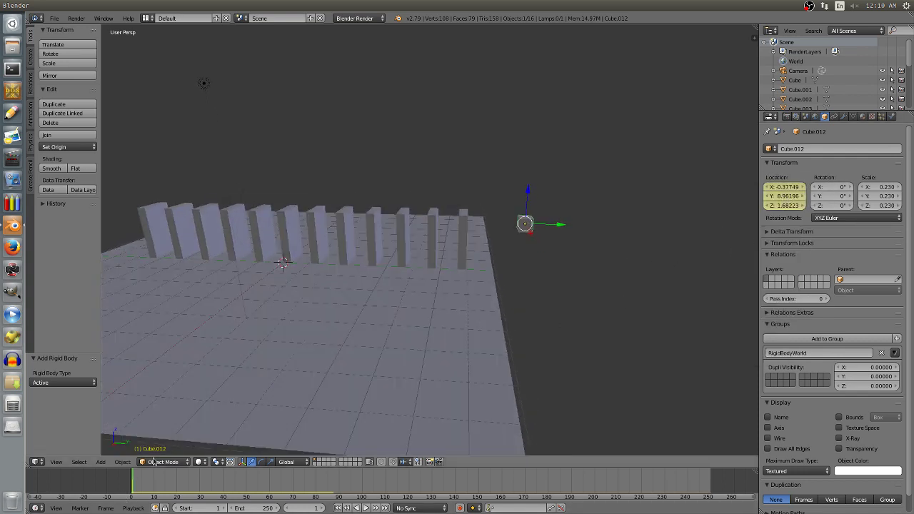
click(138, 478)
drag(145, 479, 177, 479)
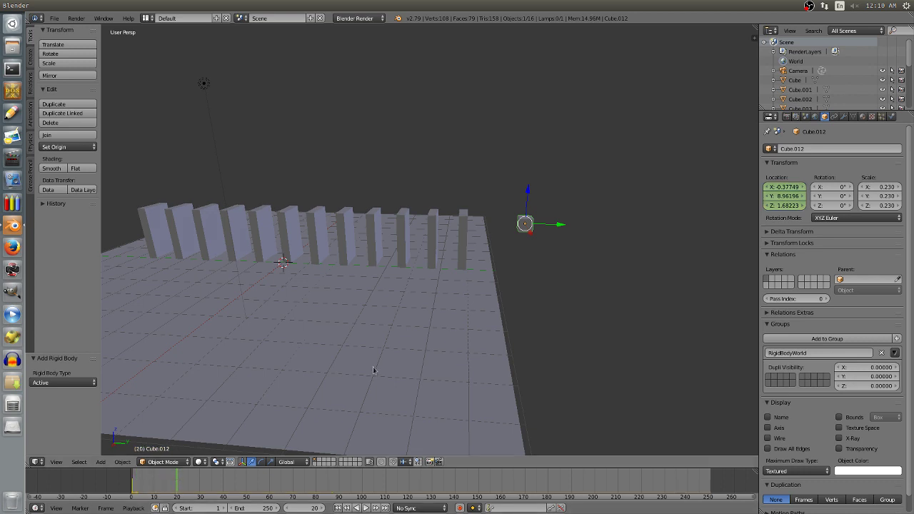
drag(562, 227, 458, 233)
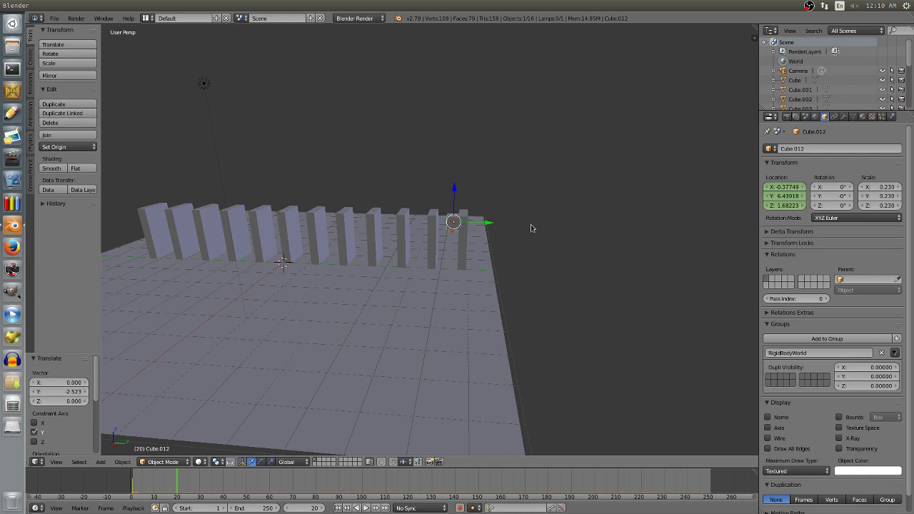
right_click(780, 197)
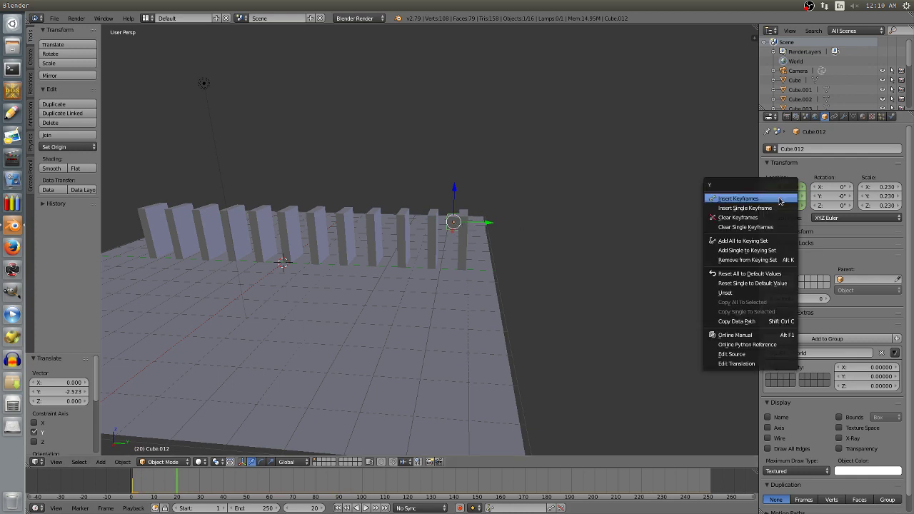
click(780, 198)
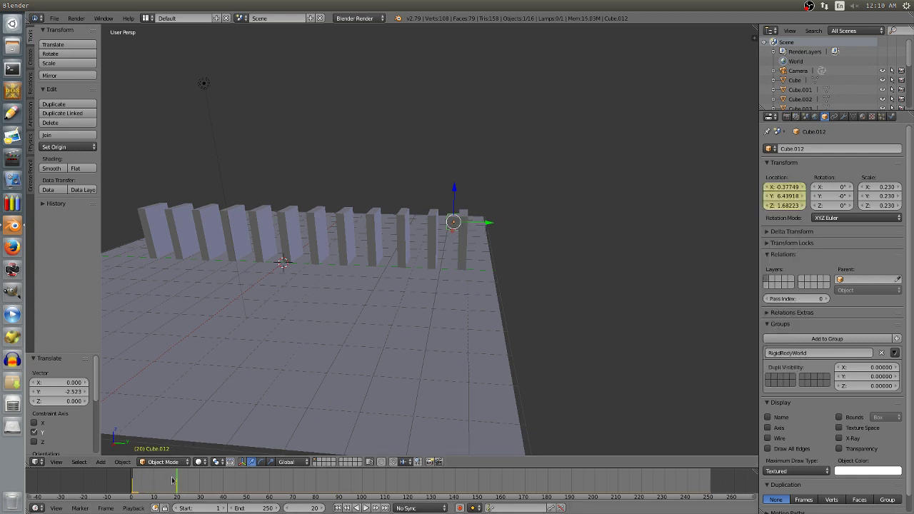
Play the simulation from the start to check whether the animated cube topples the slabs, and rewind to frame 1
drag(175, 480, 133, 488)
key(alt+a)
key(Escape)
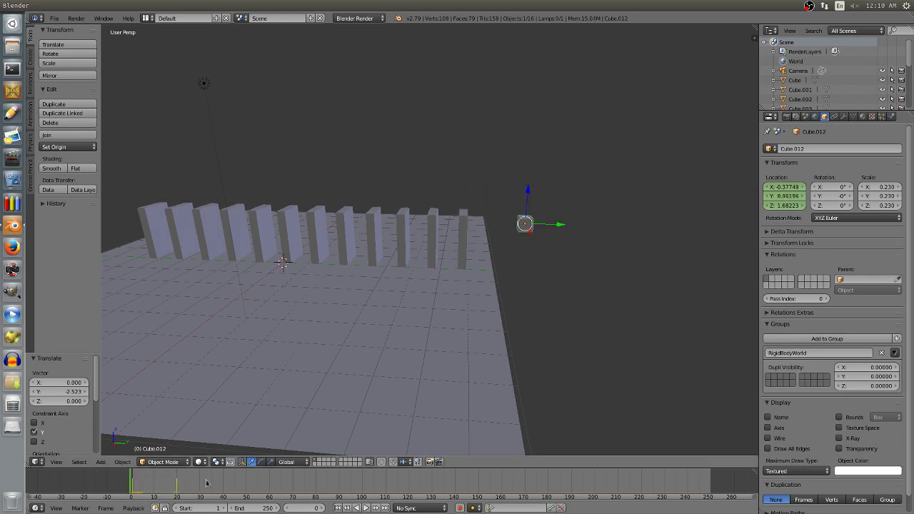
click(365, 508)
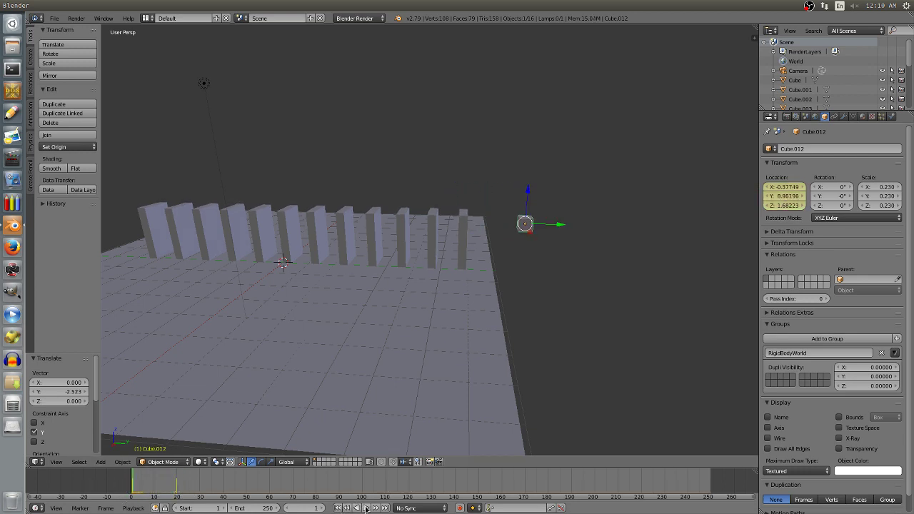
click(365, 508)
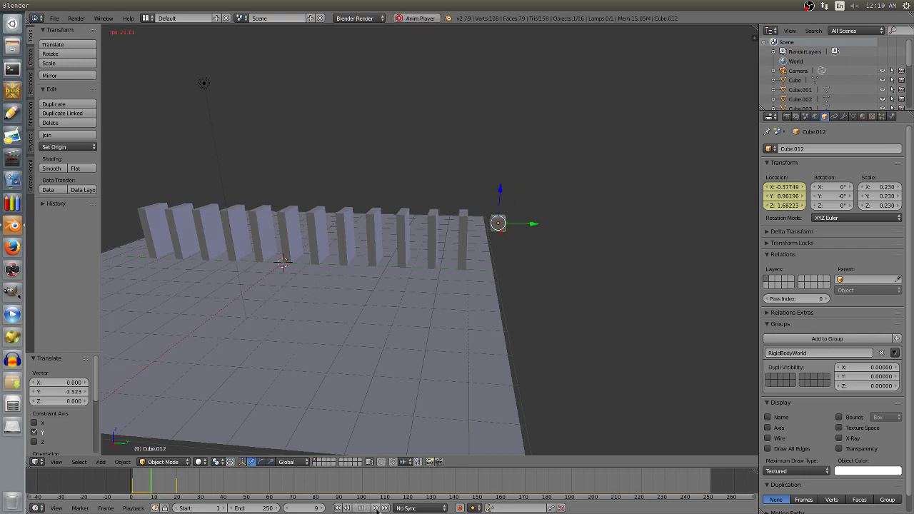
middle_drag(350, 322, 373, 391)
scroll(345, 316, down, 4)
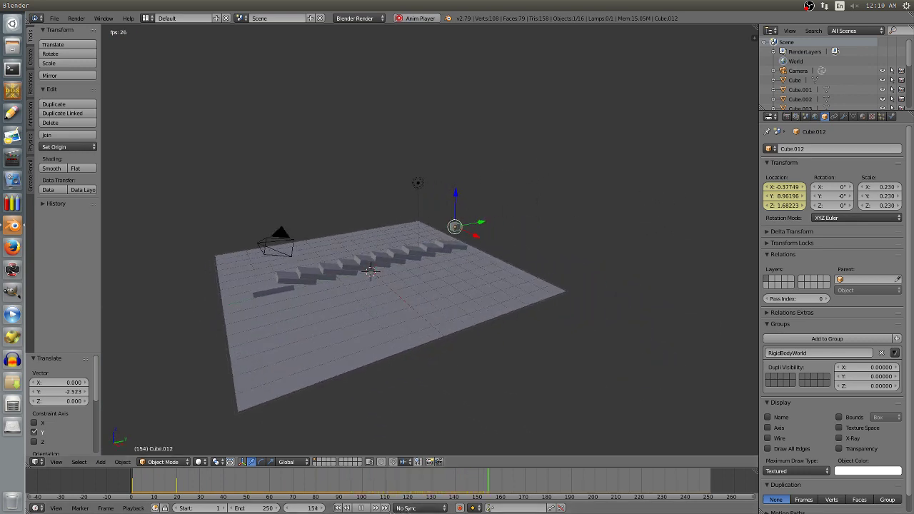
click(365, 507)
click(337, 507)
Replay the domino fall twice from the start, stop it and return to frame 1
click(366, 508)
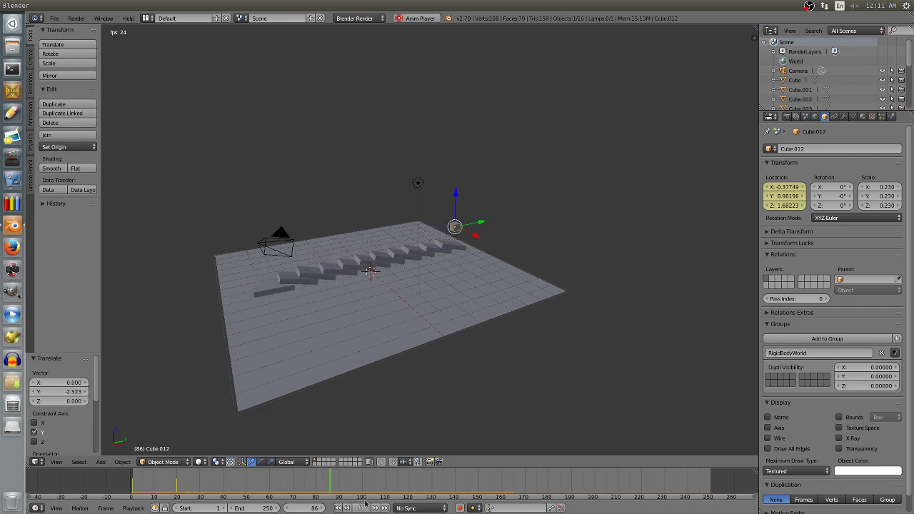
click(362, 508)
click(337, 508)
click(367, 507)
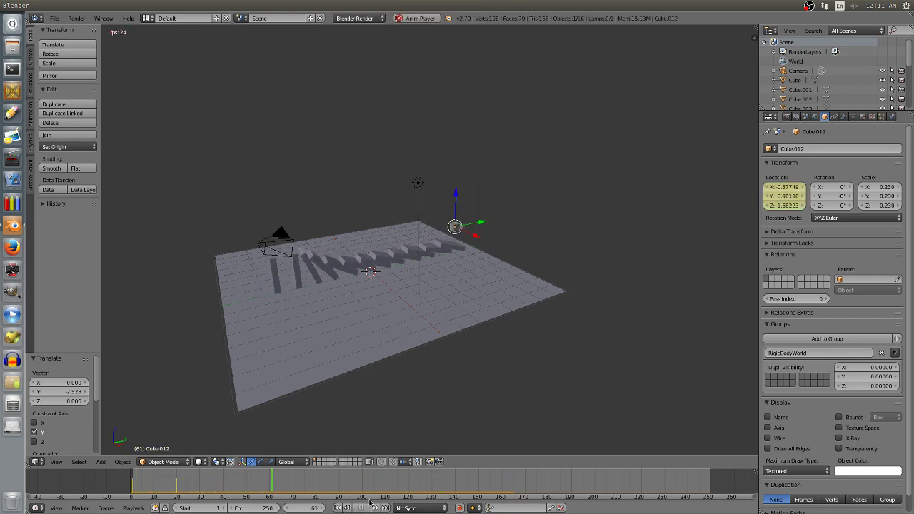
middle_drag(289, 392, 265, 265)
click(367, 508)
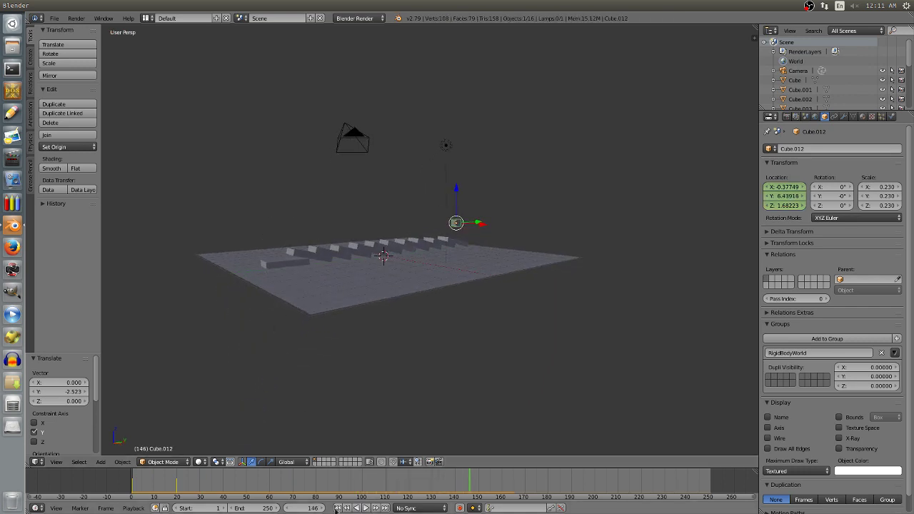
click(337, 508)
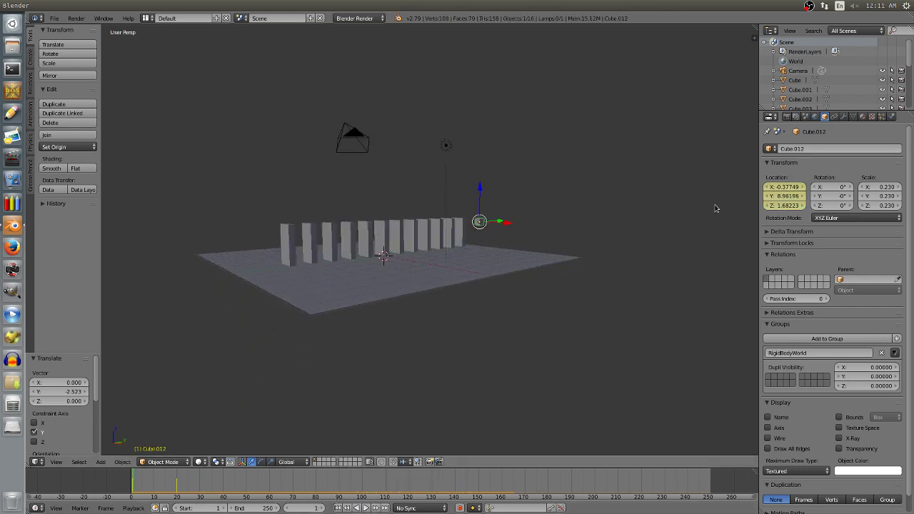
Set the rigid body collision shape of the slab farthest from the small cube to Mesh
click(794, 80)
click(892, 117)
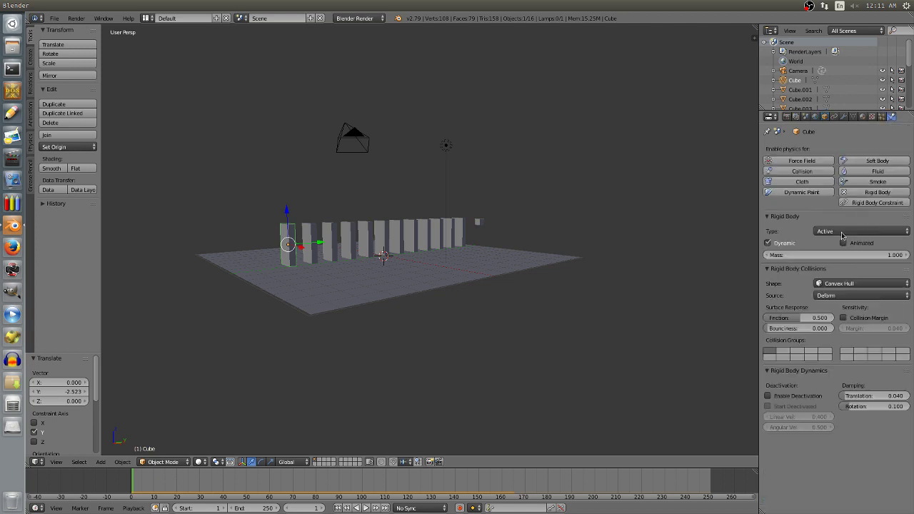
click(843, 284)
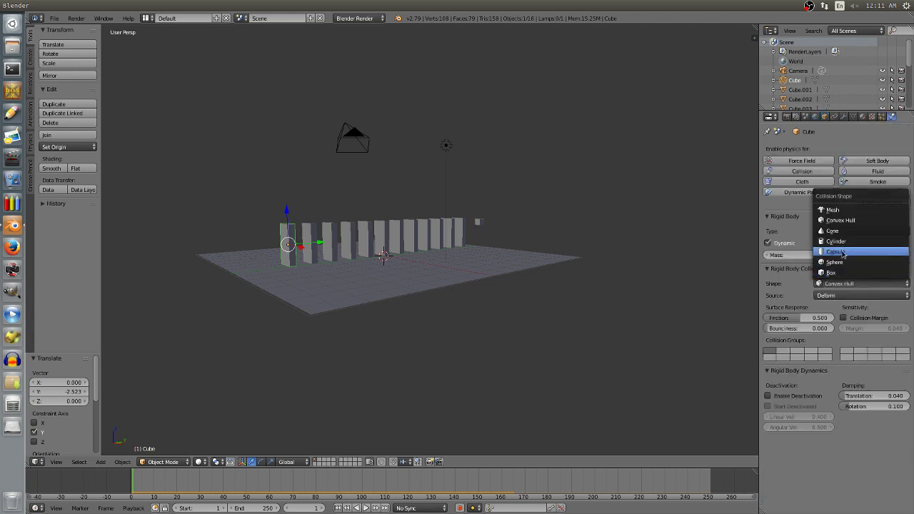
click(857, 211)
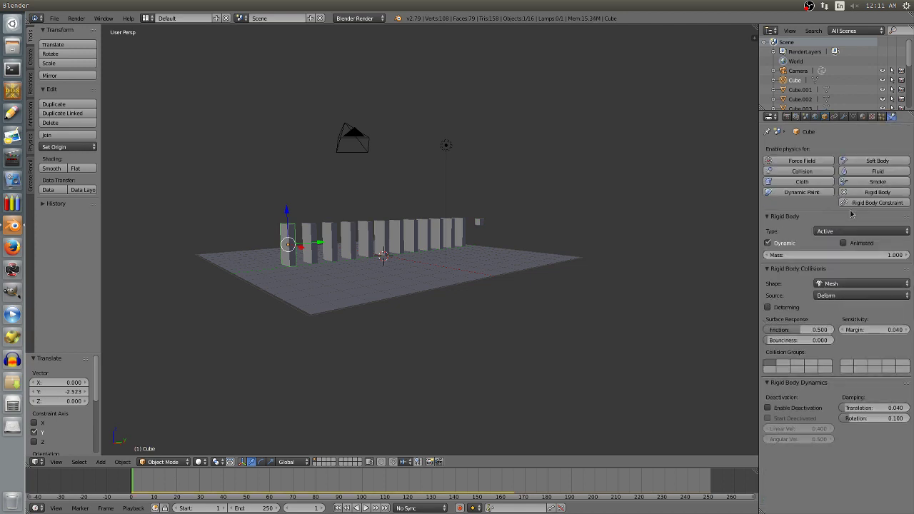
Play the simulation with the Mesh collision shape, inspect how the far-end slab falls, and rewind to frame 1
middle_drag(533, 324, 516, 347)
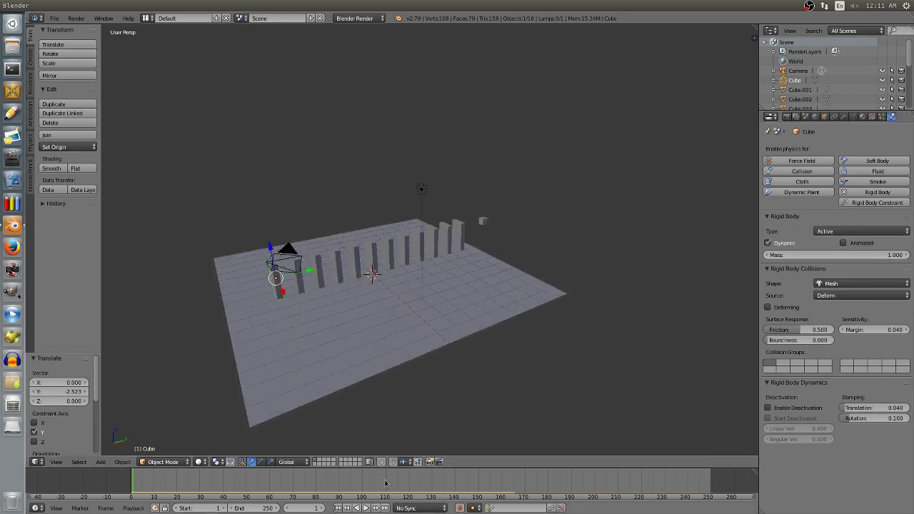
click(365, 507)
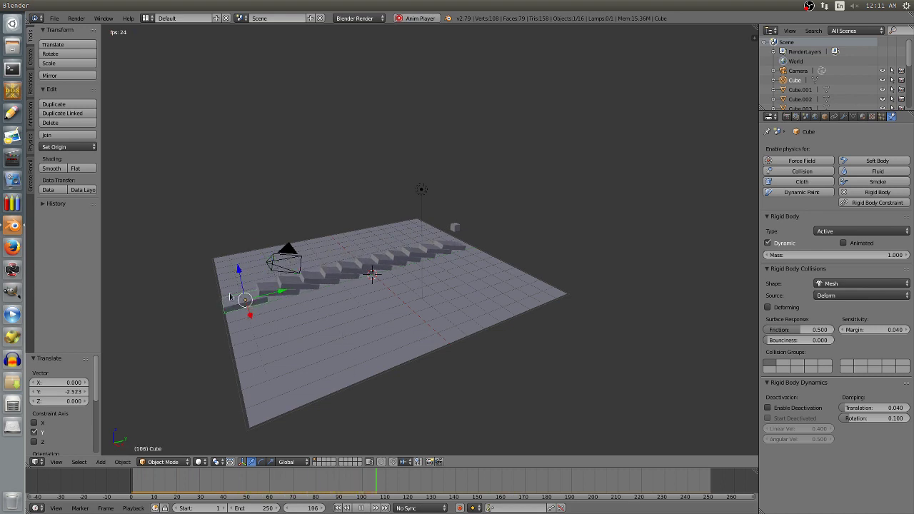
middle_drag(327, 349, 354, 336)
scroll(299, 312, up, 4)
scroll(300, 312, down, 4)
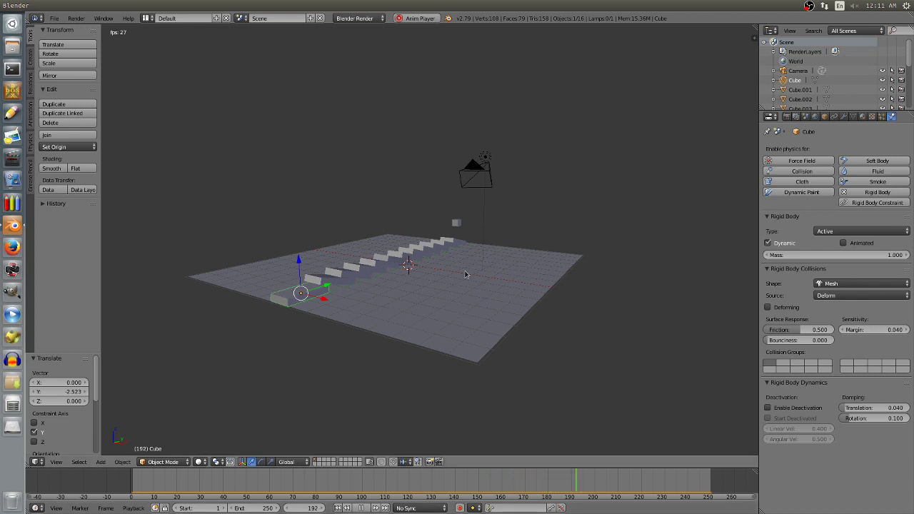
middle_drag(428, 300, 514, 300)
click(351, 508)
click(338, 508)
Extend the animation's end frame to 500
middle_drag(413, 366, 382, 347)
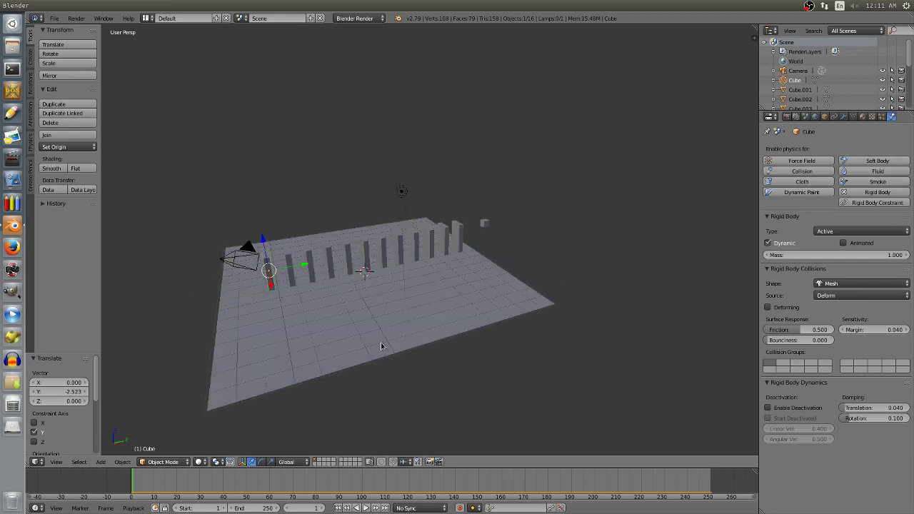
middle_drag(354, 270, 354, 277)
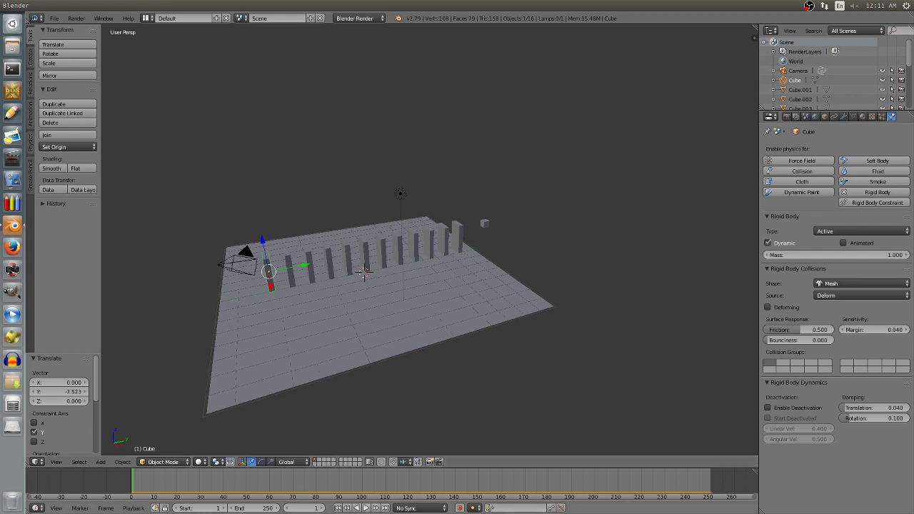
click(250, 507)
text(500)
key(Return)
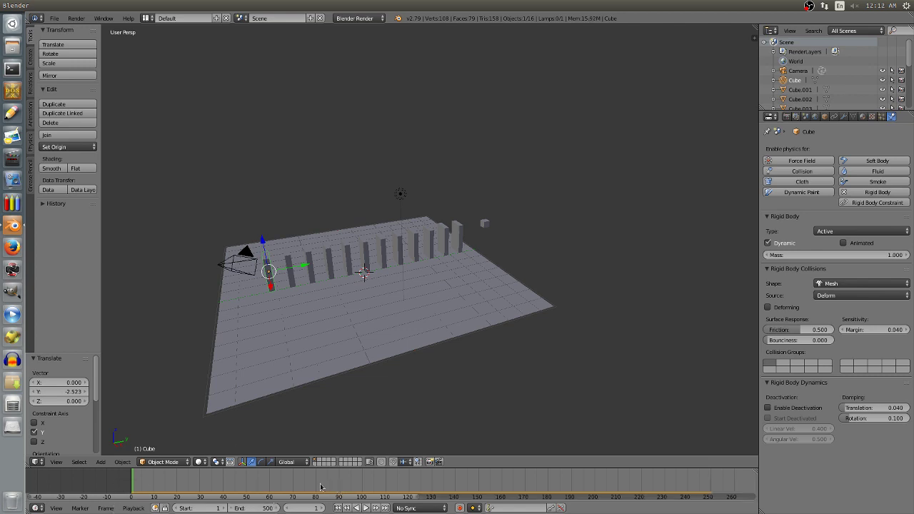
ctrl+scroll(316, 487, down, 5)
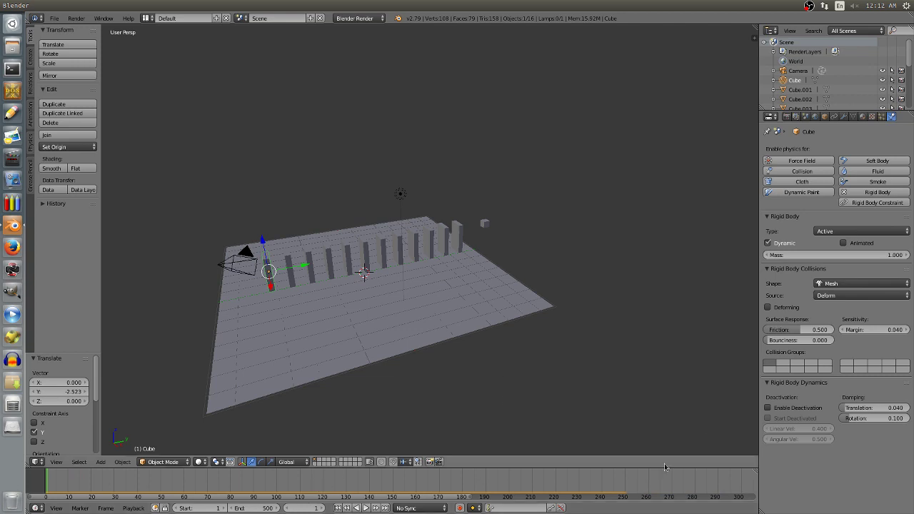
Set the end frame of the scene's rigid body cache to 500
click(815, 117)
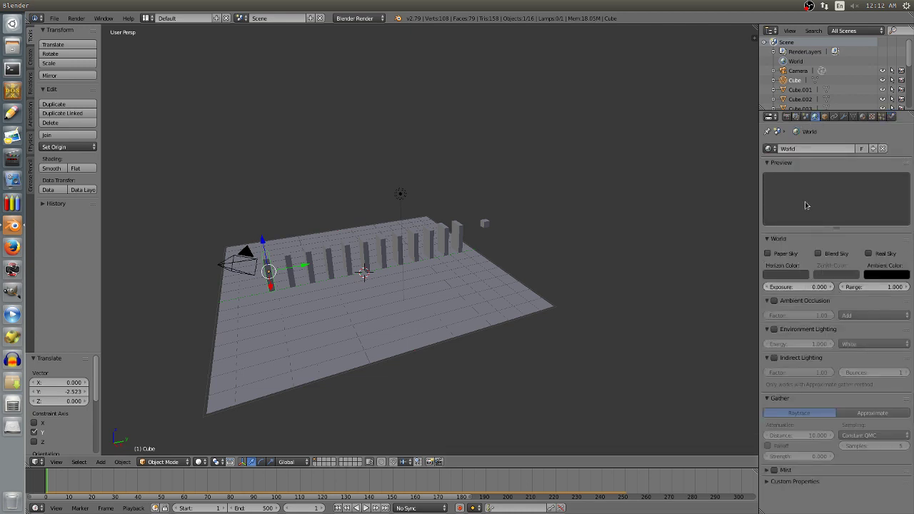
click(806, 117)
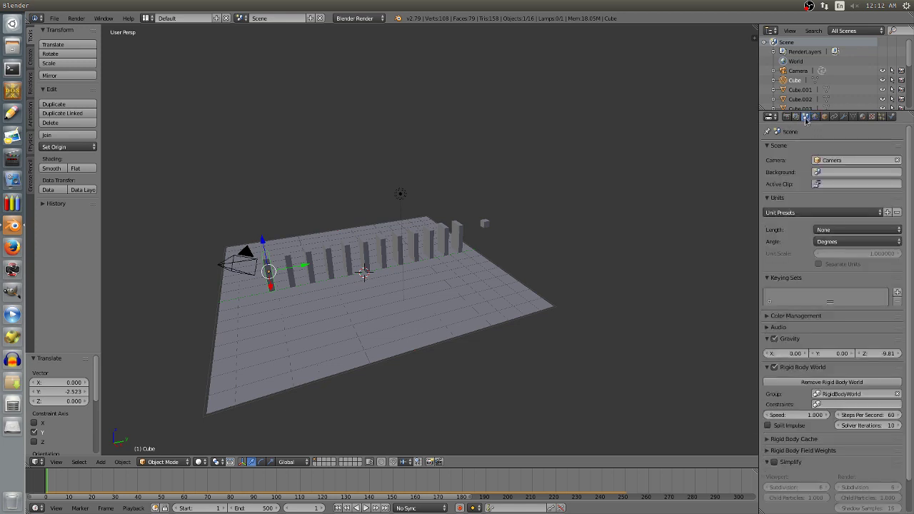
scroll(844, 266, down, 2)
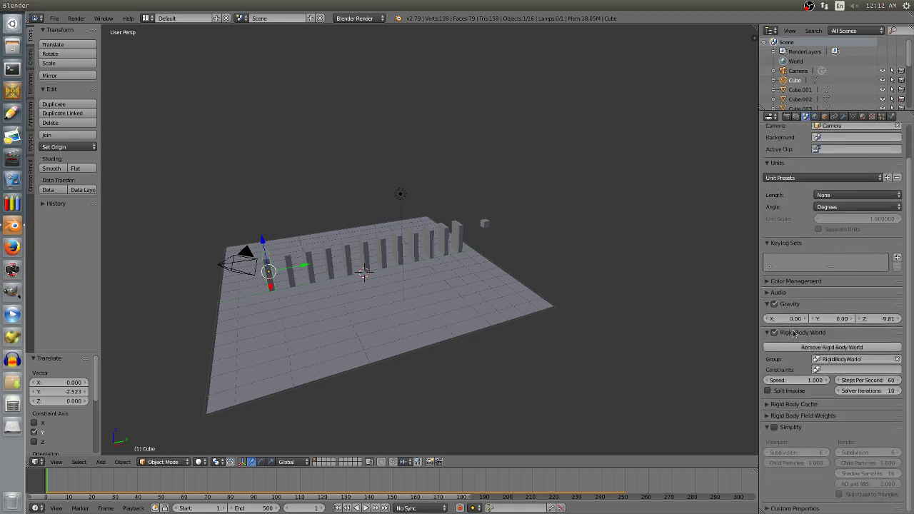
click(796, 404)
scroll(796, 409, down, 1)
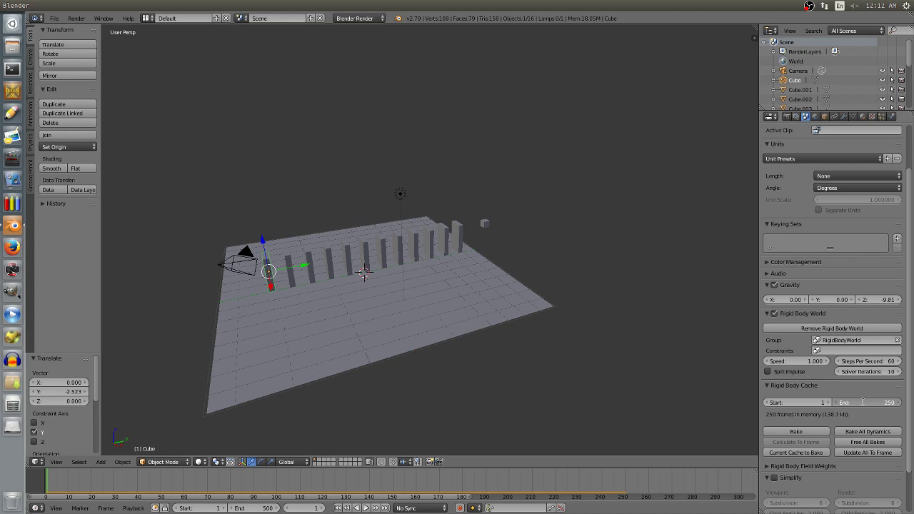
click(863, 402)
text(5)
key(Return)
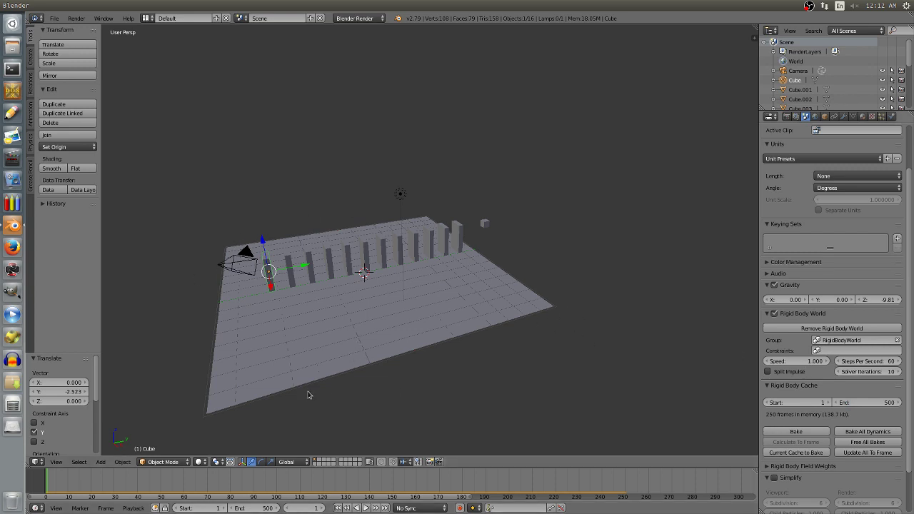
Stretch the ground plane along Y and shift it about -6.9 units along Y, extending it past the slab farthest from the small cube
middle_drag(321, 361, 351, 337)
scroll(354, 337, down, 4)
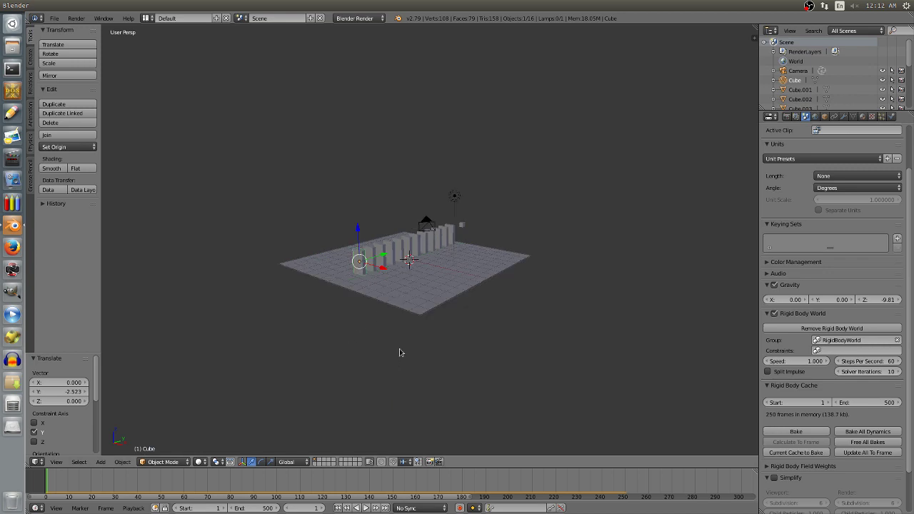
key(ctrl+z)
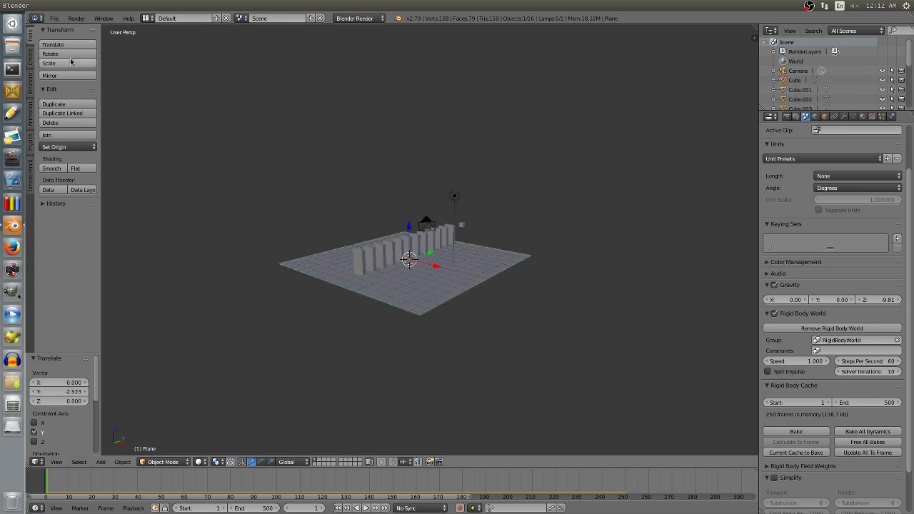
click(71, 62)
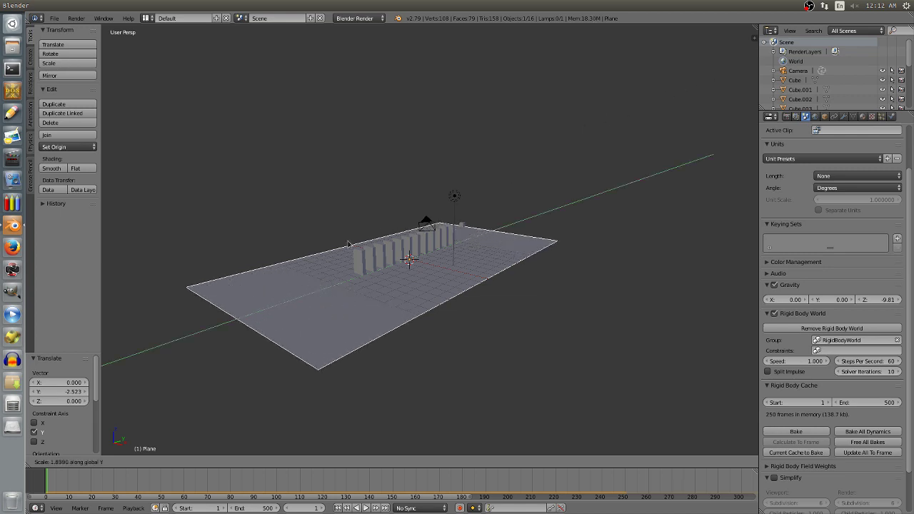
click(343, 280)
middle_drag(343, 280, 384, 334)
drag(419, 256, 376, 346)
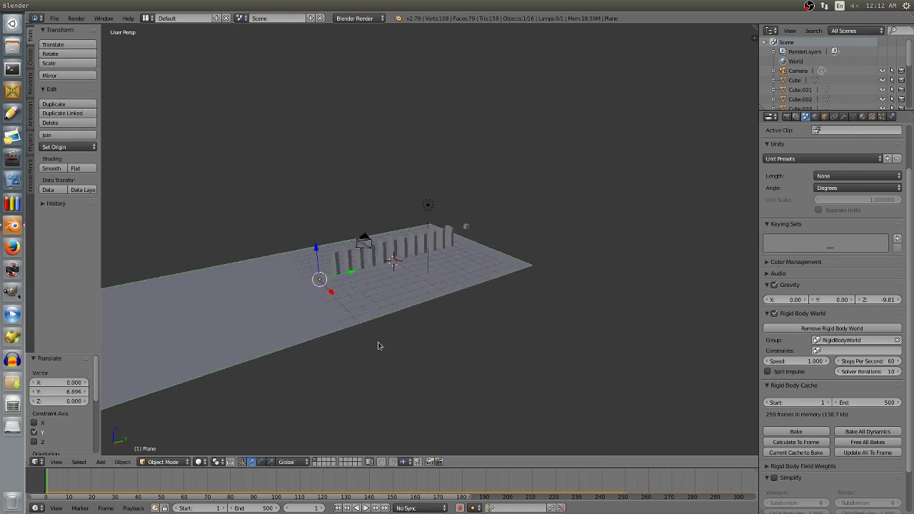
middle_drag(376, 347, 388, 340)
middle_drag(341, 317, 418, 306)
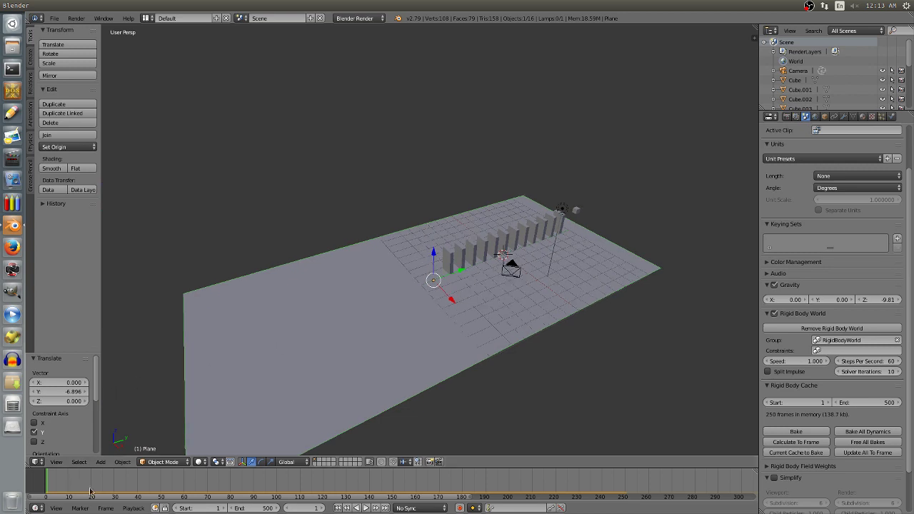
middle_drag(224, 398, 207, 380)
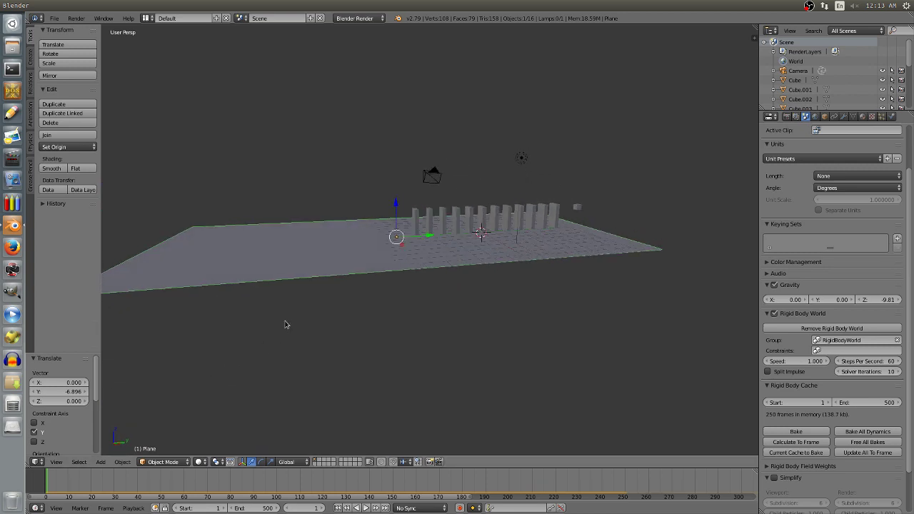
Add a cube beyond the far-end slab, moving it about -8.67 units along Y and raising it about 1.39 units
key(a)
scroll(332, 201, up, 5)
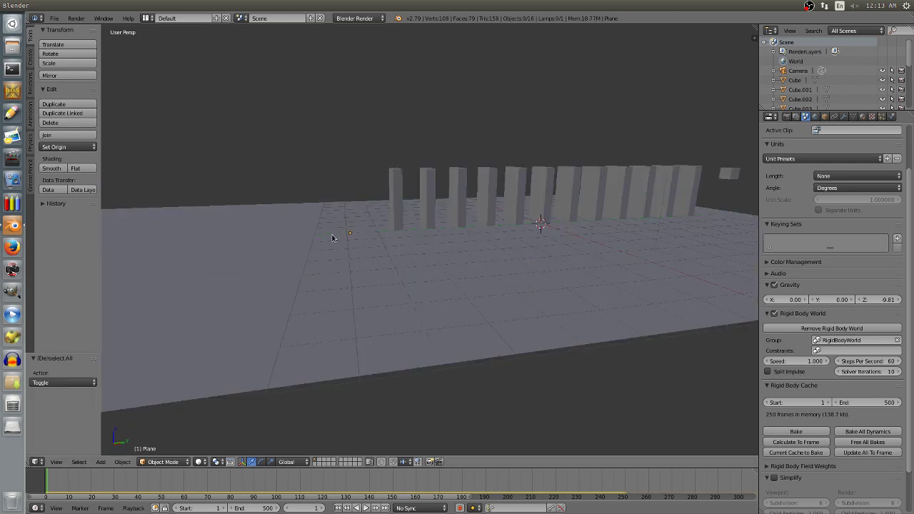
middle_drag(335, 239, 371, 269)
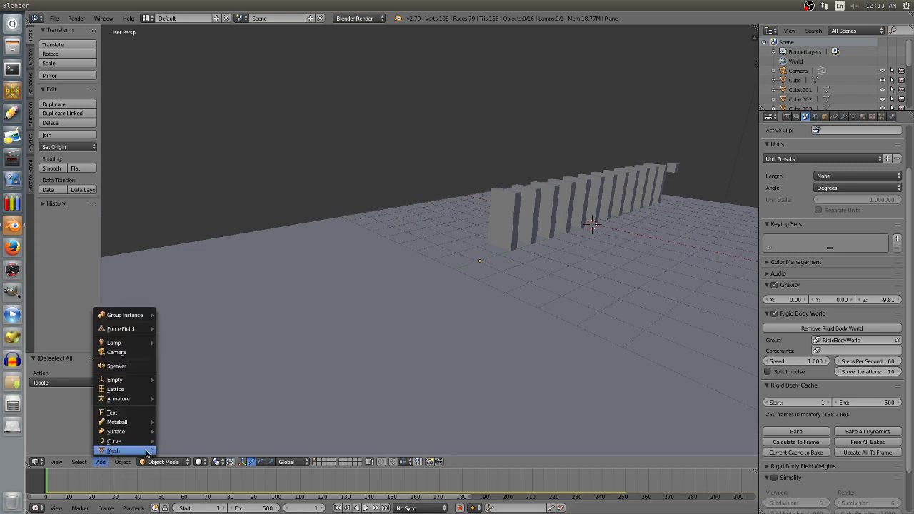
mouse_move(146, 451)
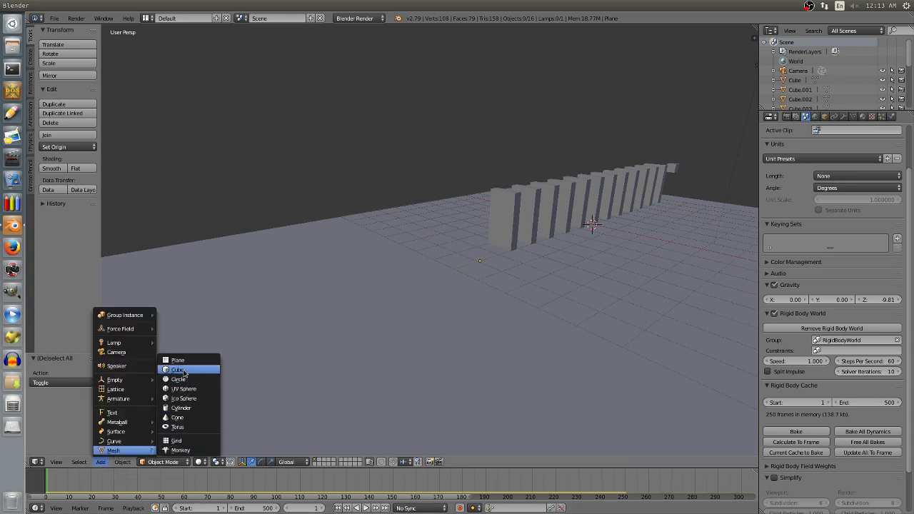
click(184, 370)
key(g)
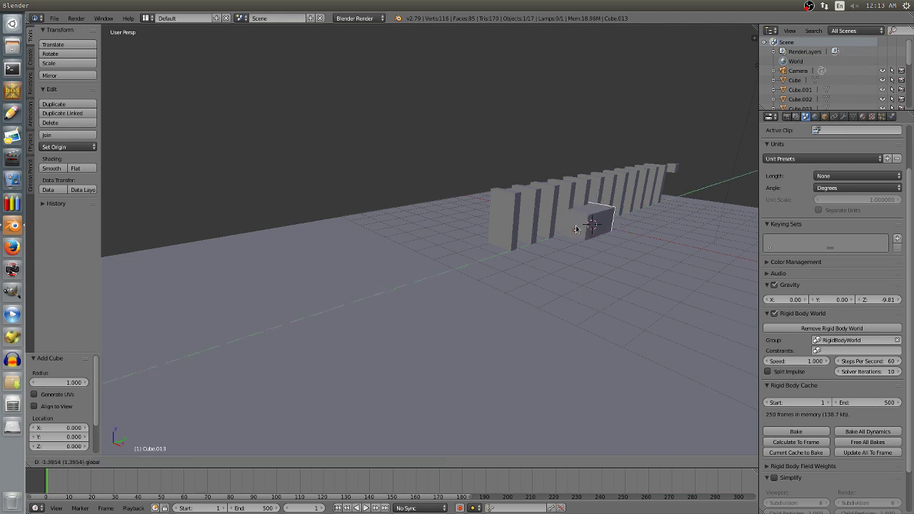
key(y)
click(437, 243)
key(g)
key(z)
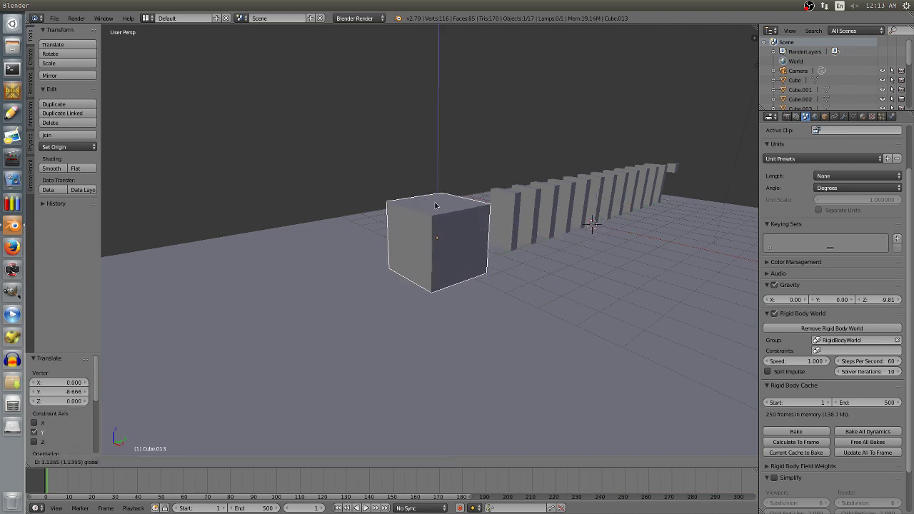
click(496, 239)
middle_drag(495, 239, 479, 247)
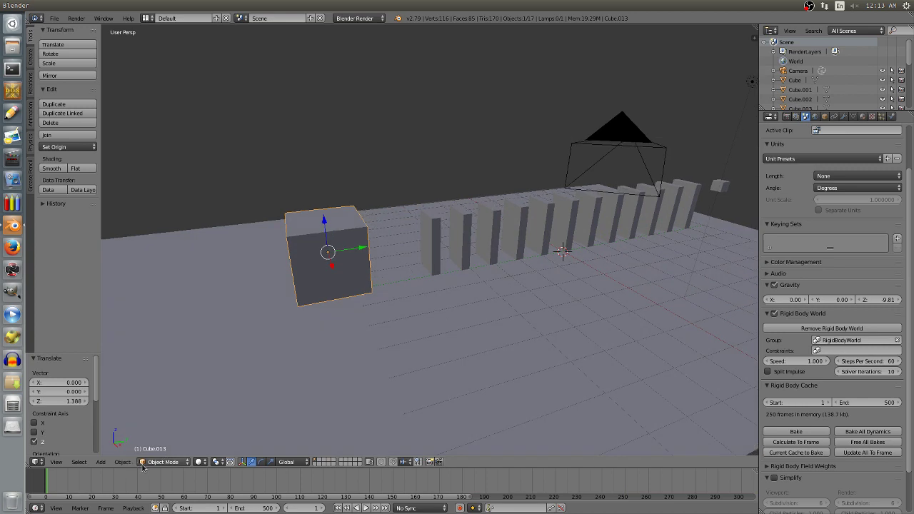
In Edit Mode with edge selection, move the new cube's top outer edge about 0.79 units along Y towards the slabs
click(157, 462)
click(159, 440)
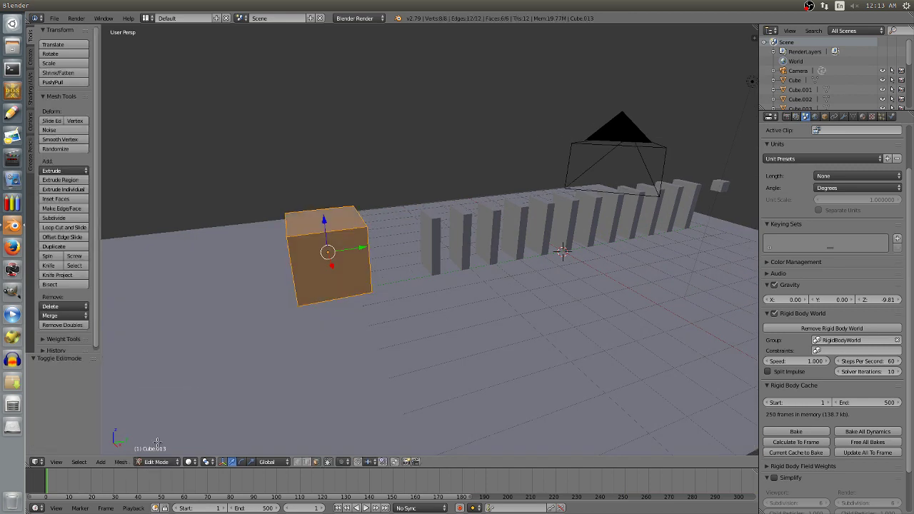
middle_drag(302, 337, 311, 340)
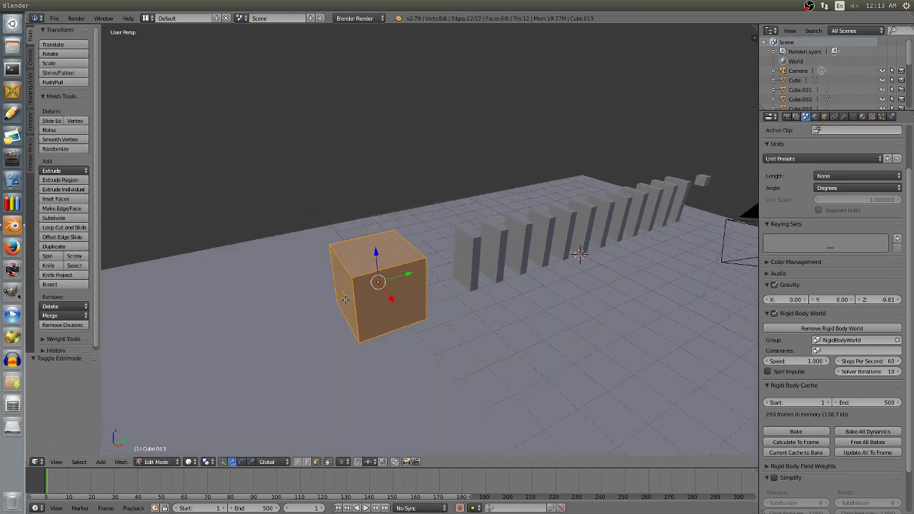
scroll(360, 267, up, 5)
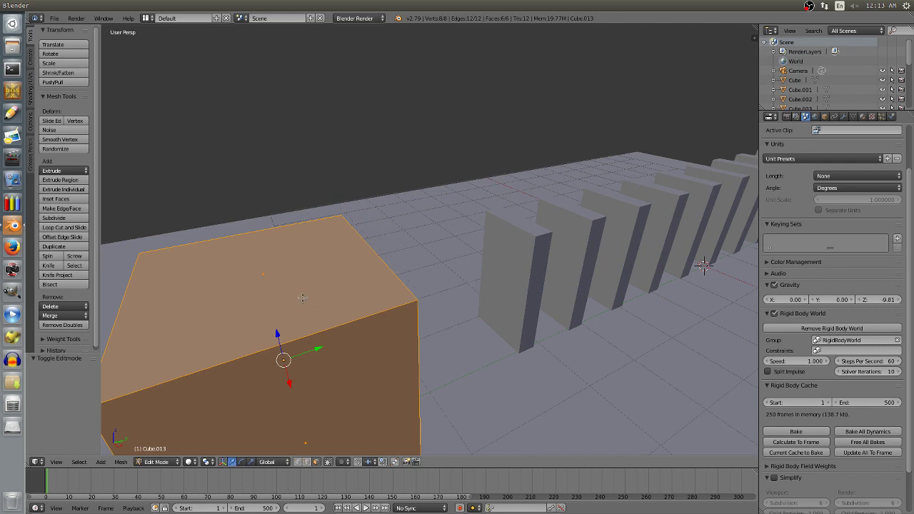
scroll(332, 321, down, 4)
key(a)
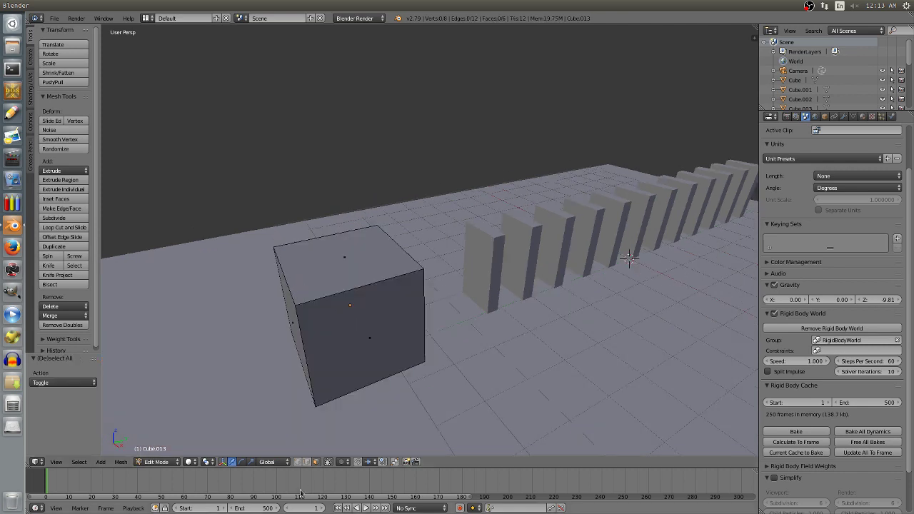
click(304, 462)
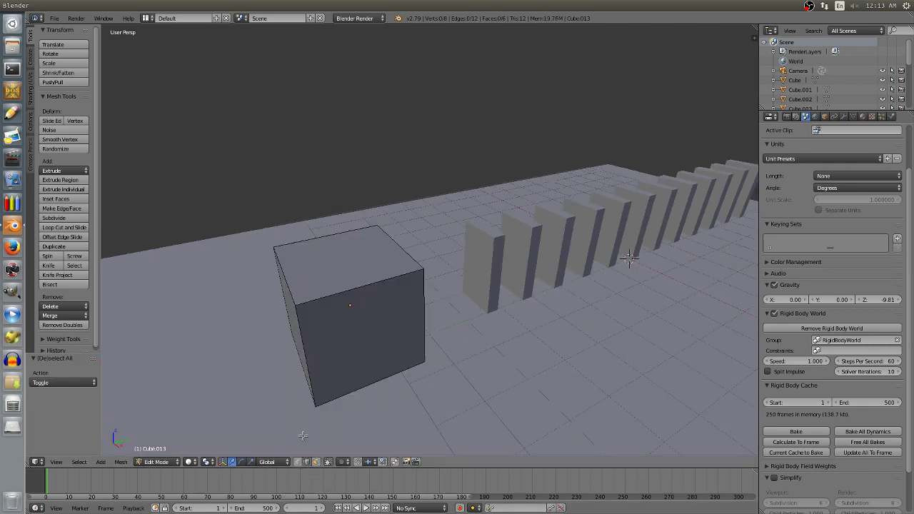
right_click(285, 277)
key(g)
key(y)
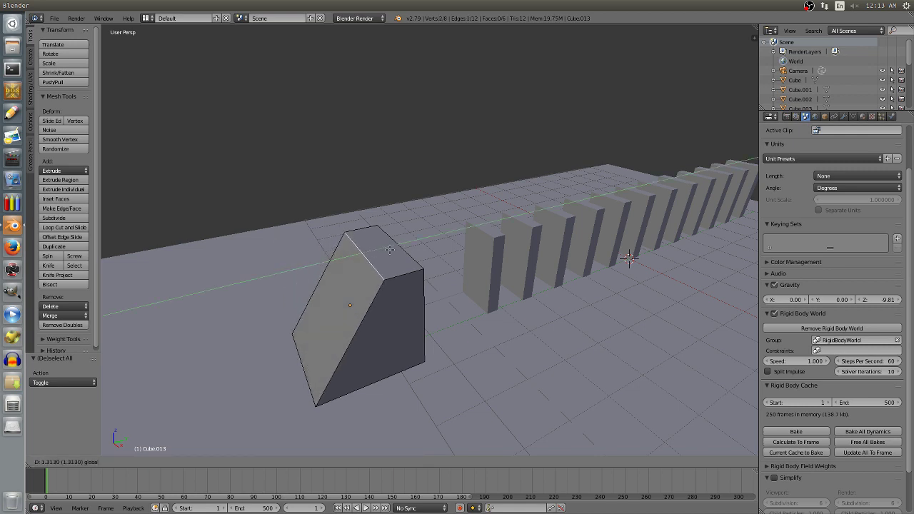
click(366, 255)
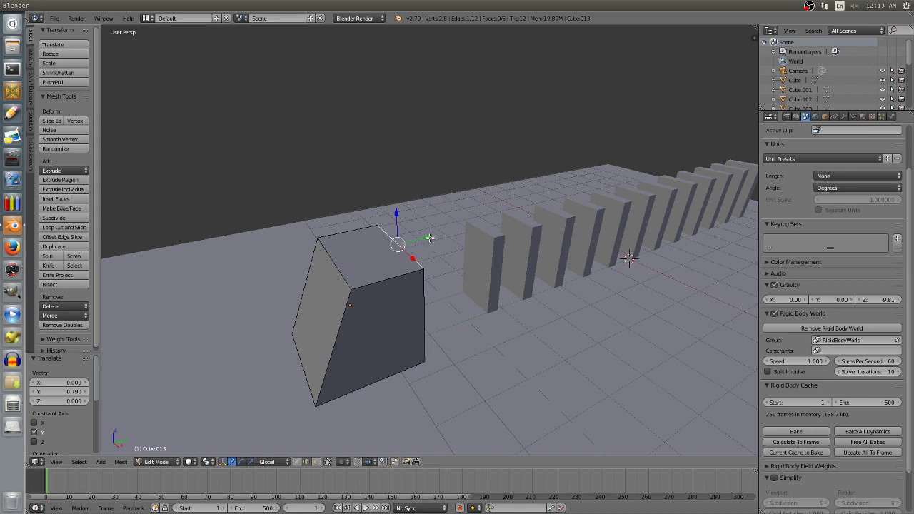
Move the top edge nearest the slabs about -1.2 units along Y to form a wedge, and return to Object Mode
key(g)
key(y)
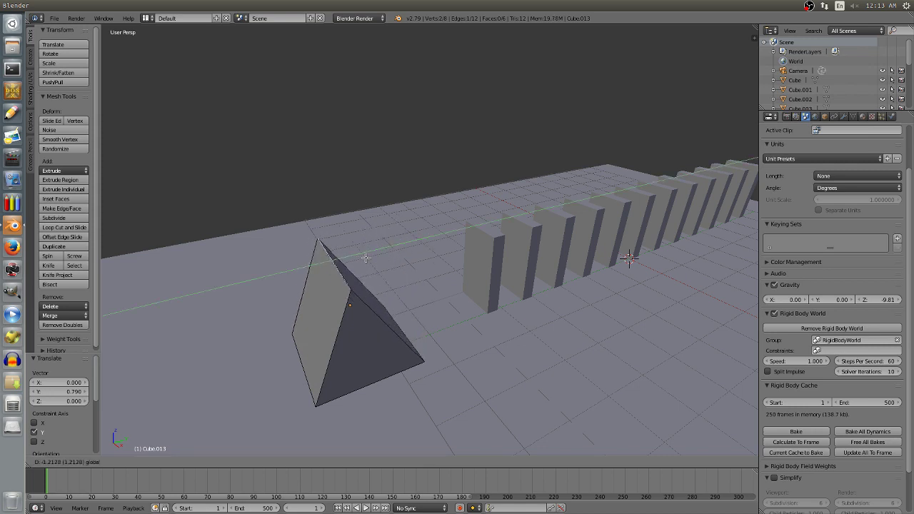
click(366, 255)
mouse_move(359, 262)
middle_down()
mouse_move(343, 250)
mouse_move(353, 251)
middle_up()
middle_drag(355, 218, 354, 220)
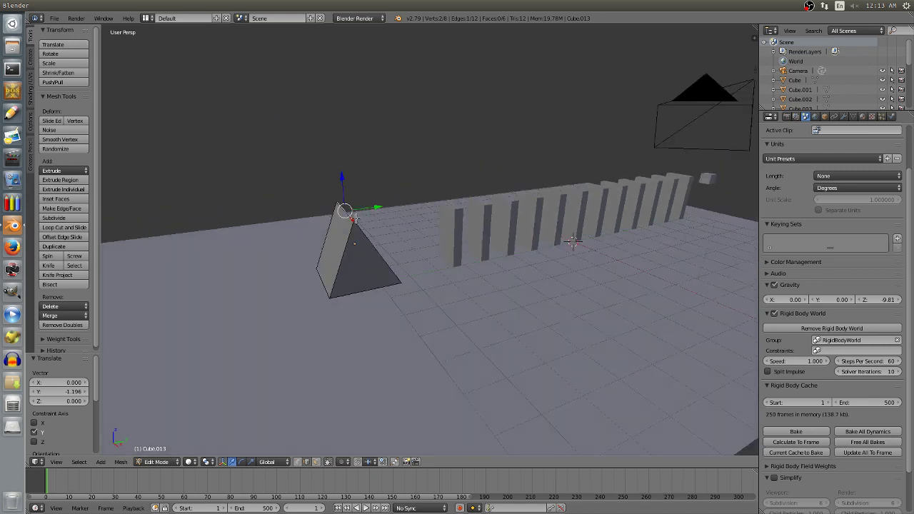
scroll(357, 239, down, 4)
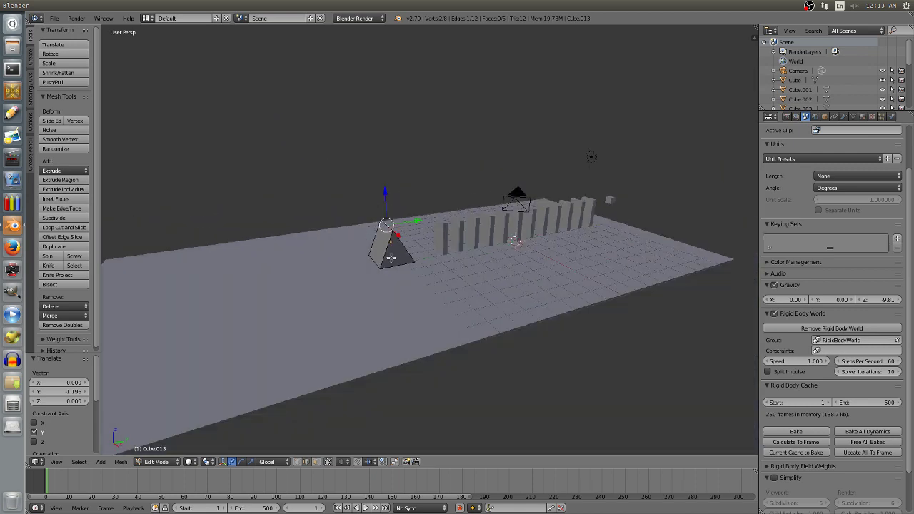
click(166, 466)
click(163, 452)
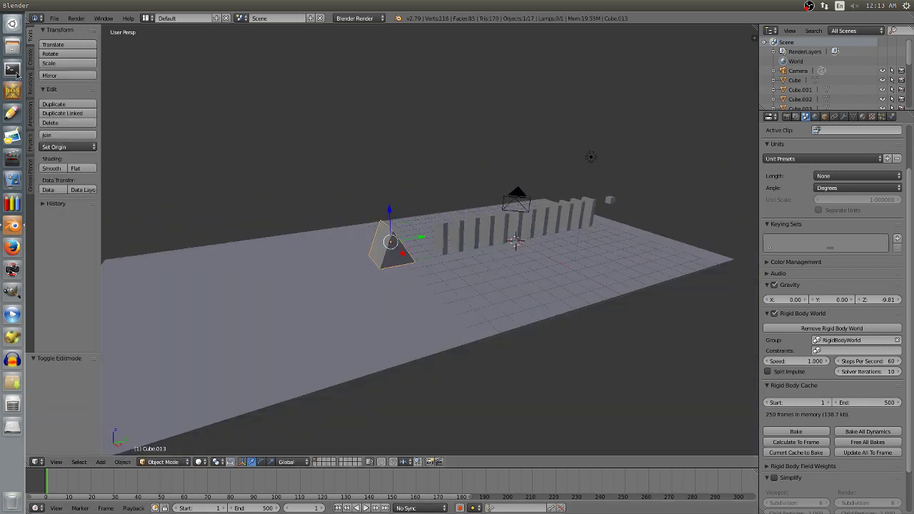
Scale the wedge uniformly down to about 0.41 of its size
scroll(323, 187, up, 3)
middle_drag(323, 187, 389, 244)
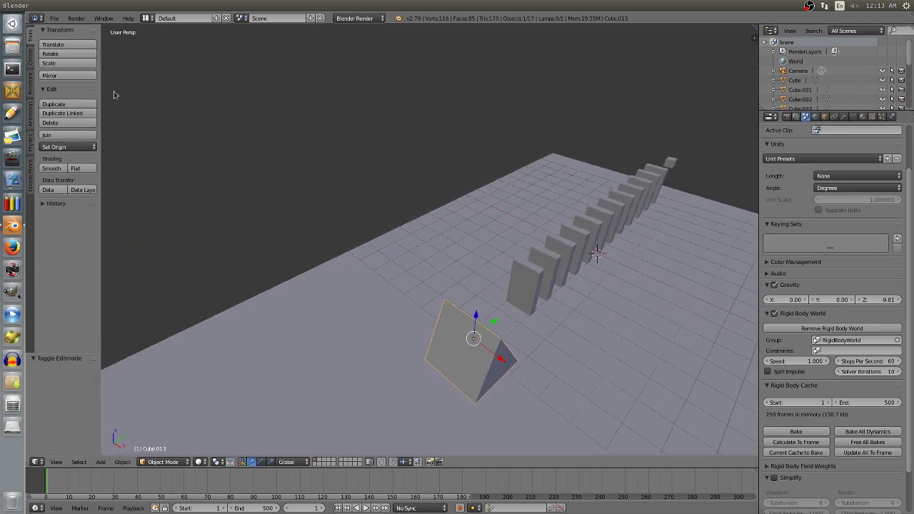
key(s)
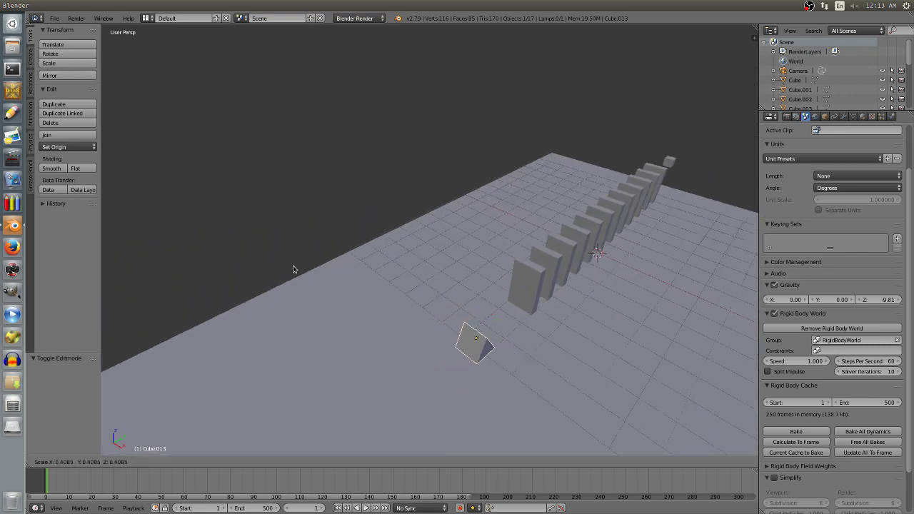
click(292, 269)
In the right orthographic view, lower the wedge about 0.93 units along Z onto the ground plane
middle_drag(421, 310, 397, 290)
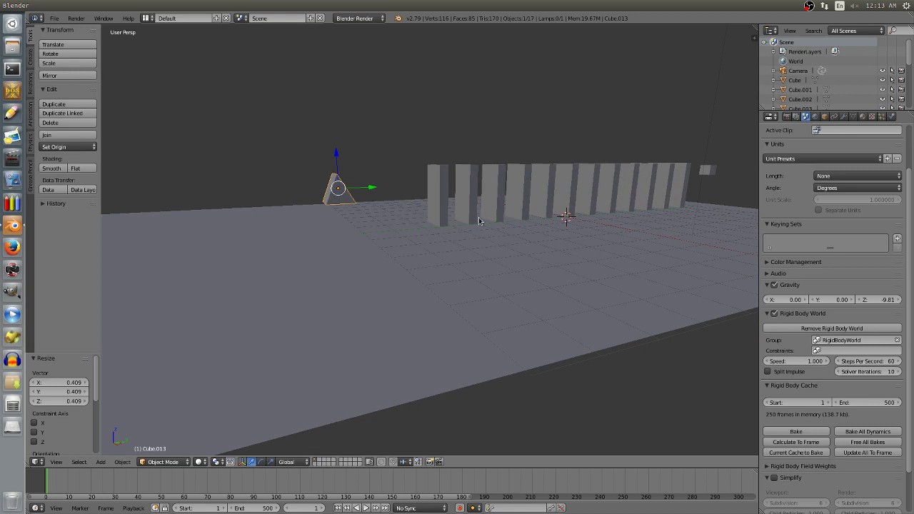
key(KP_3)
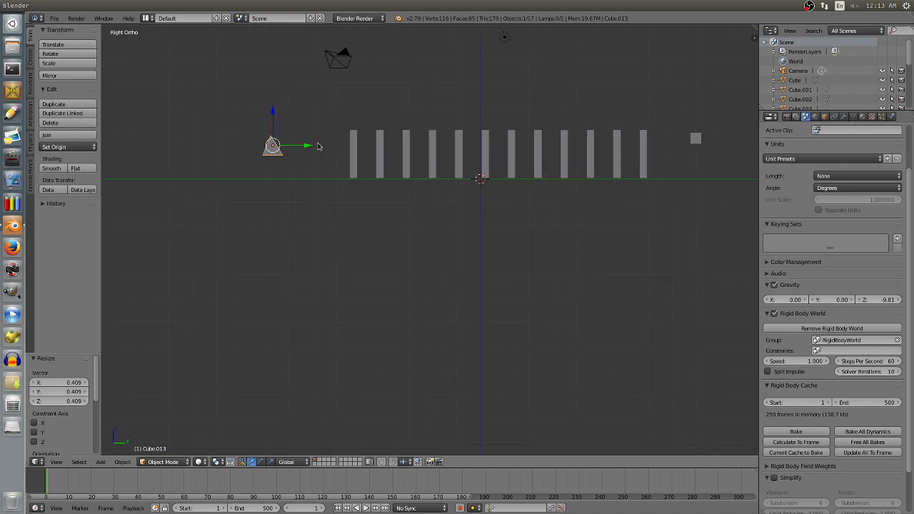
drag(272, 118, 277, 139)
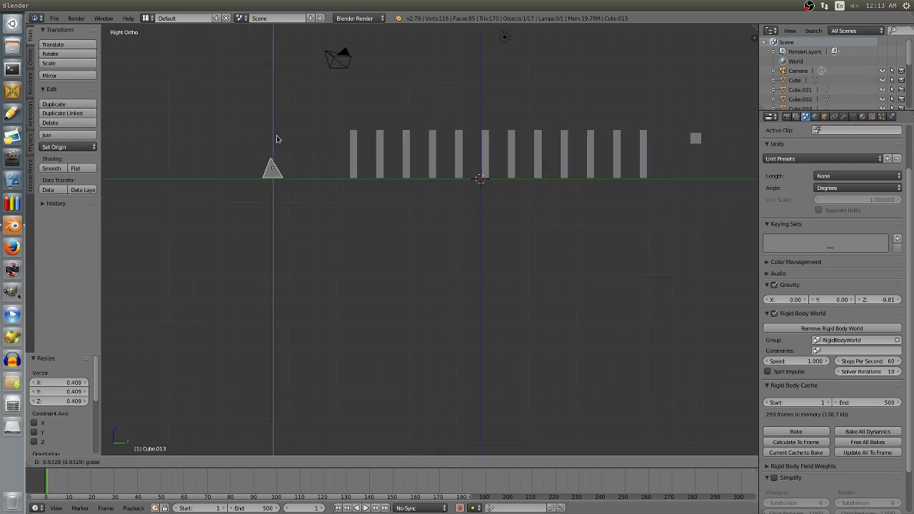
click(347, 199)
Align the wedge with the slab row along X and move it about 0.3 units along Y towards the slabs
key(KP_8)
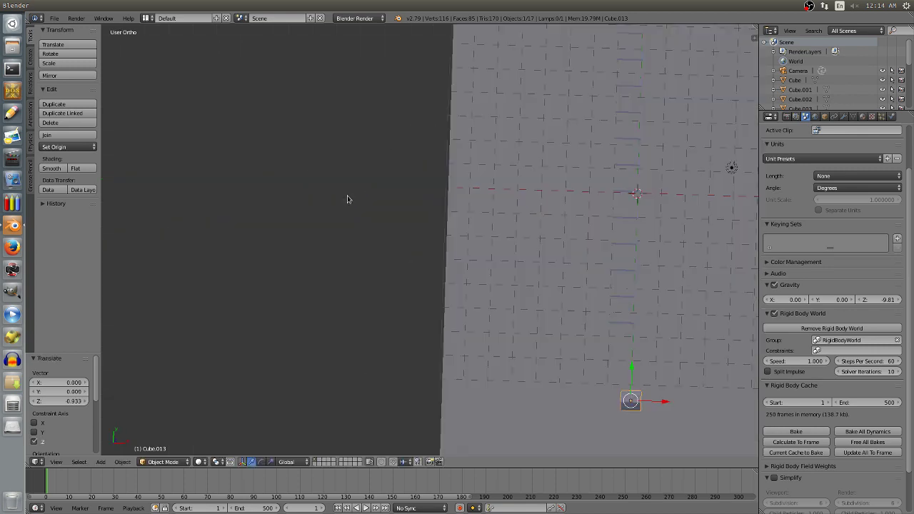
middle_drag(459, 220, 476, 230)
drag(666, 400, 651, 403)
key(y)
drag(620, 373, 623, 362)
middle_drag(567, 338, 431, 291)
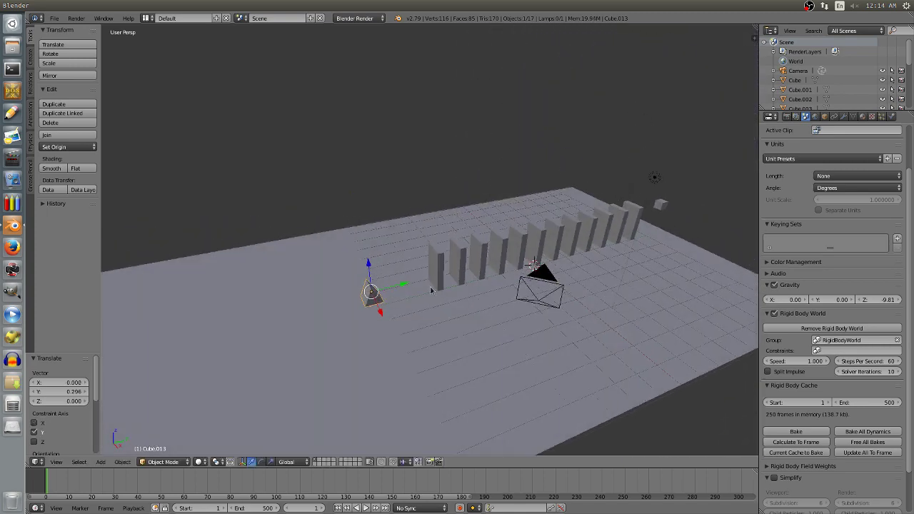
Make the wedge an active rigid body
scroll(416, 295, up, 4)
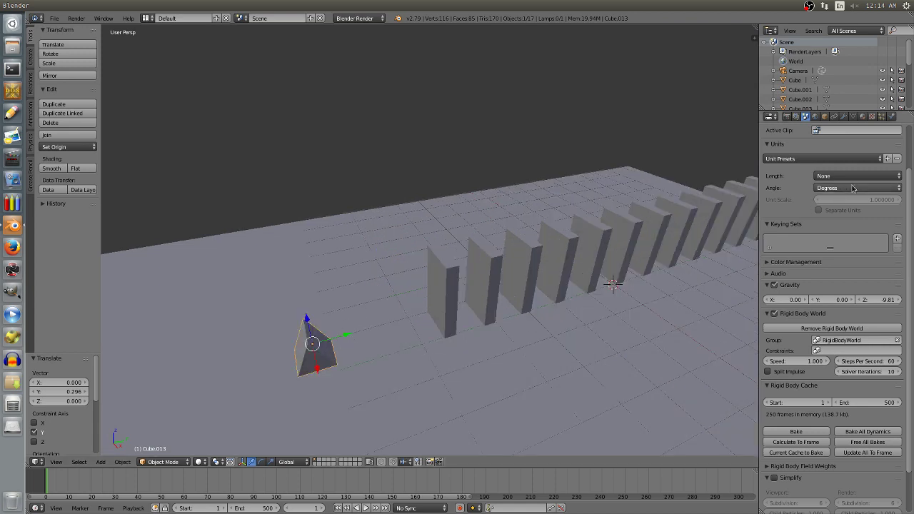
click(892, 116)
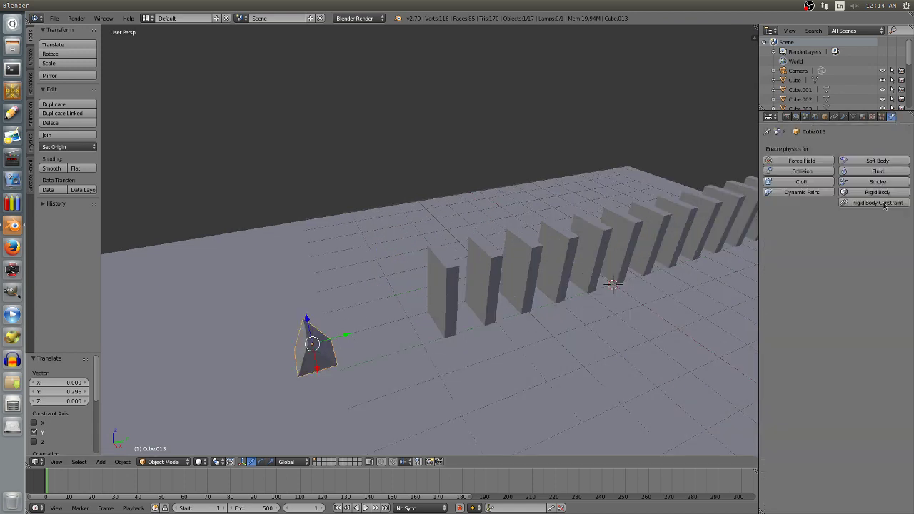
click(878, 194)
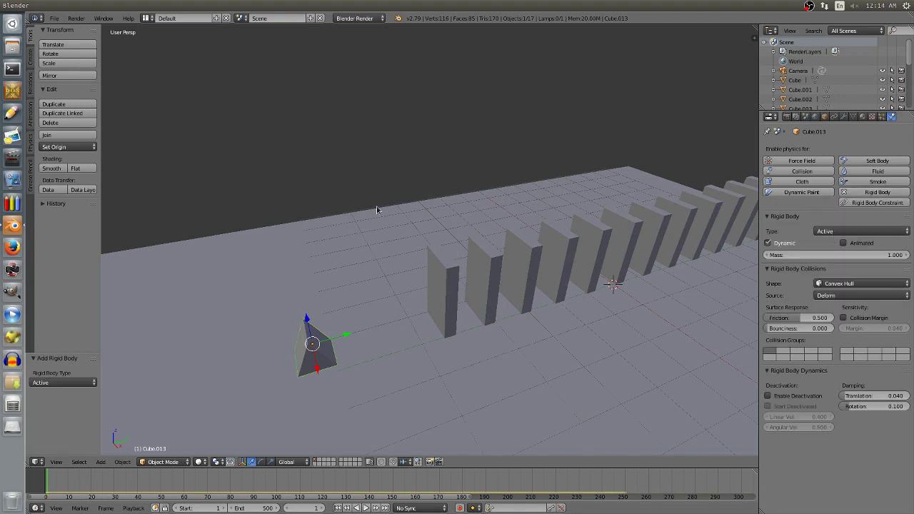
Add a cube mesh and move it directly above the wedge, raising it about 3.1 units along Z
scroll(382, 209, down, 2)
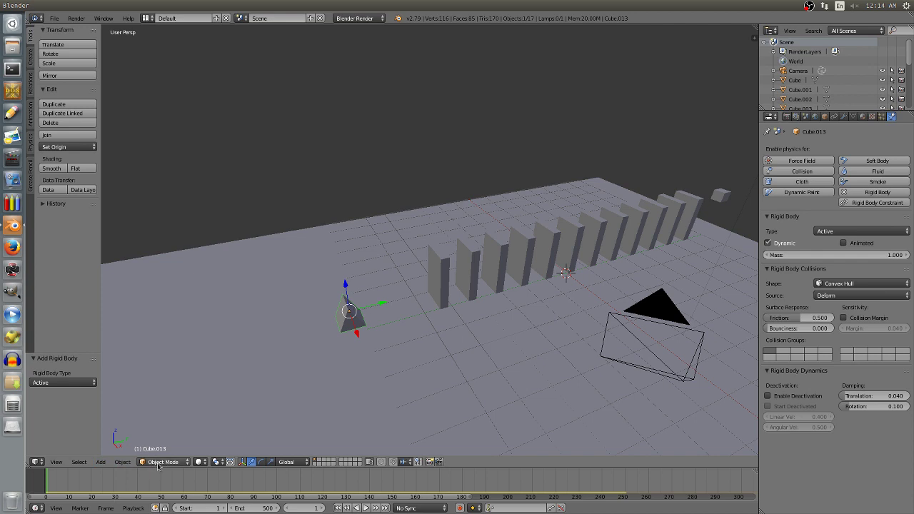
click(101, 462)
mouse_move(114, 450)
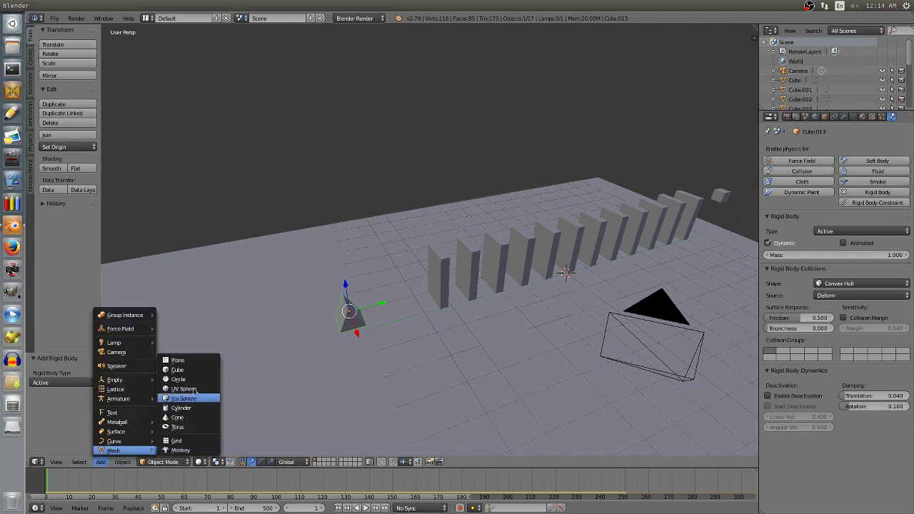
click(192, 372)
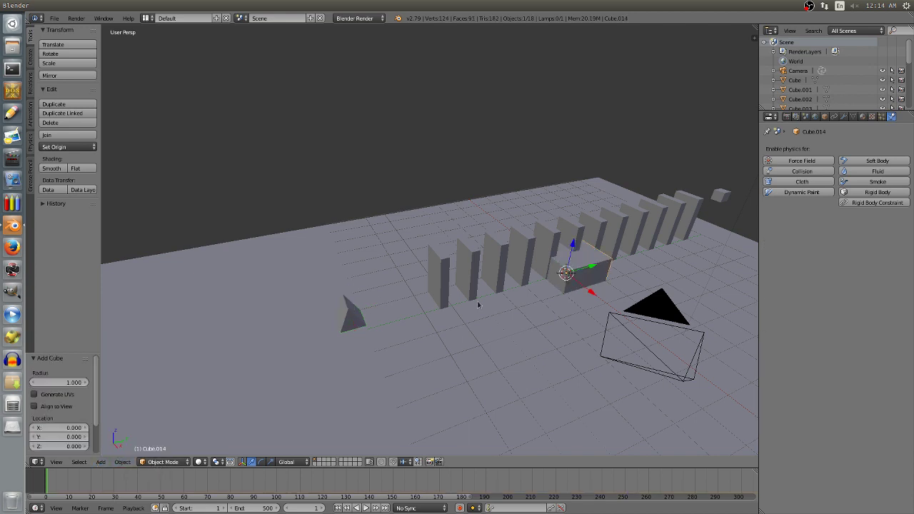
drag(593, 270, 333, 218)
Scale the new cube along X by a factor of about -0.39
click(72, 63)
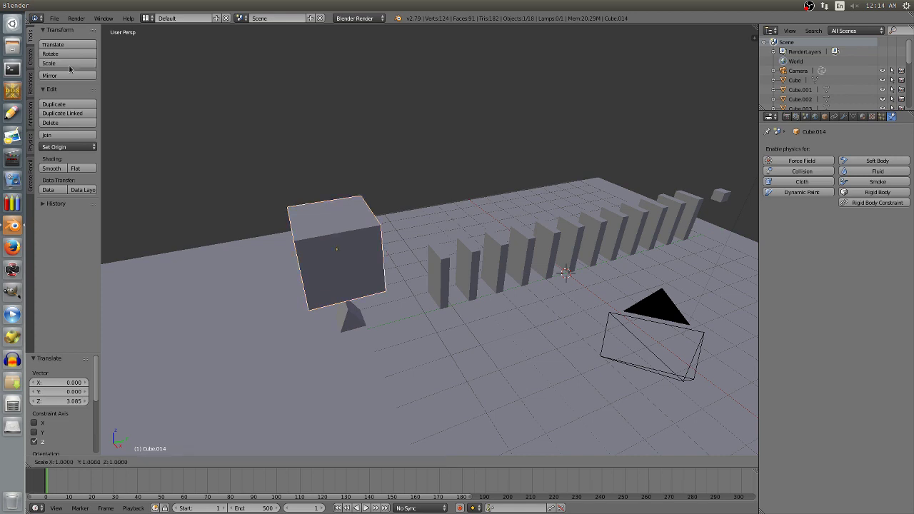
key(x)
click(276, 361)
Flatten the new cube into a thin plank by scaling it along Z by a factor of about -0.045
middle_drag(276, 351, 411, 308)
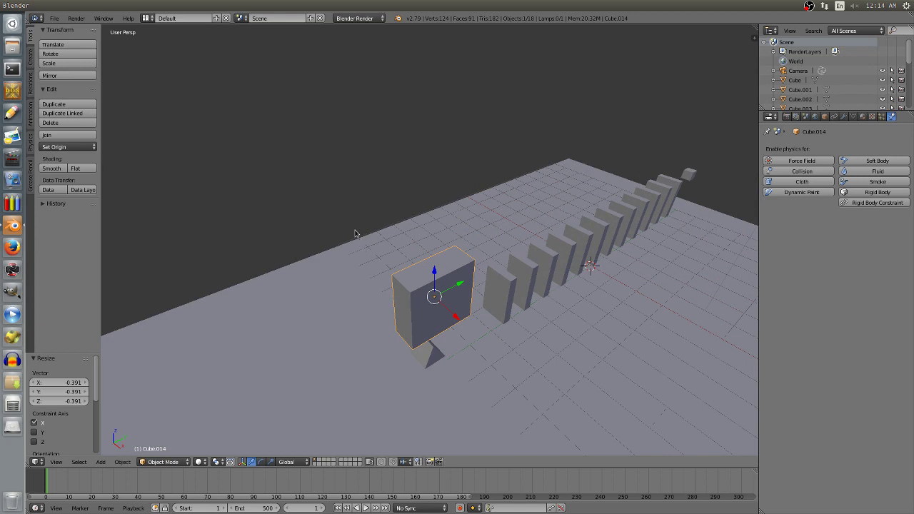
key(s)
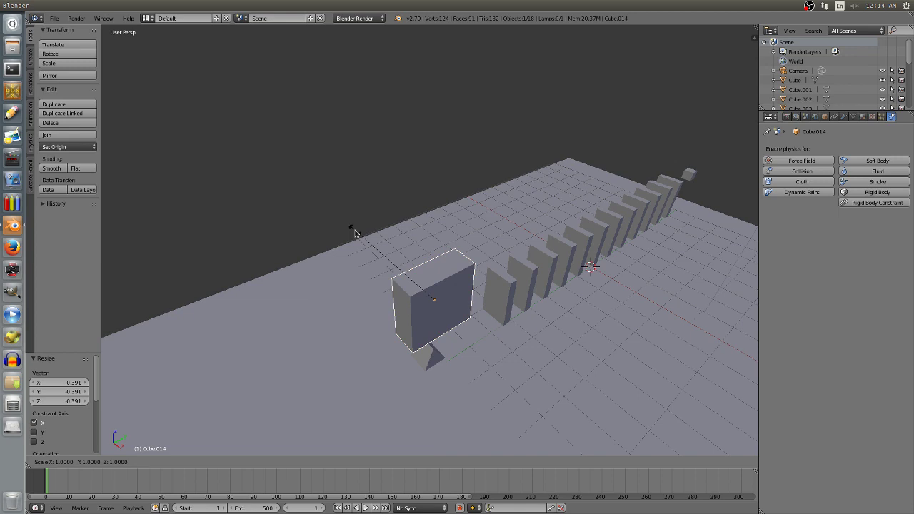
key(z)
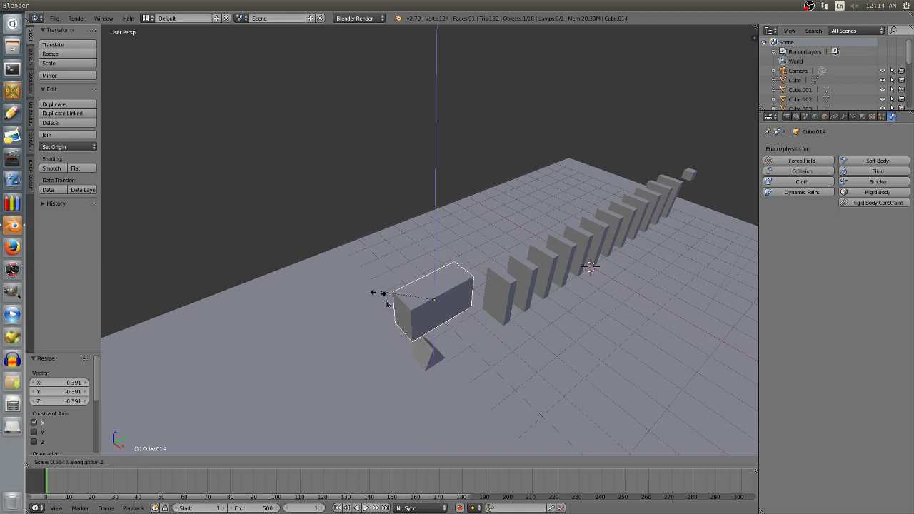
click(436, 302)
Lengthen the plank by scaling it along Y by a factor of about 2.63
middle_drag(469, 300, 464, 284)
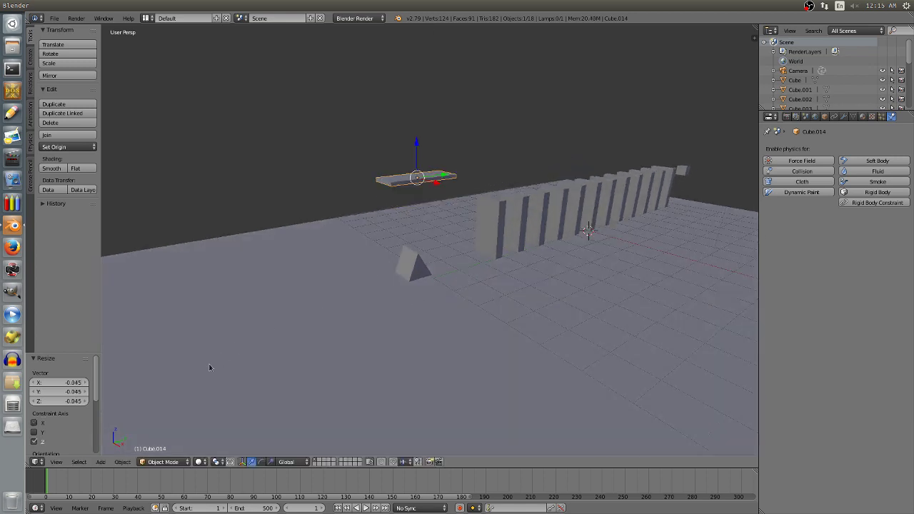
key(s)
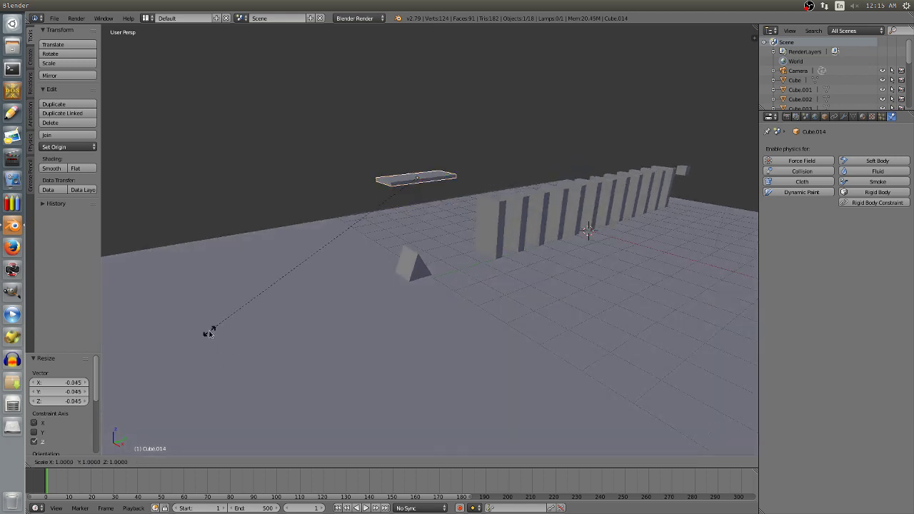
key(y)
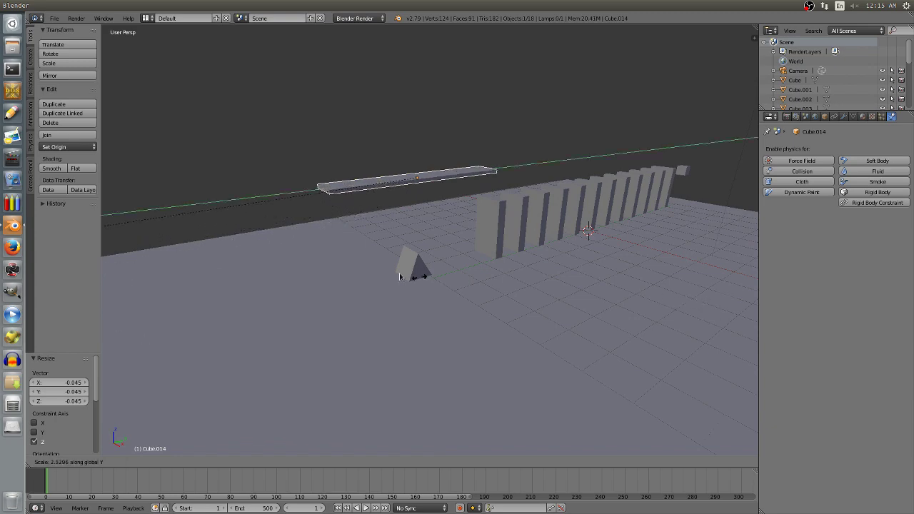
click(445, 253)
In Edit Mode, select only the plank's underside face and subdivide it twice with one cut each
middle_drag(444, 249, 379, 234)
scroll(361, 247, up, 2)
scroll(400, 250, down, 4)
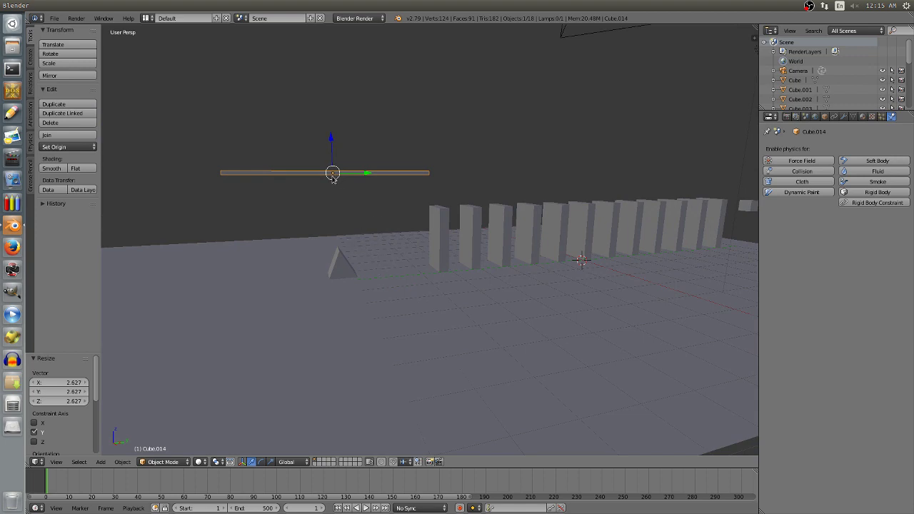
scroll(209, 452, up, 3)
click(163, 462)
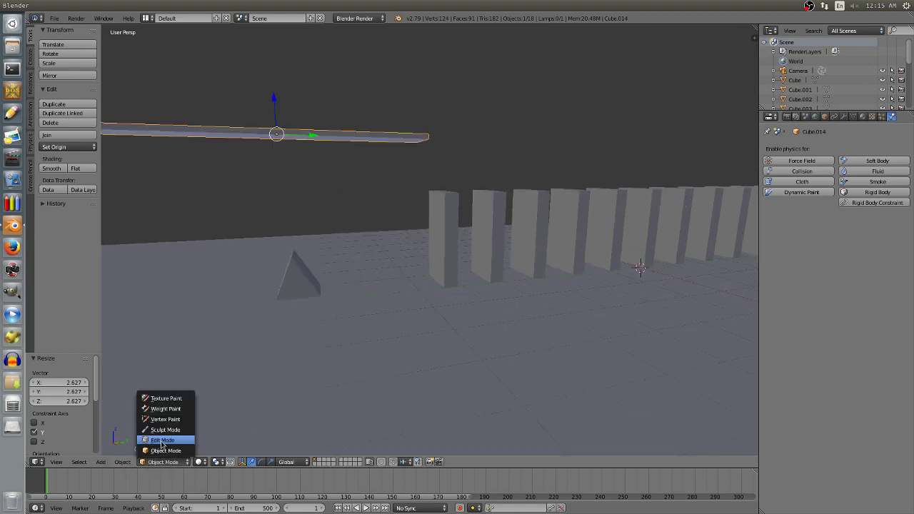
click(163, 447)
middle_drag(285, 279, 362, 217)
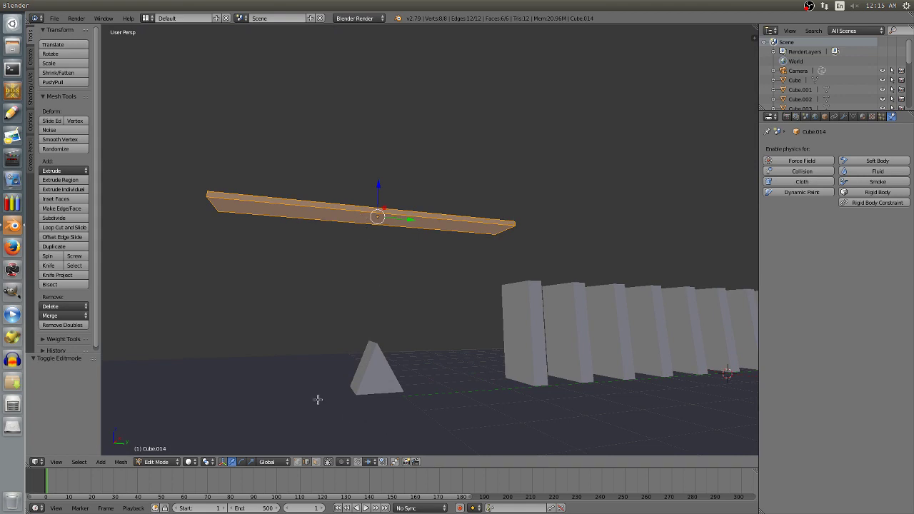
key(a)
scroll(318, 370, up, 3)
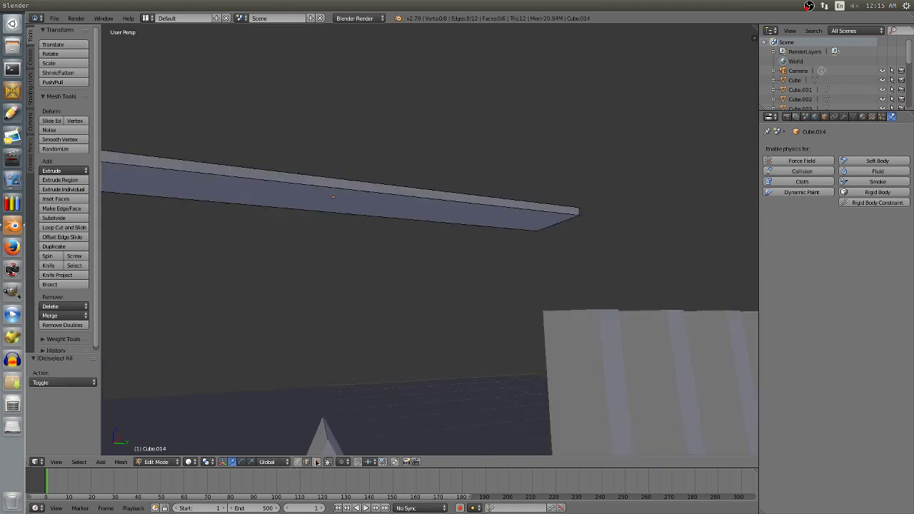
right_click(355, 204)
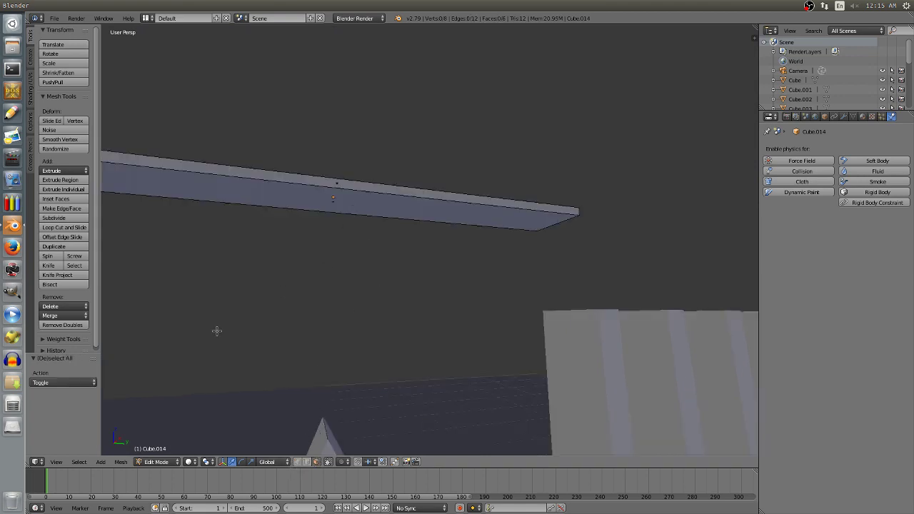
click(62, 218)
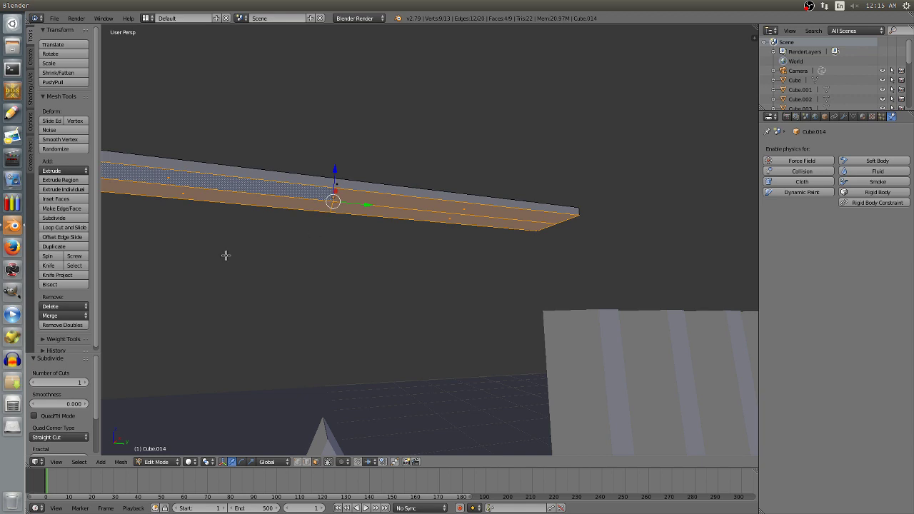
click(71, 218)
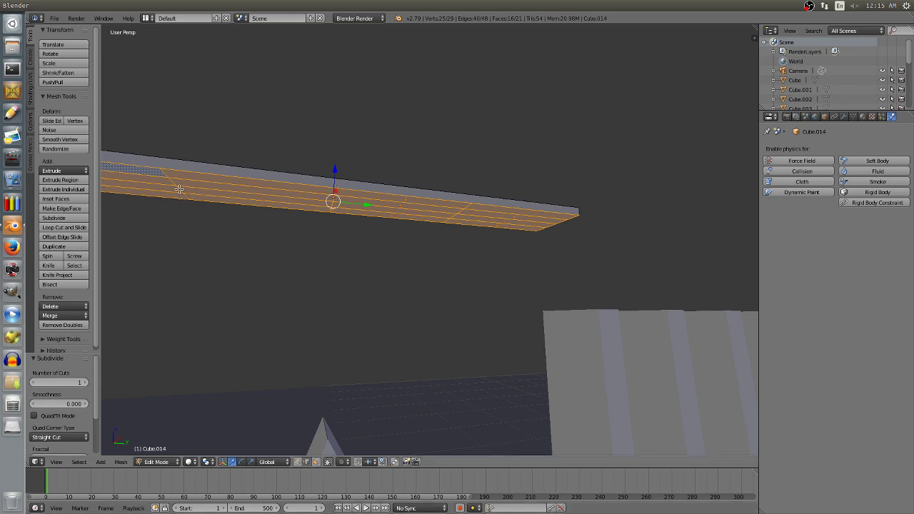
Select the underside's cross edge line farthest from the slabs and move it about 0.83 units along Y towards the middle
key(a)
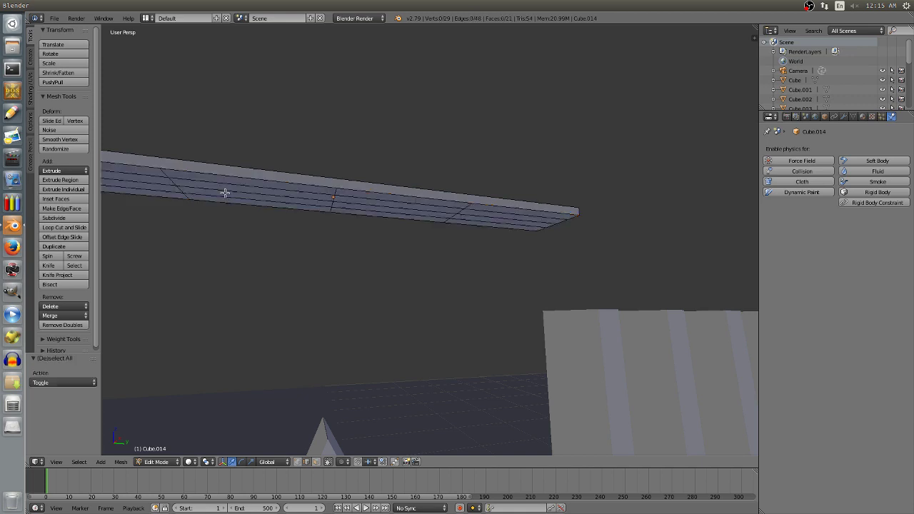
alt+right_click(178, 190)
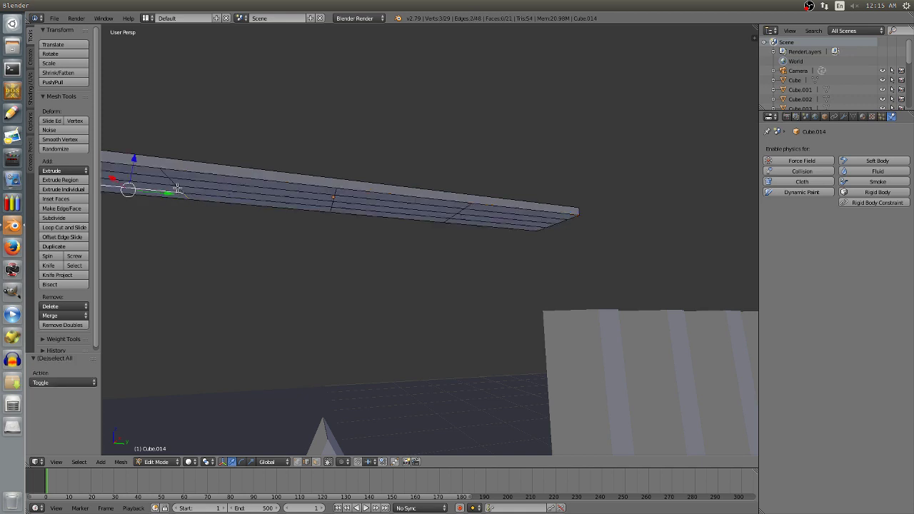
alt+right_click(123, 187)
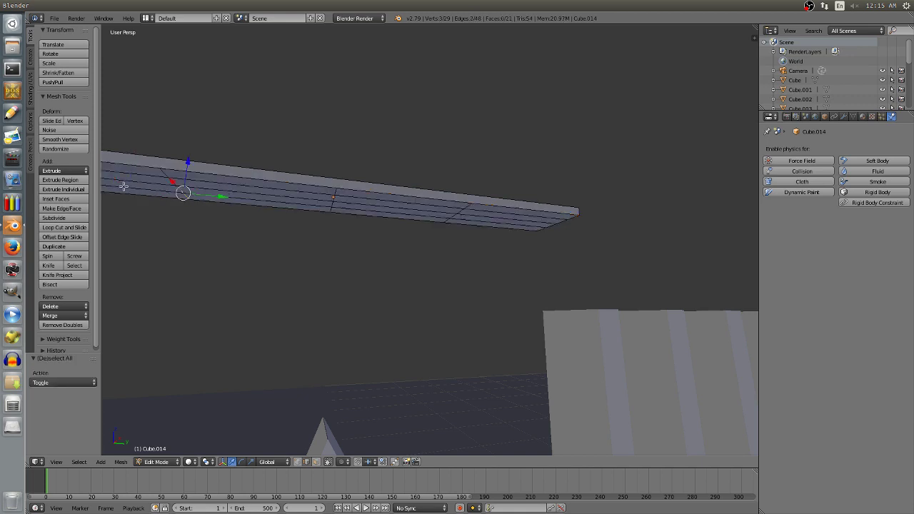
alt+shift+right_click(181, 181)
middle_drag(247, 162, 253, 158)
key(g)
key(y)
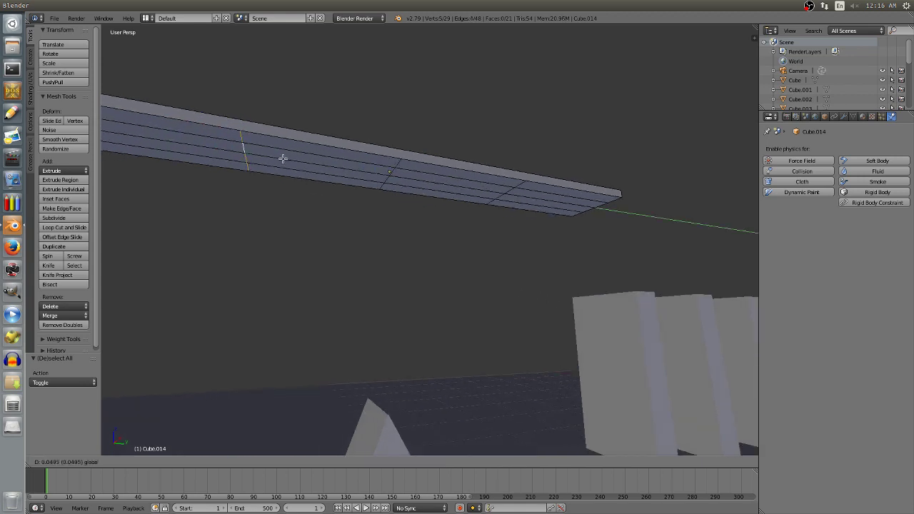
click(377, 162)
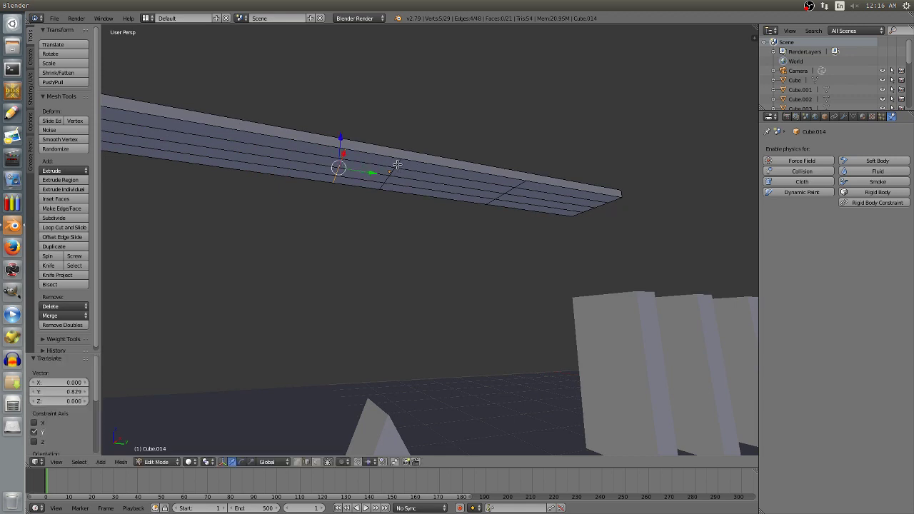
Select the whole middle cross edge line on the plank's underside
key(a)
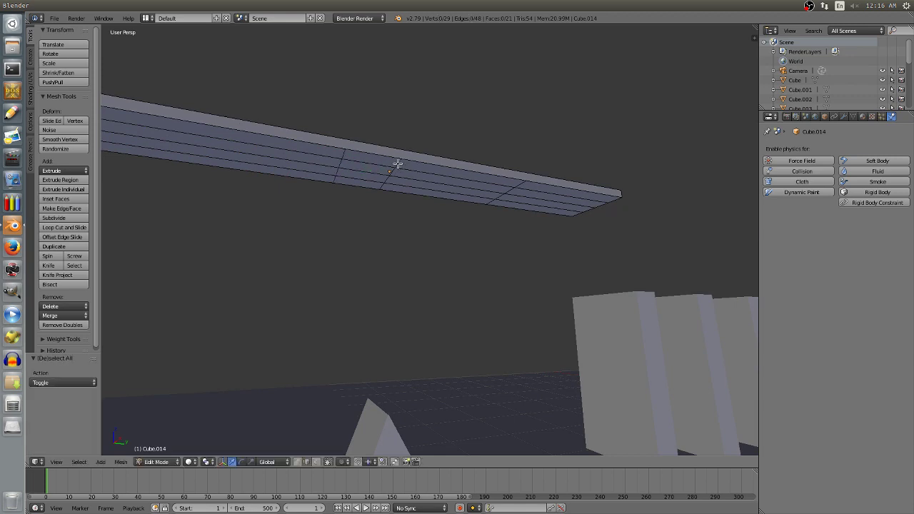
alt+right_click(390, 175)
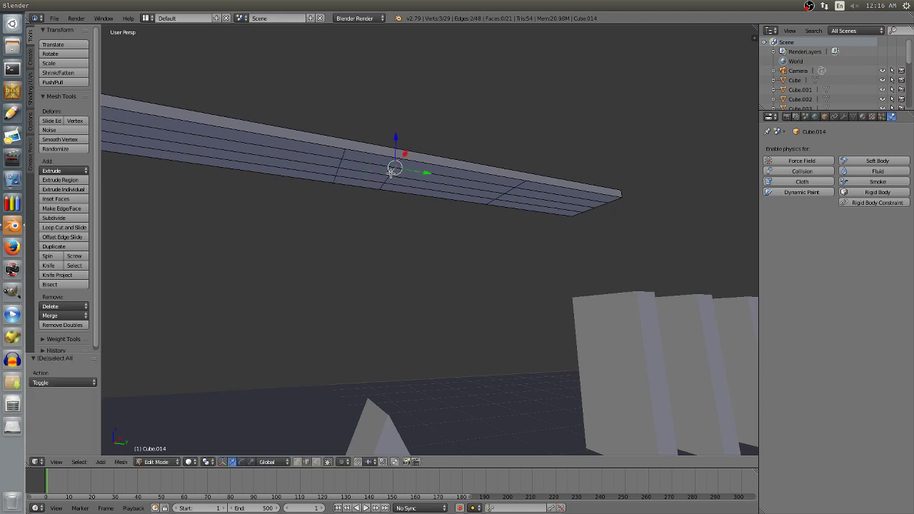
alt+shift+right_click(381, 186)
key(g)
key(shift+y)
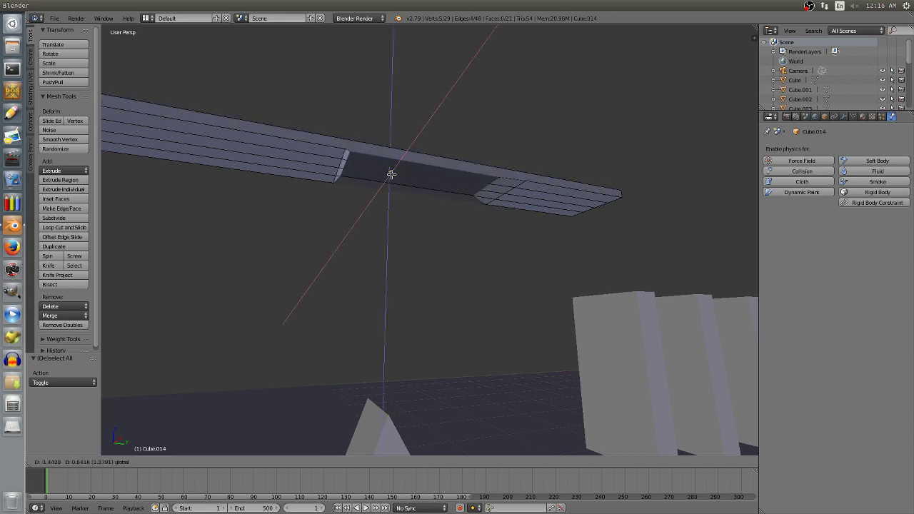
click(433, 191)
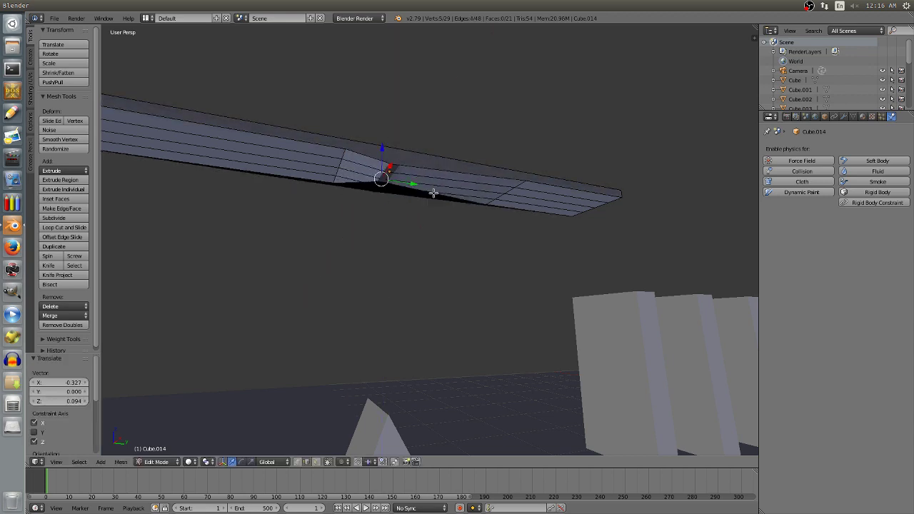
key(ctrl+z)
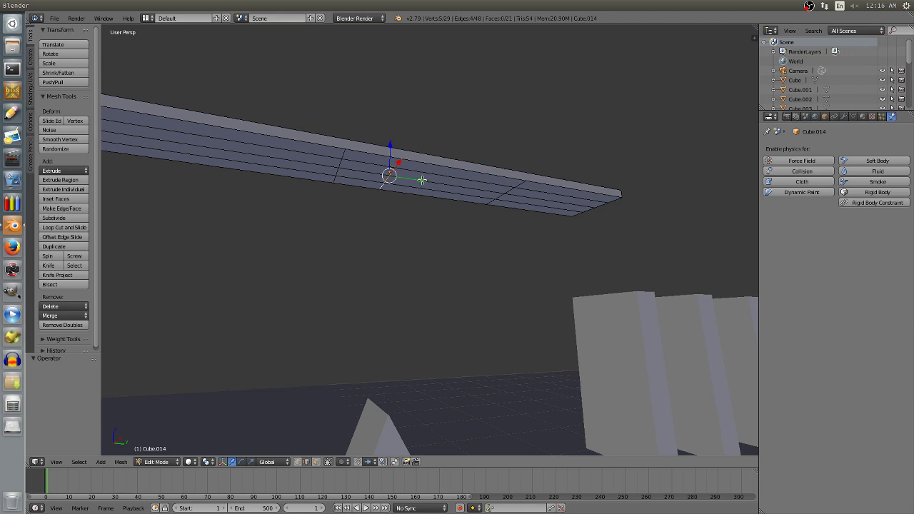
key(g)
key(shift+y)
click(410, 179)
key(ctrl+z)
Move the middle cross edge line about -0.44 units along Y, close to the first moved line
key(g)
key(y)
click(375, 176)
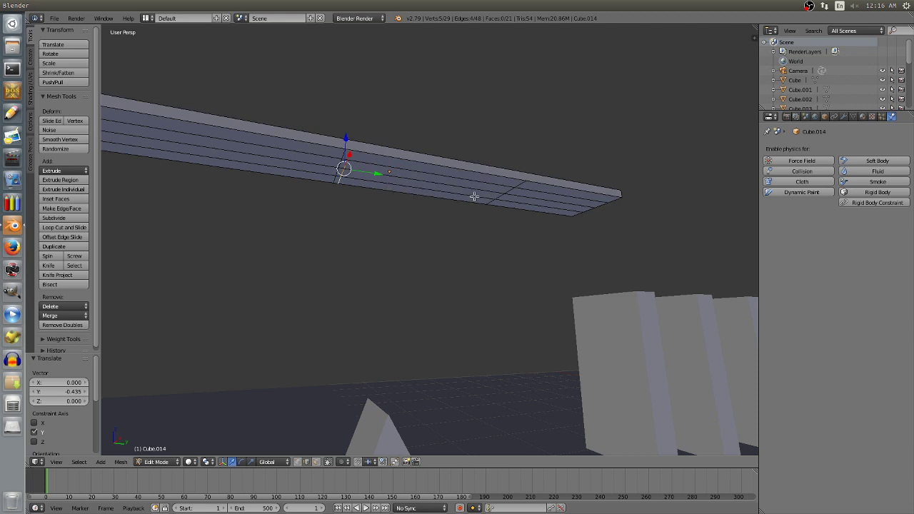
Select the underside's cross edge line nearest the slabs and move it about -1.7 units along Y, beside the other two
key(a)
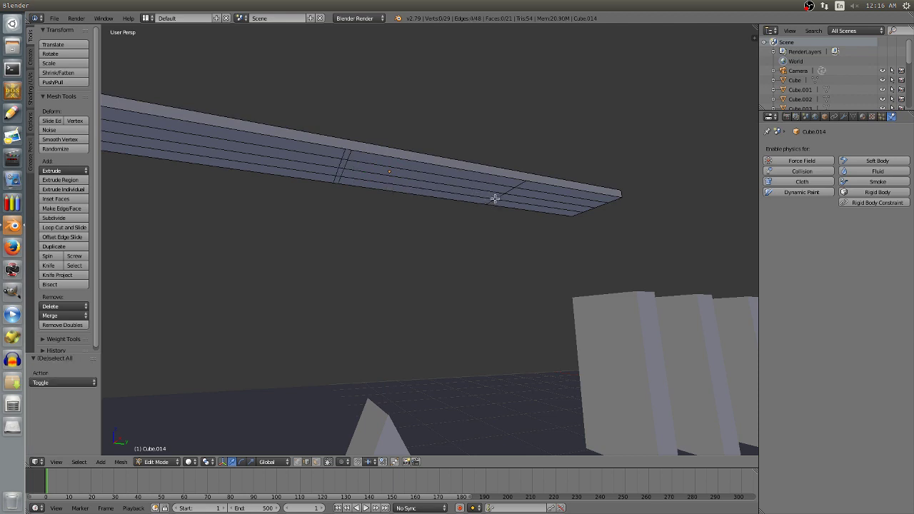
right_click(514, 184)
key(g)
key(y)
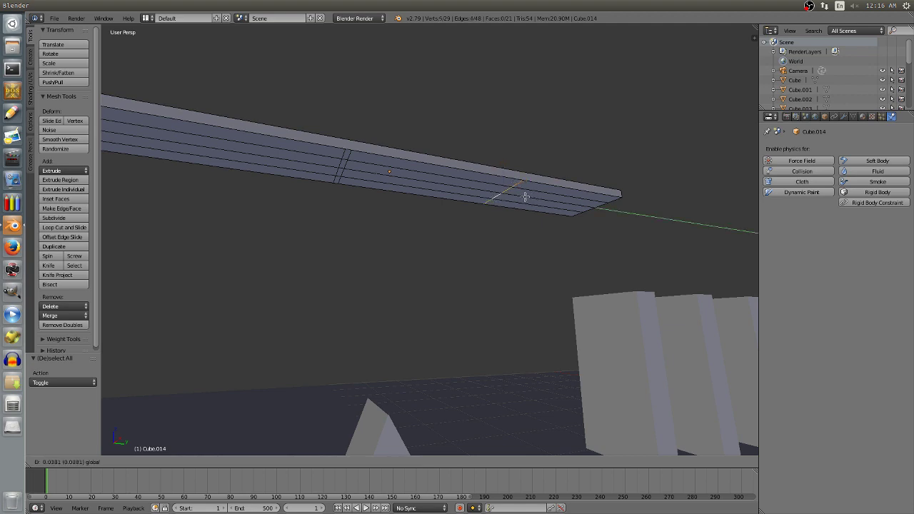
click(379, 168)
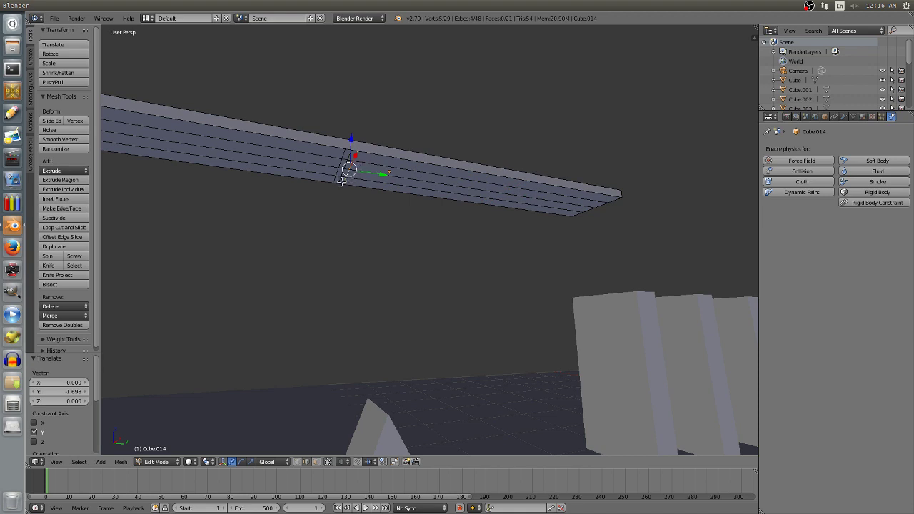
Raise the middle cross edge line on the plank's underside about 0.045 units along Z to form a notch, and return to Object Mode
right_click(351, 156)
key(KP_2)
key(KP_2)
key(g)
key(z)
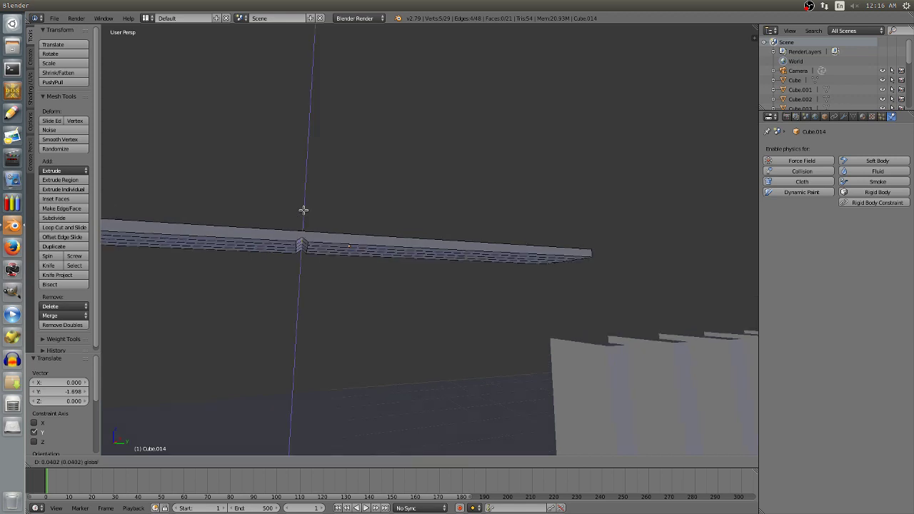
click(304, 210)
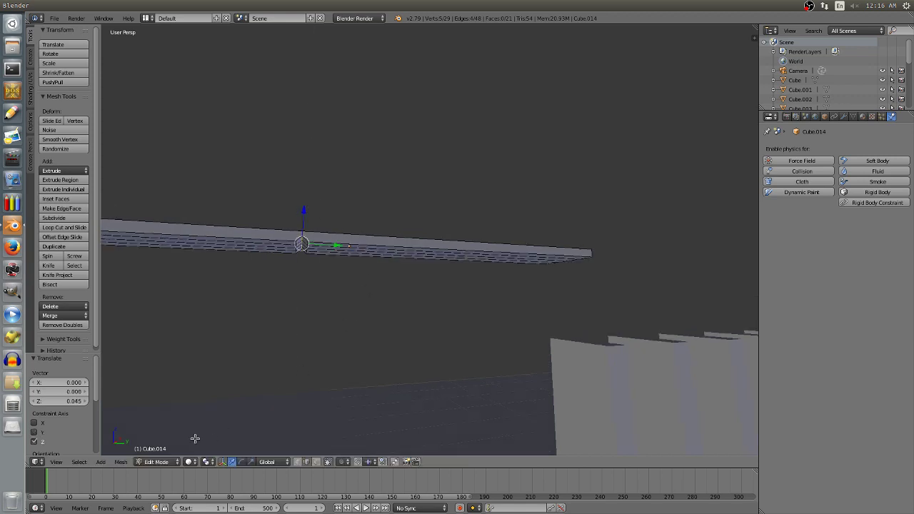
key(KP_8)
click(146, 458)
click(162, 398)
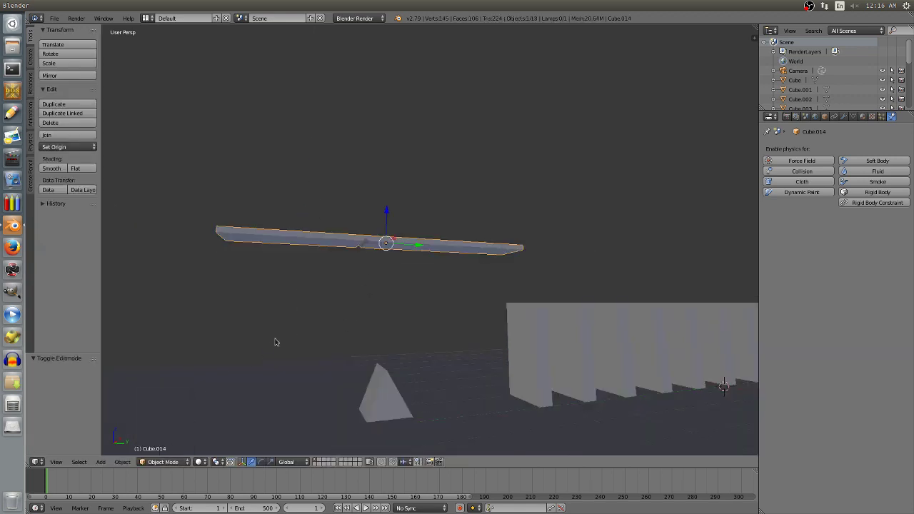
Lower the plank along Z to just above the wedge and shift it about 0.36 units along Y towards the slabs
key(KP_8)
key(KP_6)
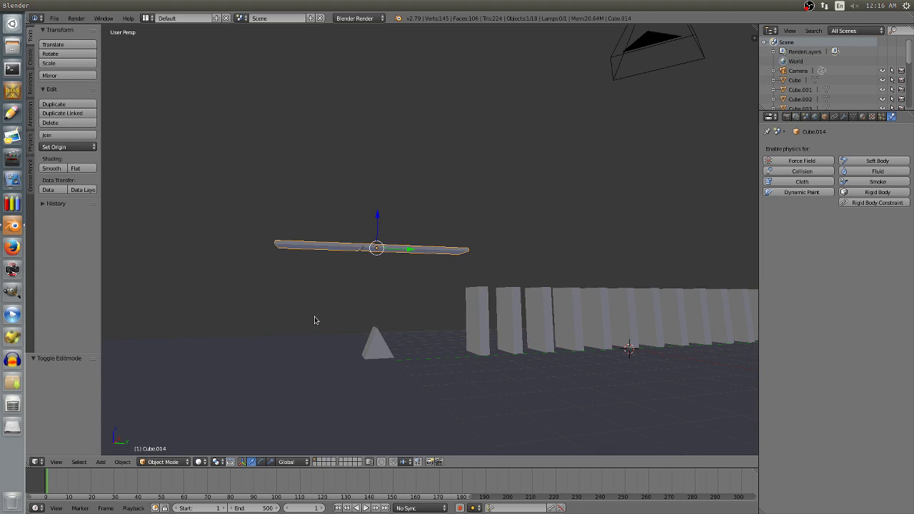
key(KP_5)
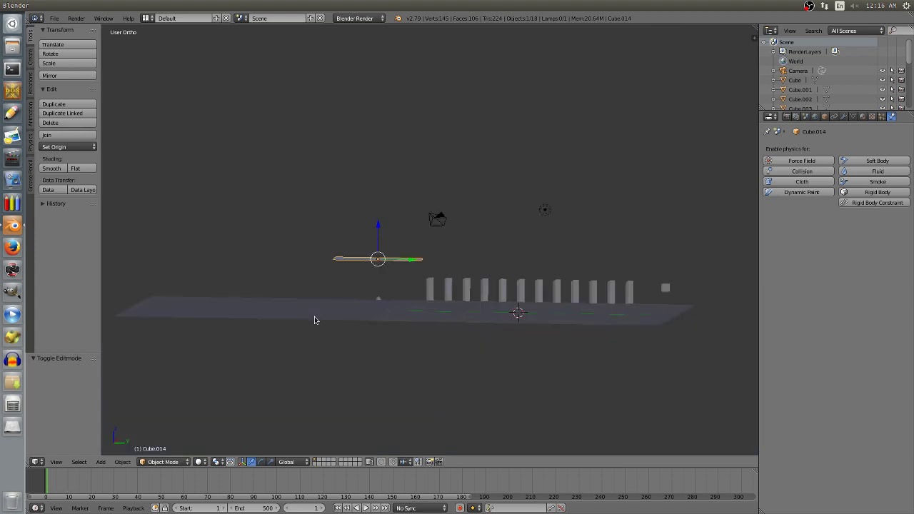
key(KP_3)
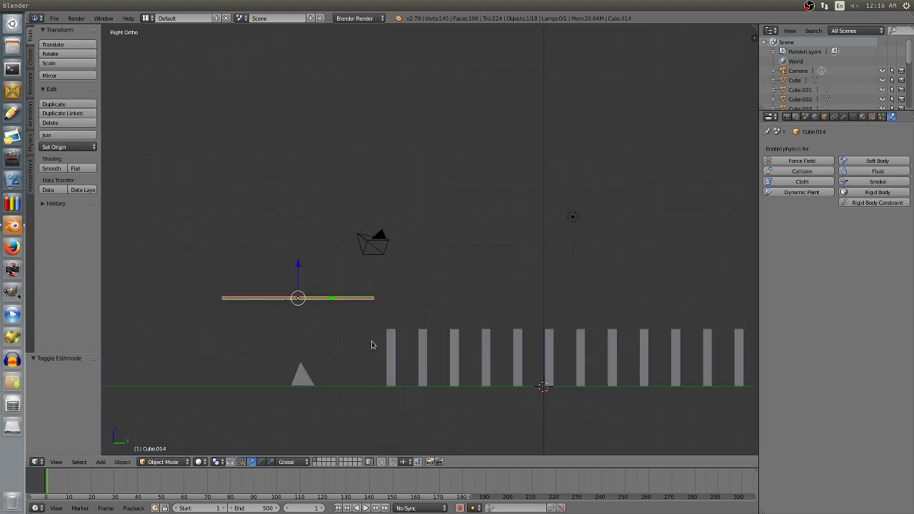
scroll(372, 346, up, 1)
shift+middle_drag(372, 345, 530, 228)
scroll(393, 143, up, 1)
key(g)
key(z)
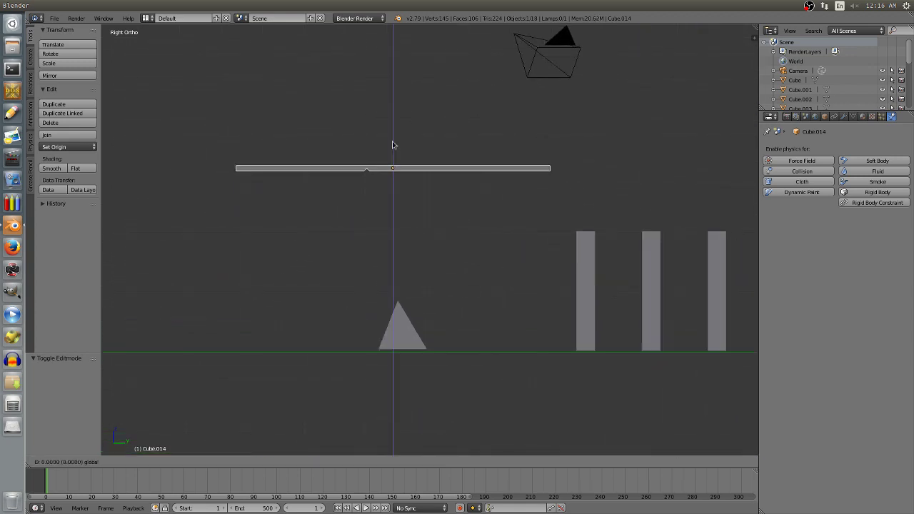
click(404, 262)
drag(429, 293, 401, 339)
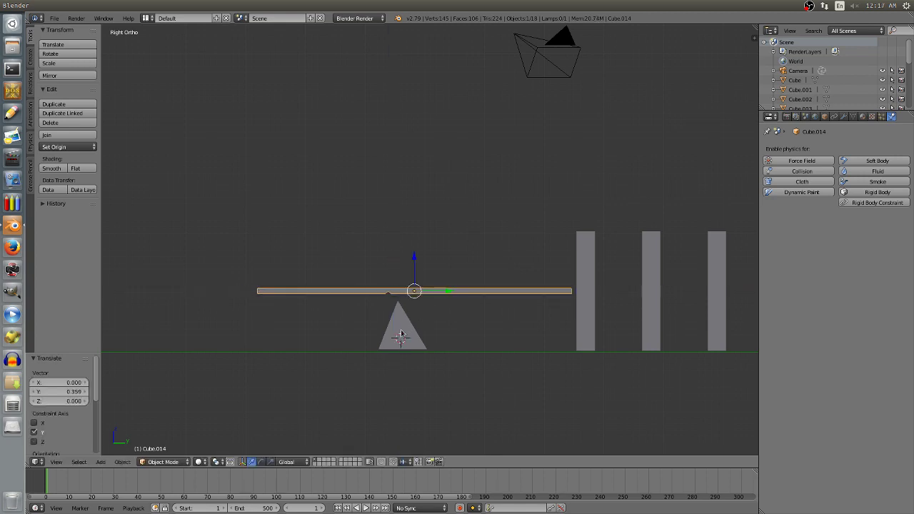
Move the wedge about -0.17 units along Y so its tip sits directly under the plank's notch
right_click(428, 328)
key(g)
key(y)
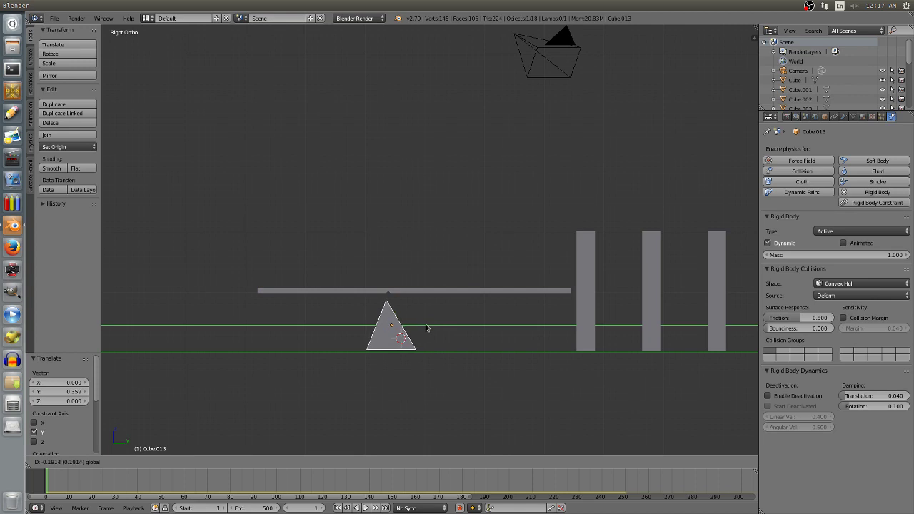
click(403, 296)
Lower the plank about 0.11 units along Z onto the wedge tip and make it an active rigid body
right_click(405, 292)
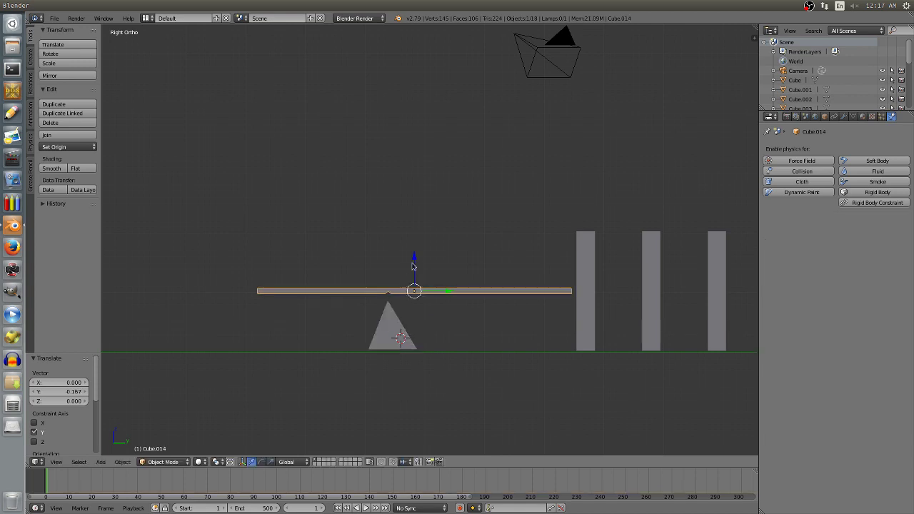
drag(415, 260, 418, 267)
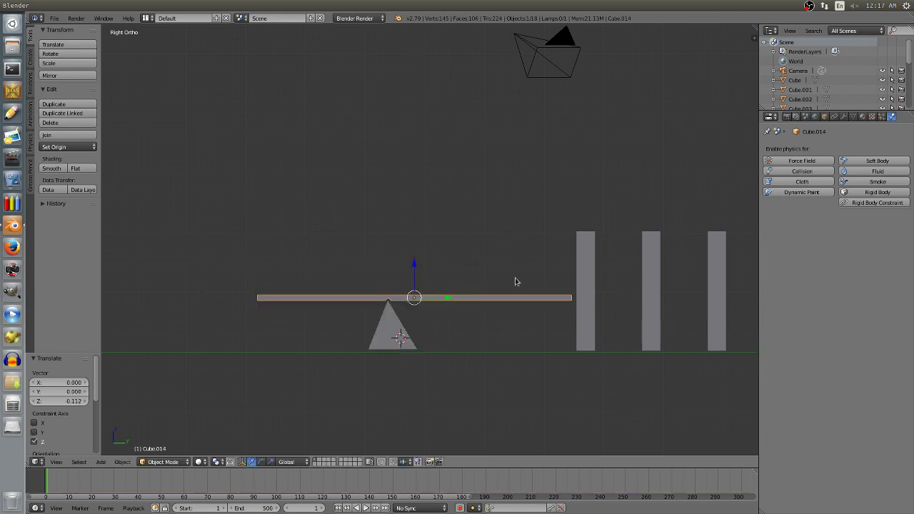
click(878, 192)
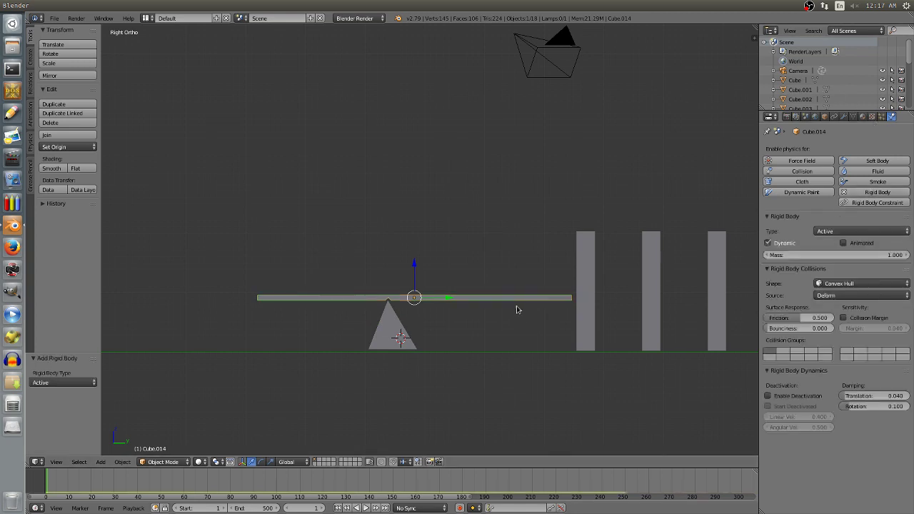
Move the plank about -0.56 units along X to centre it over the wedge, working from the top view
middle_drag(491, 222, 499, 231)
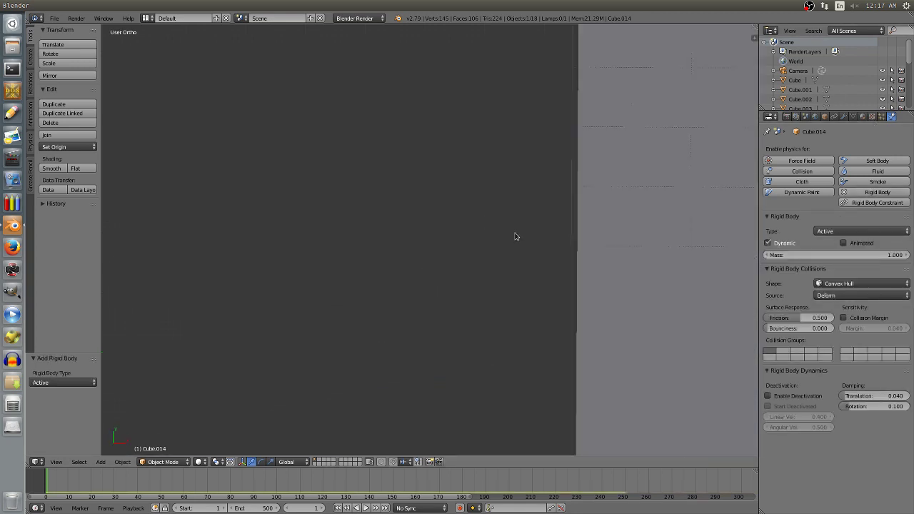
key(KP_7)
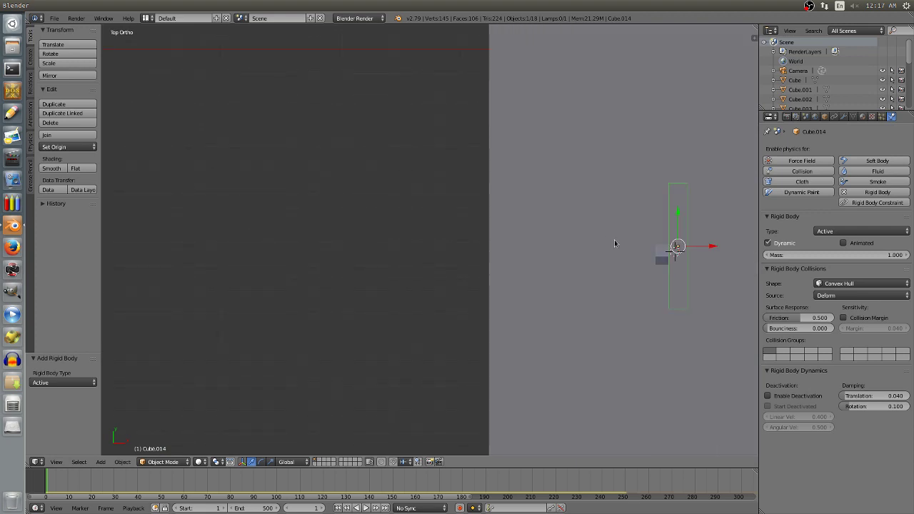
drag(713, 249, 700, 250)
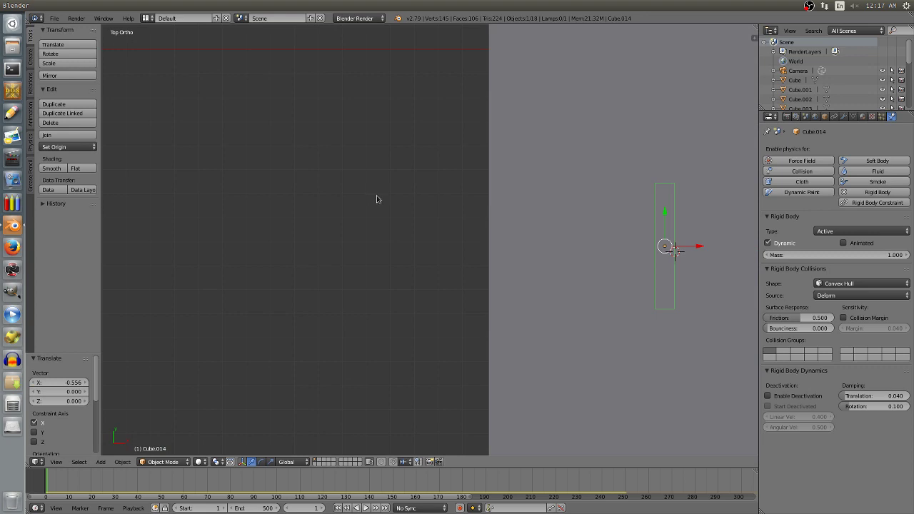
Select the plank and wedge together and move them about -0.68 units along Y, away from the slabs
middle_drag(377, 199, 295, 125)
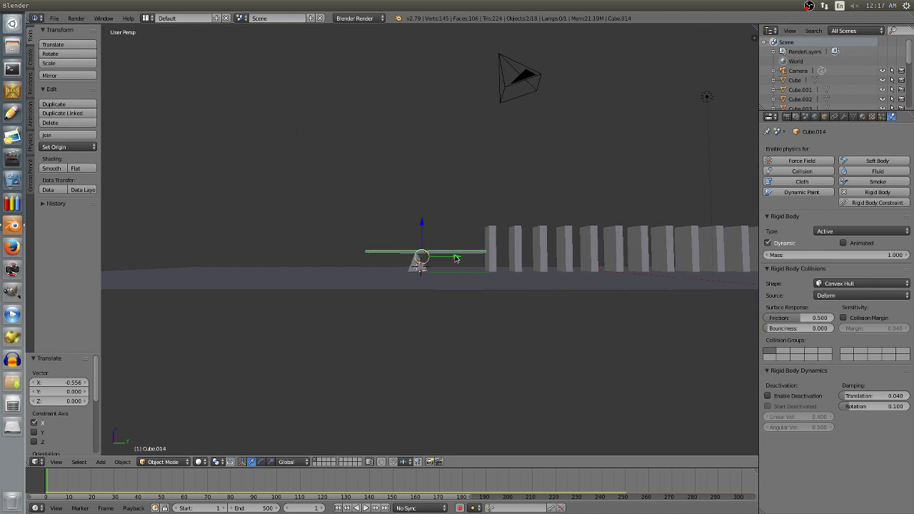
drag(455, 258, 440, 259)
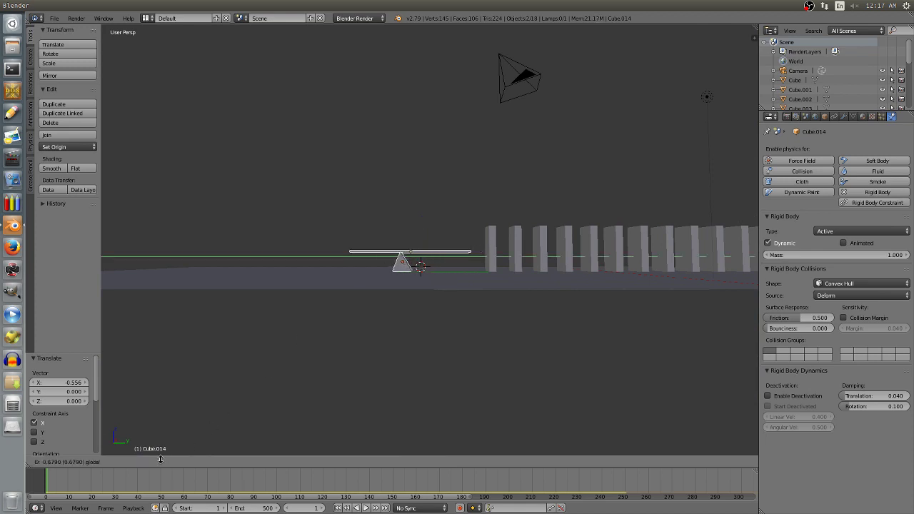
drag(168, 457, 168, 458)
Rotate the plank and wedge 180° about Z and shift them about 0.28 units along Y towards the slabs
middle_drag(336, 321, 335, 333)
scroll(359, 288, up, 2)
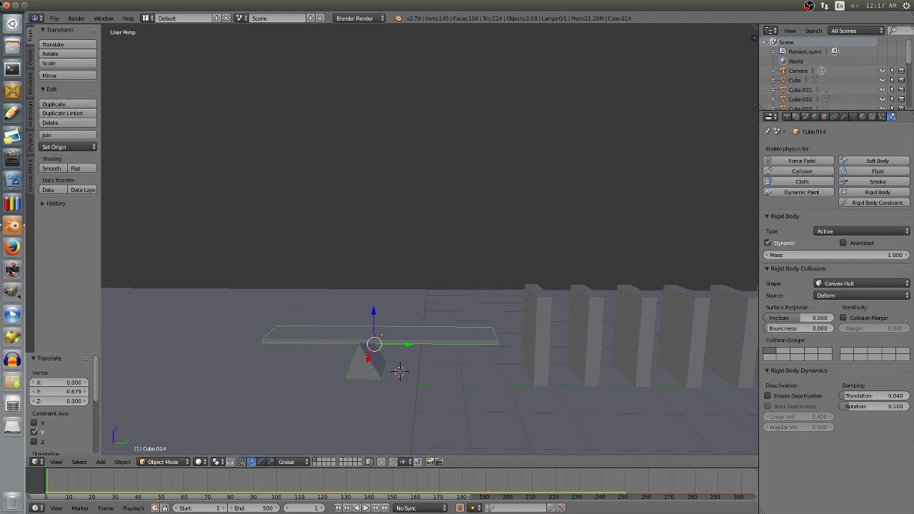
click(50, 54)
key(z)
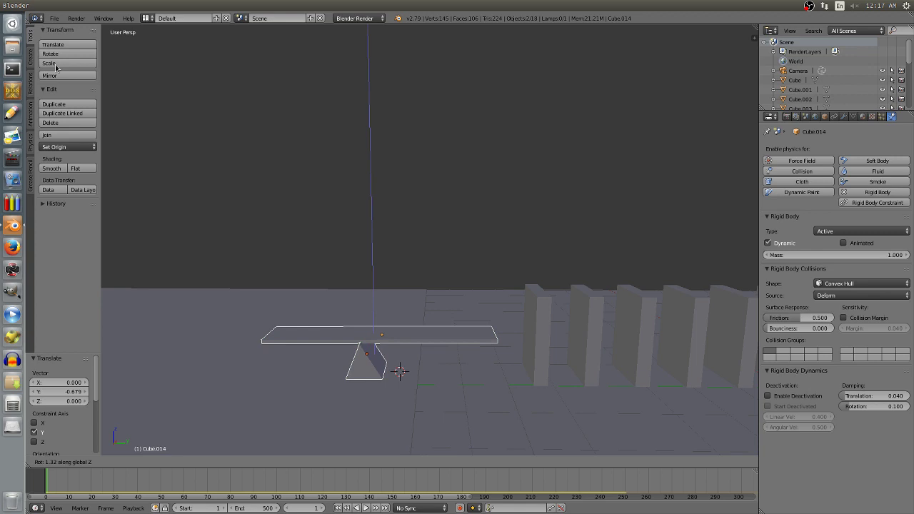
text(180)
key(Return)
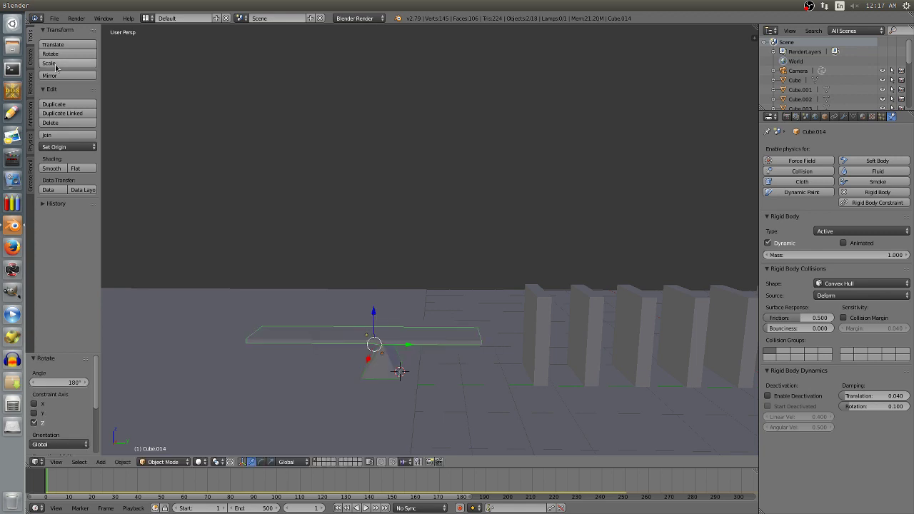
drag(409, 349, 390, 364)
Play the simulation to check how the last slab hits the seesaw, and return to the first frame
scroll(349, 348, down, 2)
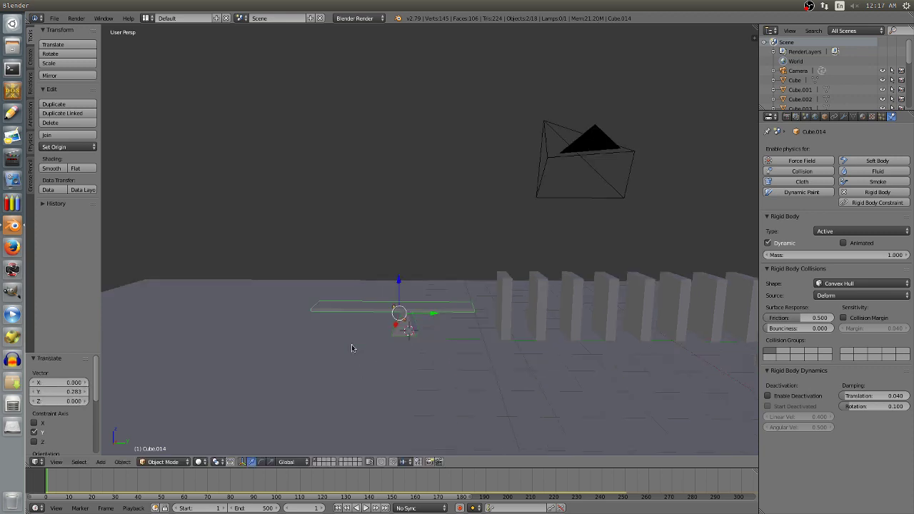
scroll(343, 424, down, 2)
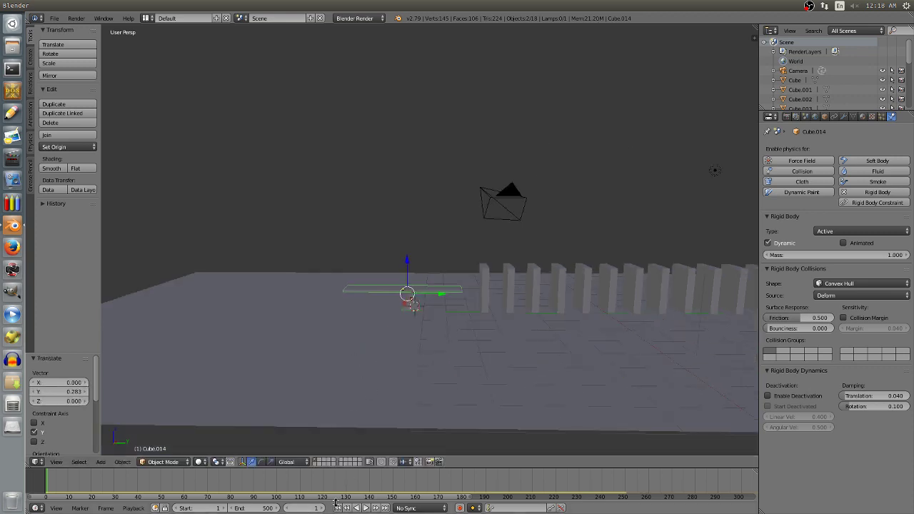
click(366, 508)
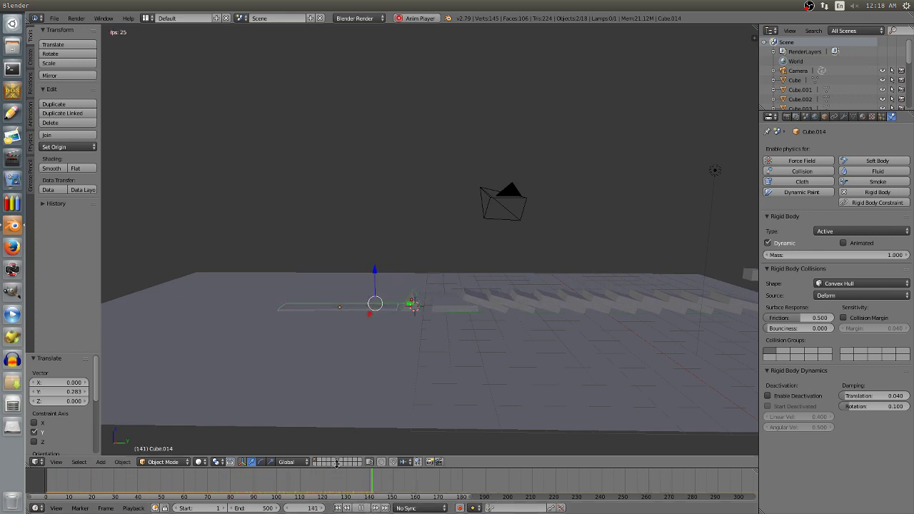
click(361, 508)
click(340, 508)
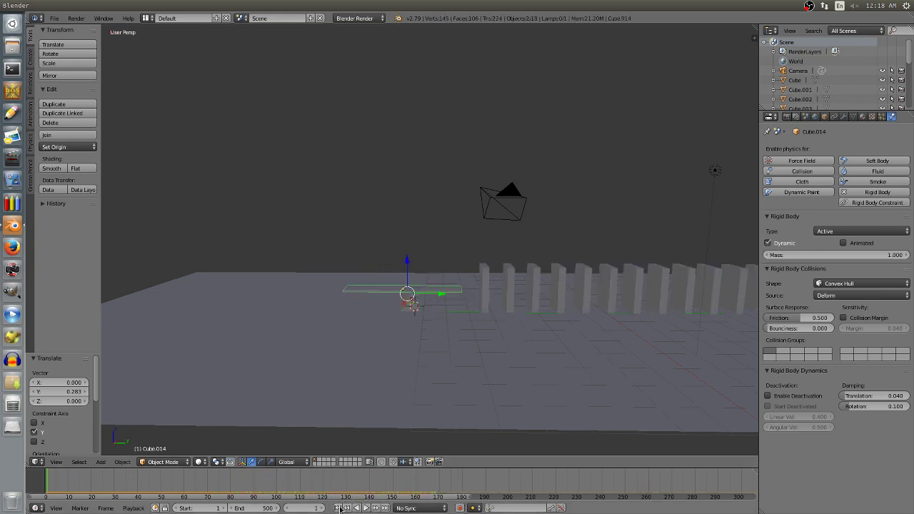
Select the plank and set its rigid body collision shape to Mesh
right_click(388, 291)
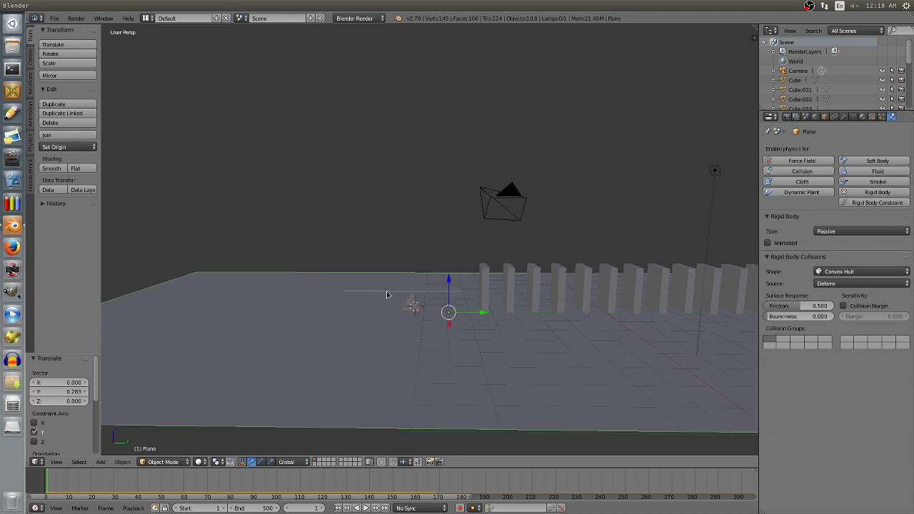
right_click(400, 290)
click(822, 283)
click(831, 210)
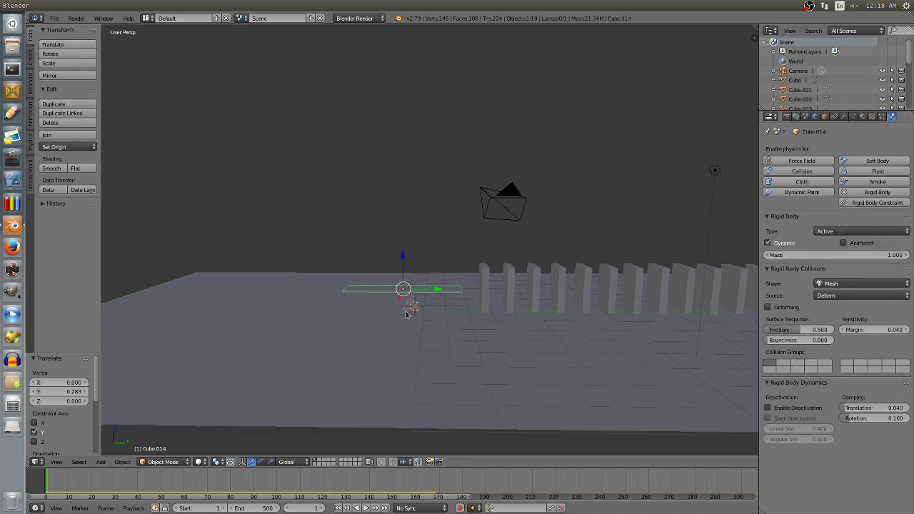
Select the wedge and set its rigid body collision shape to Mesh
scroll(404, 305, up, 2)
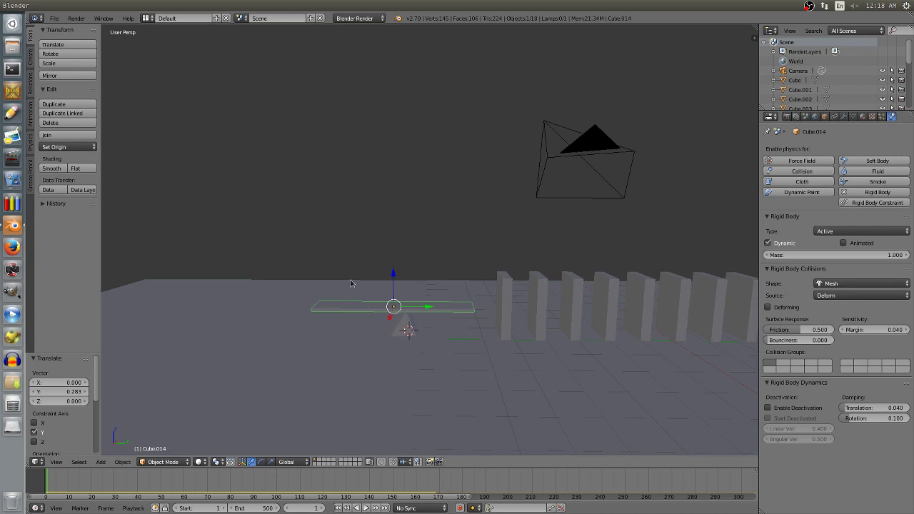
scroll(387, 369, up, 2)
right_click(390, 370)
click(820, 286)
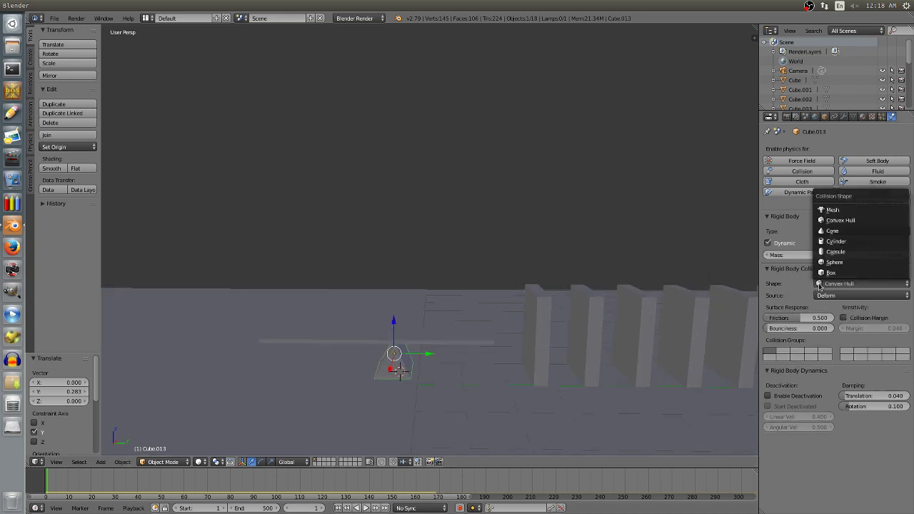
click(832, 210)
Replay the simulation with the Mesh collision shapes and return to the first frame
scroll(527, 331, down, 3)
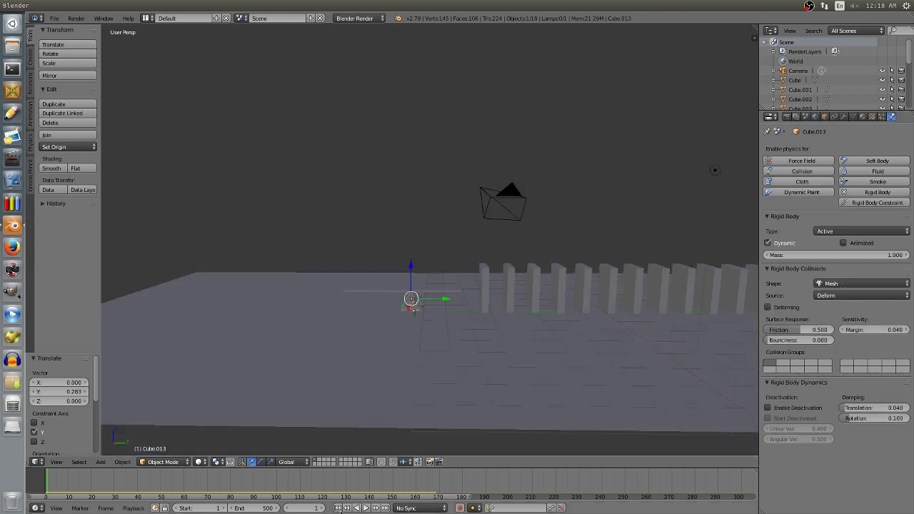
click(365, 508)
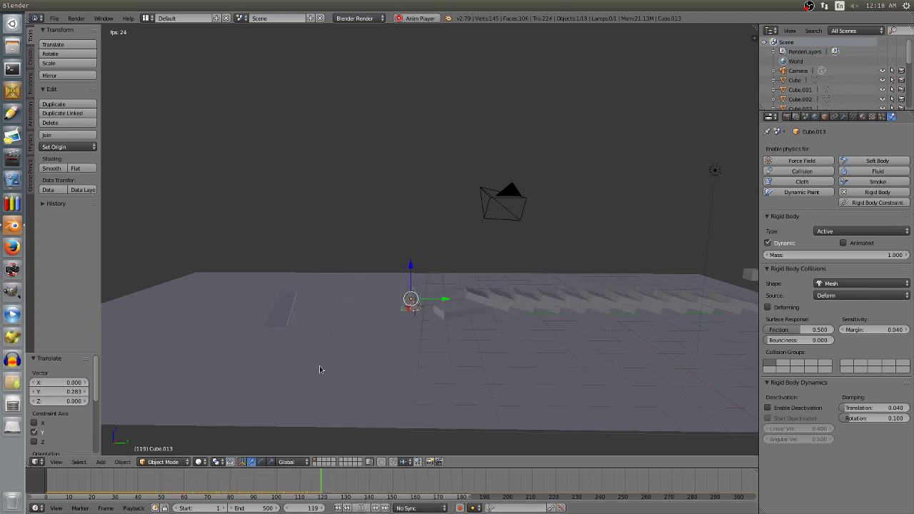
click(376, 507)
click(339, 508)
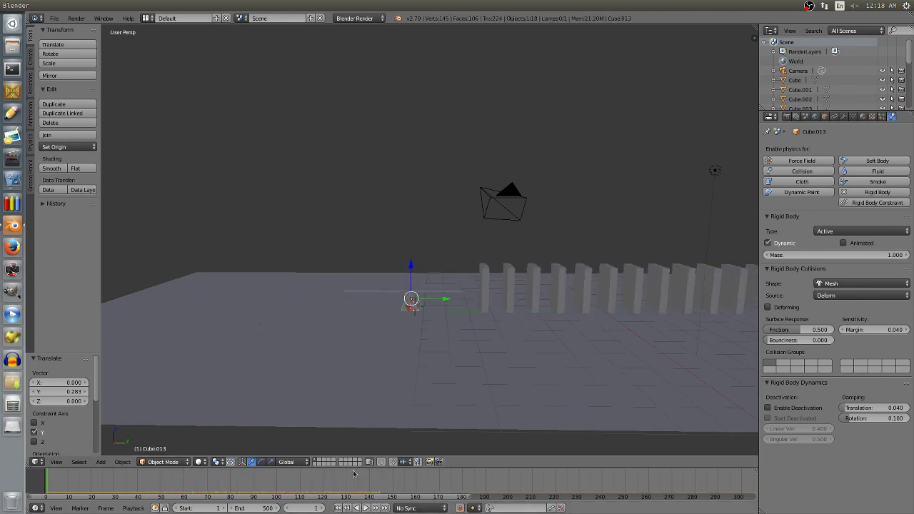
Scale all objects in the scene up together to about 2.1 times their size, and deselect everything
middle_drag(354, 379, 354, 345)
scroll(354, 345, down, 3)
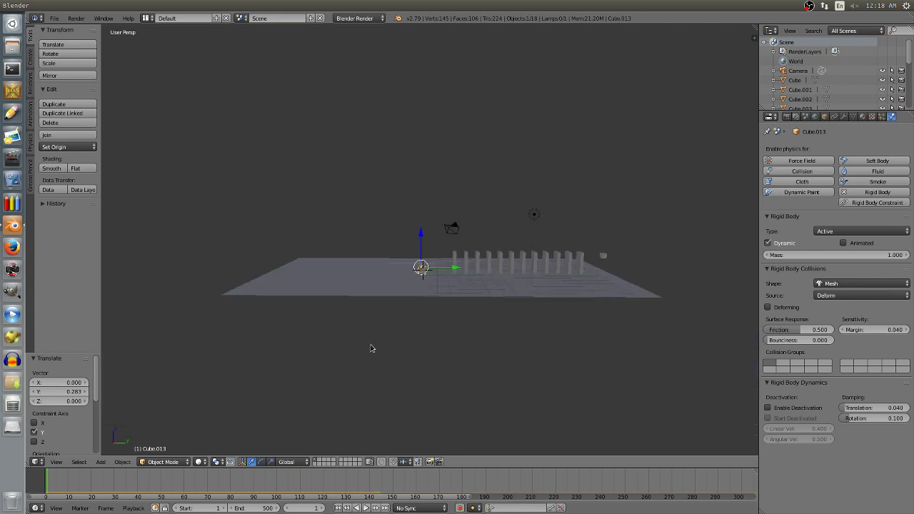
key(a)
key(a)
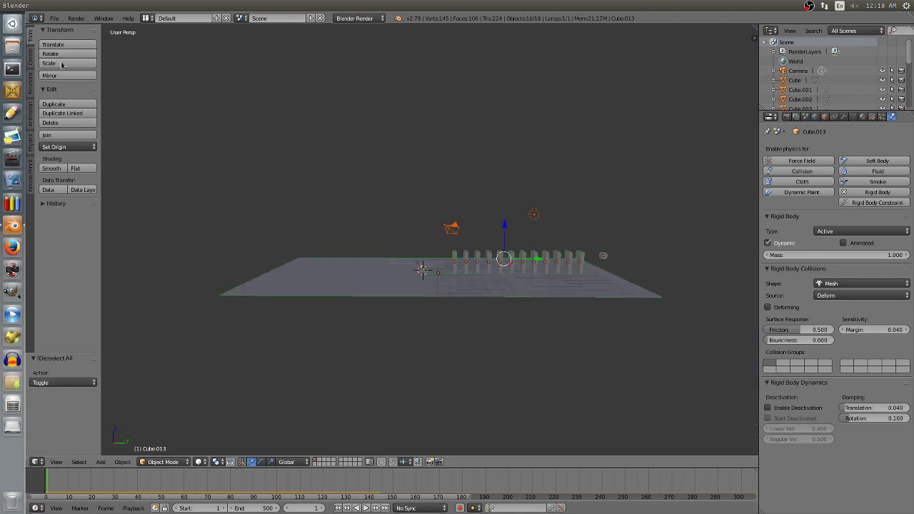
key(s)
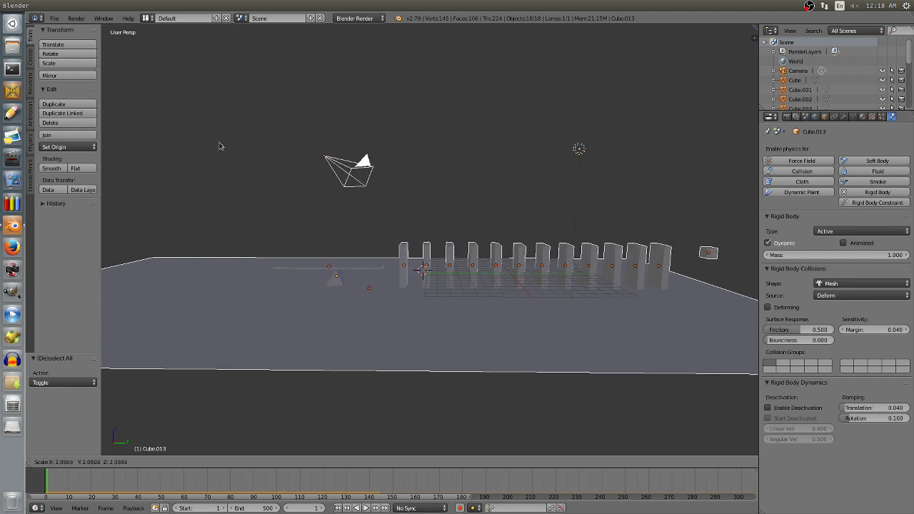
click(206, 148)
key(a)
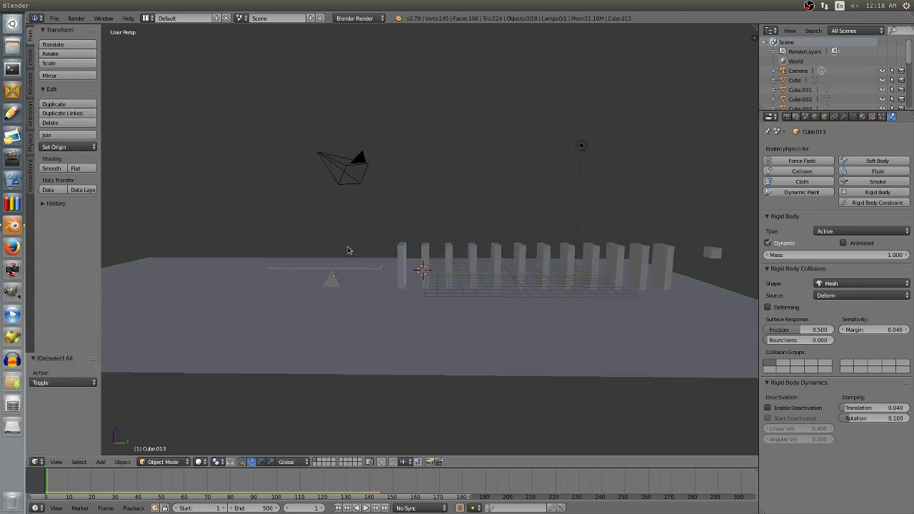
Replay the scaled-up domino simulation from the start, view the toppling slabs and seesaw, and return to the first frame
click(338, 507)
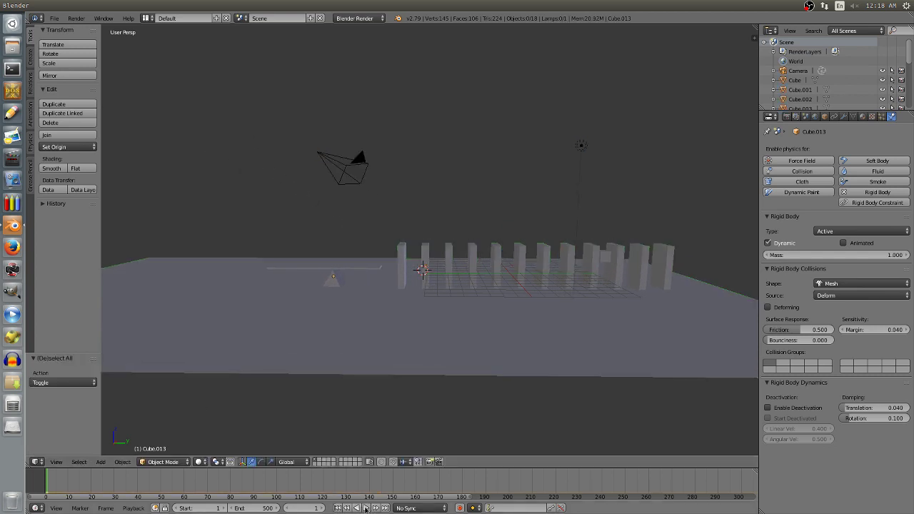
click(365, 507)
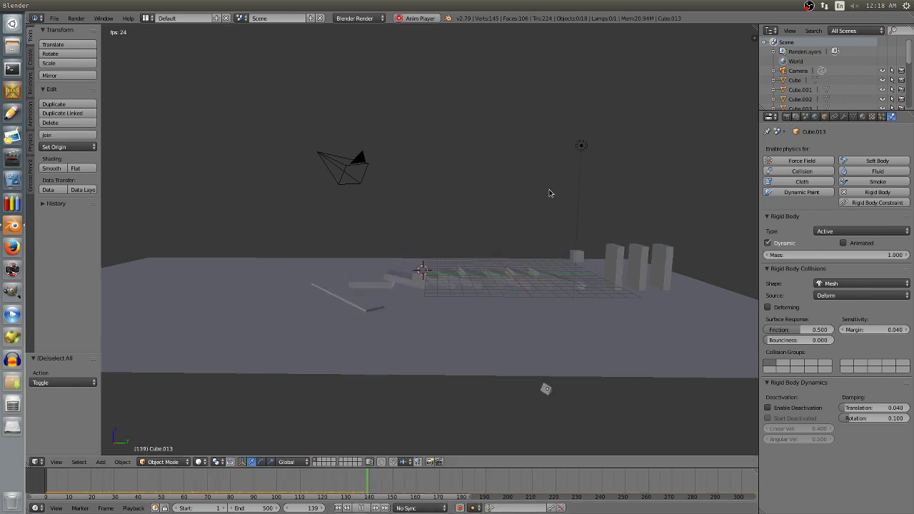
key(shift+Left)
key(a)
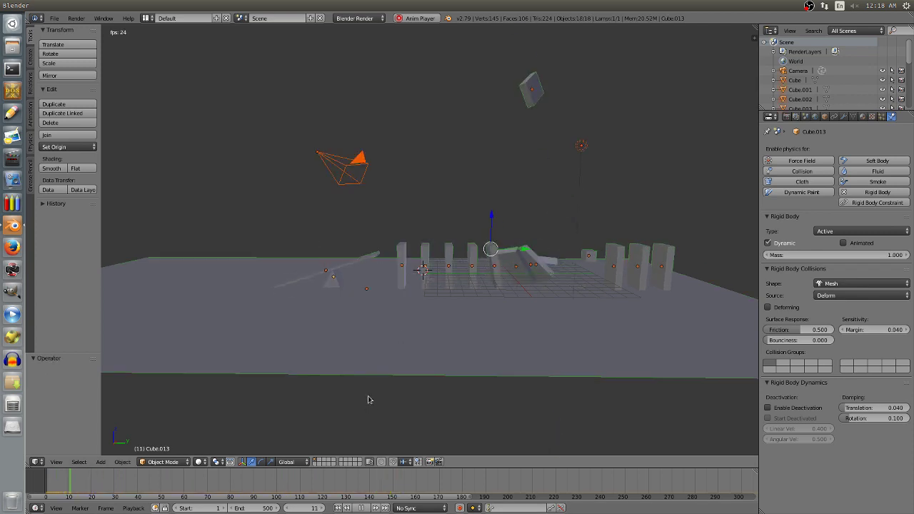
scroll(368, 399, down, 5)
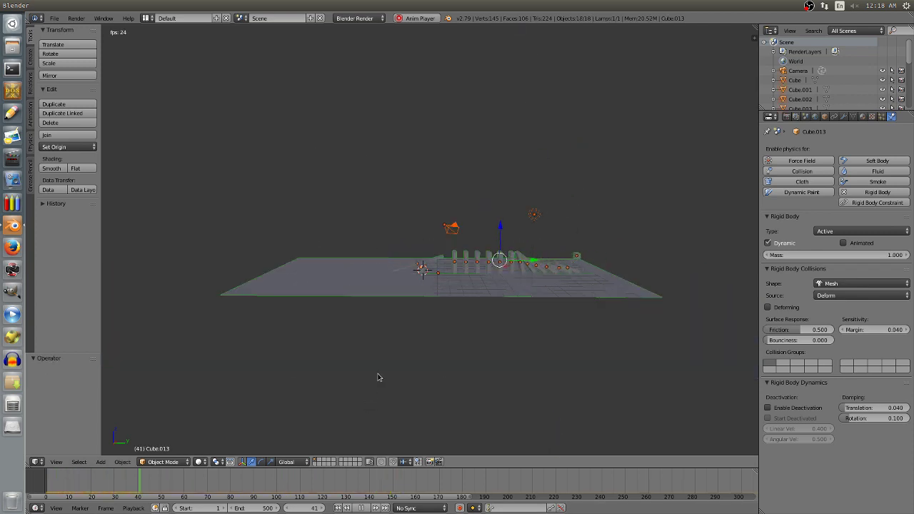
scroll(427, 284, up, 5)
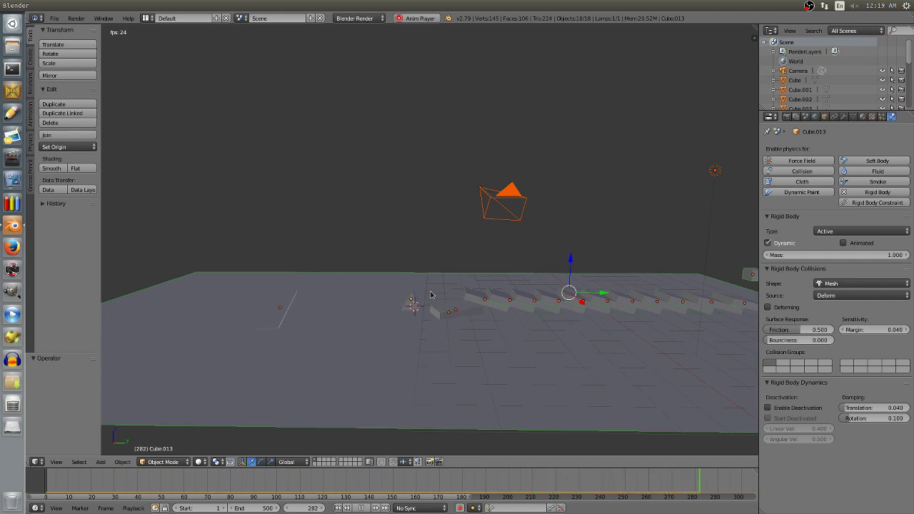
click(361, 509)
click(338, 508)
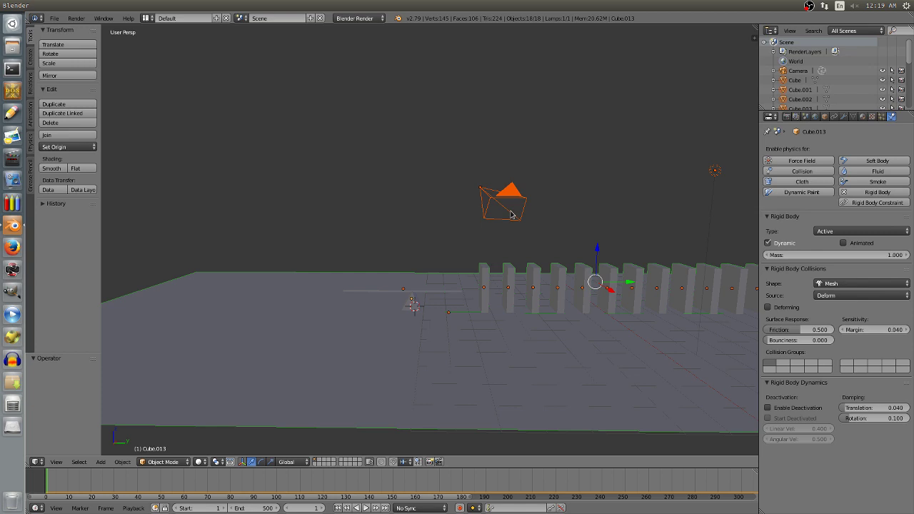
Add a new material to the ground plane and switch the render engine to Cycles Render
scroll(502, 250, down, 3)
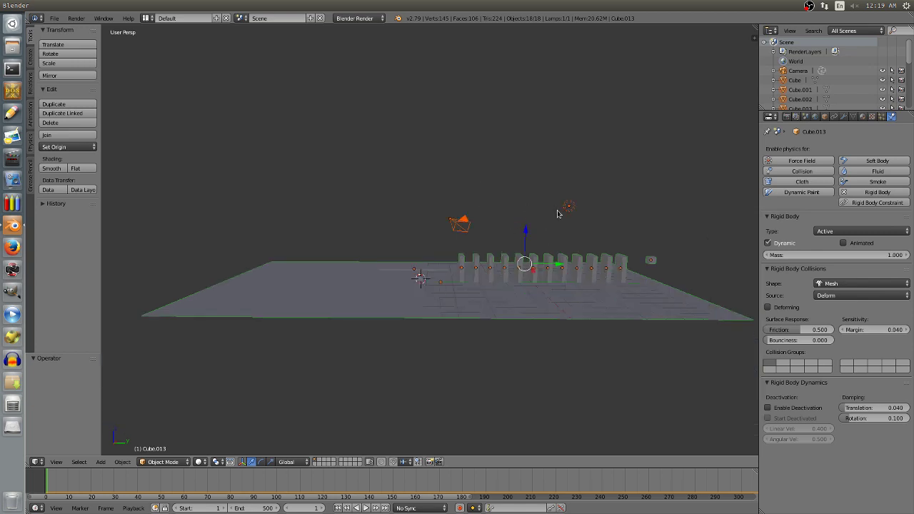
key(a)
right_click(612, 278)
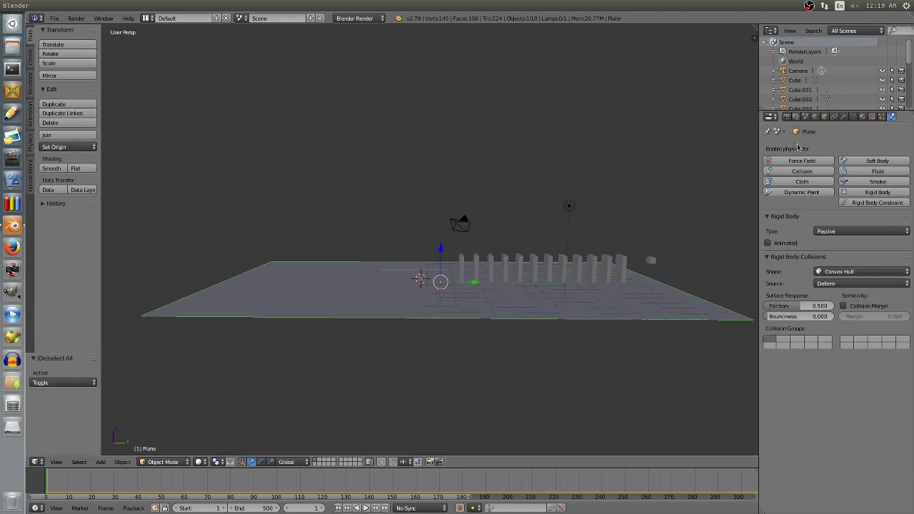
click(861, 117)
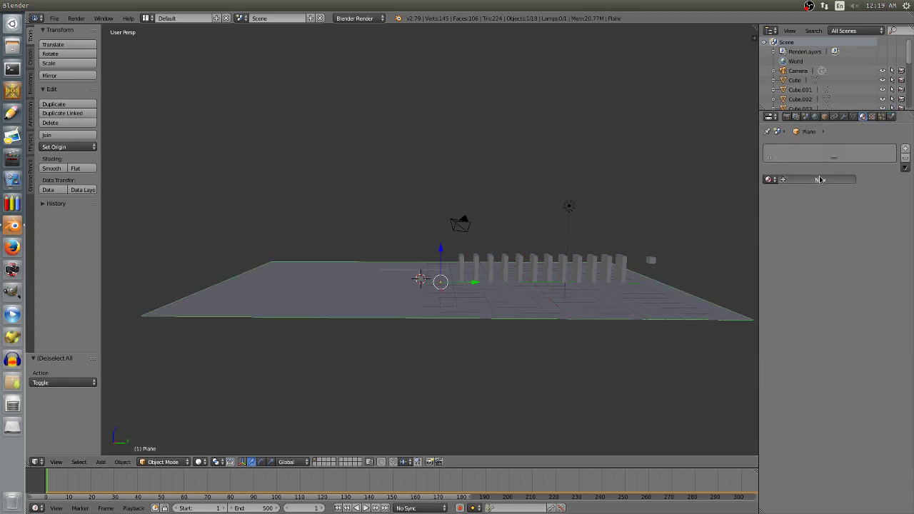
click(821, 179)
click(359, 18)
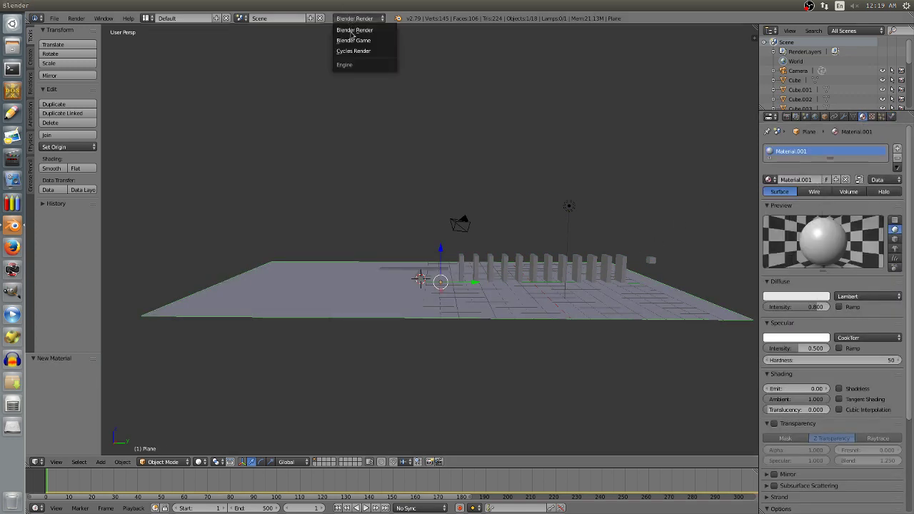
click(353, 49)
Enable nodes for the ground plane's material and set its Diffuse BSDF colour to dark grey, RGB 0.260
click(802, 231)
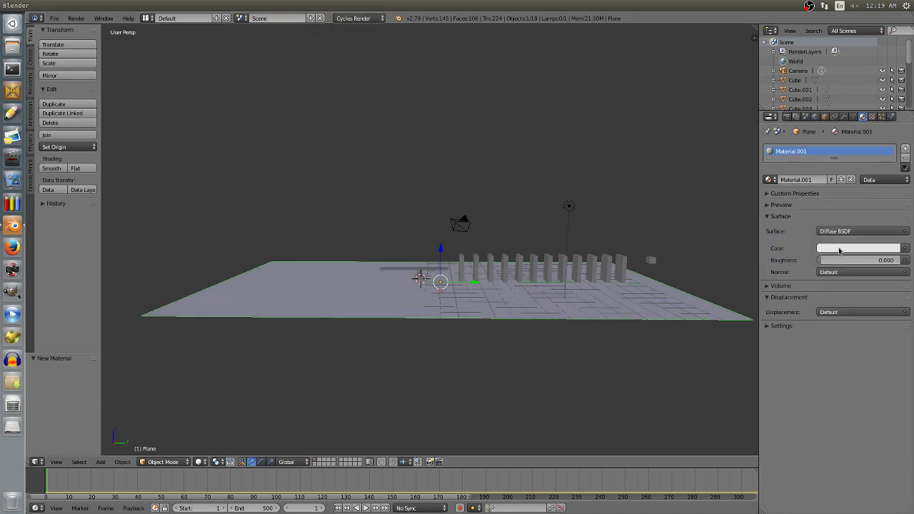
click(839, 249)
drag(891, 128, 892, 143)
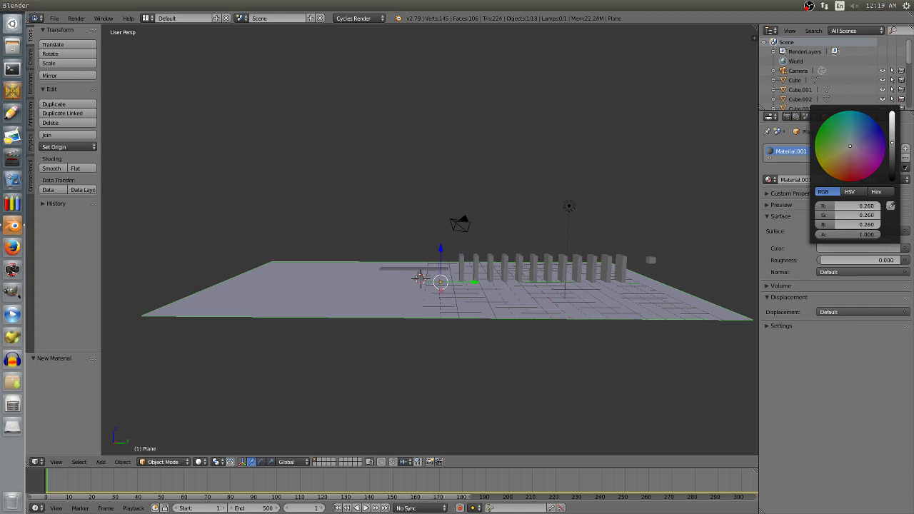
Set the world colour to pure white, RGB 1.000, and enable nodes for the world surface
click(814, 117)
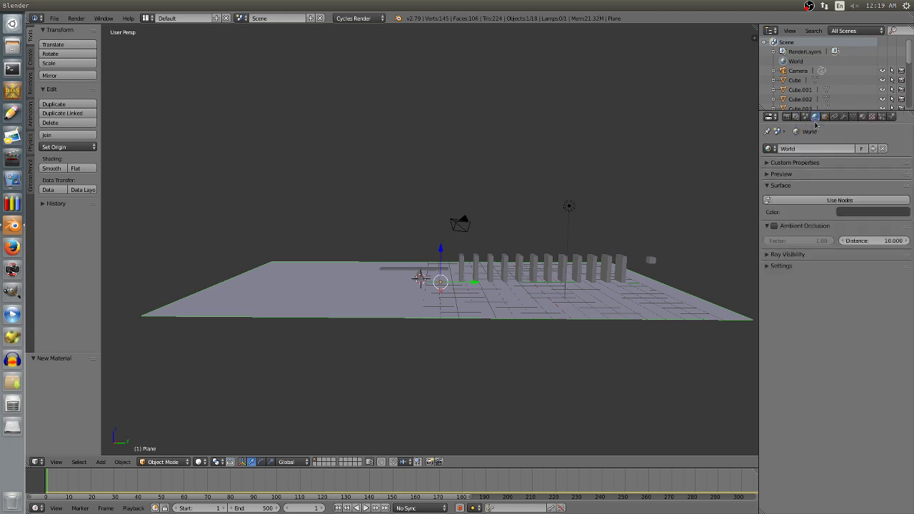
click(855, 215)
drag(901, 138, 902, 86)
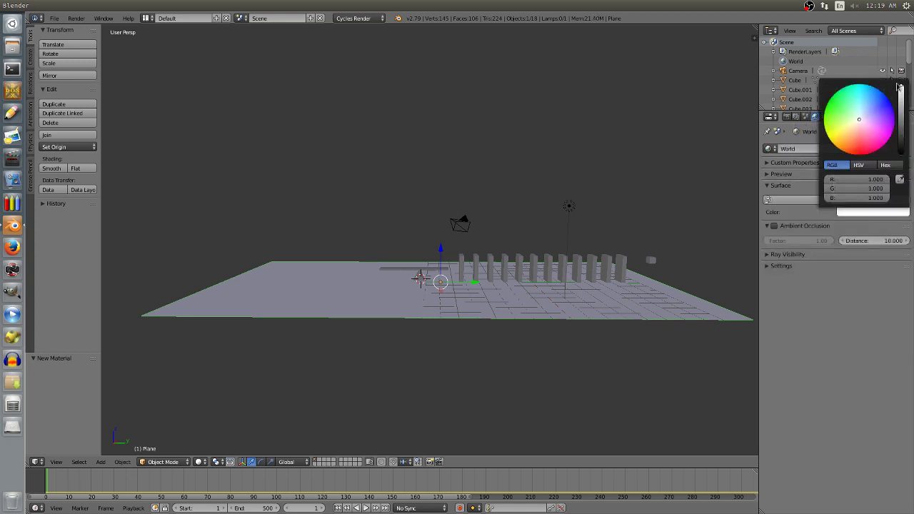
scroll(422, 275, up, 4)
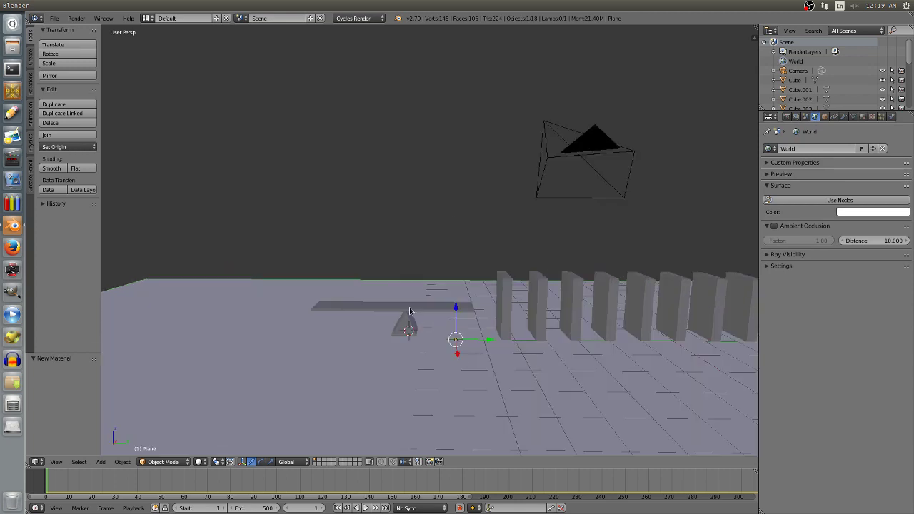
right_click(398, 365)
click(799, 202)
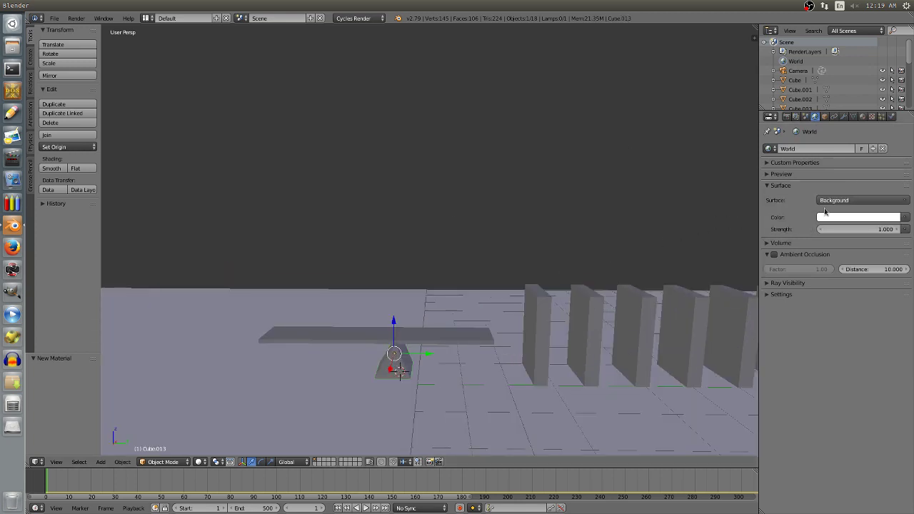
click(832, 202)
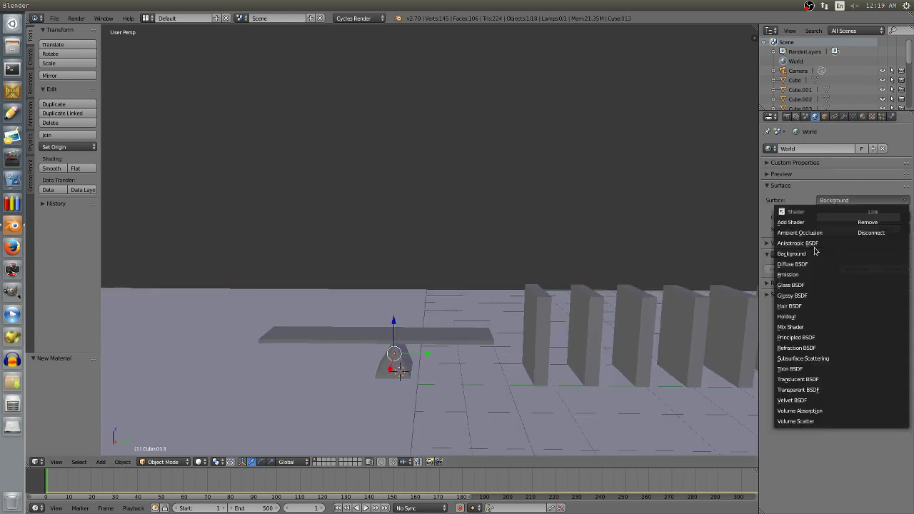
Add a new material to the seesaw's wedge with a Glass BSDF surface
click(863, 117)
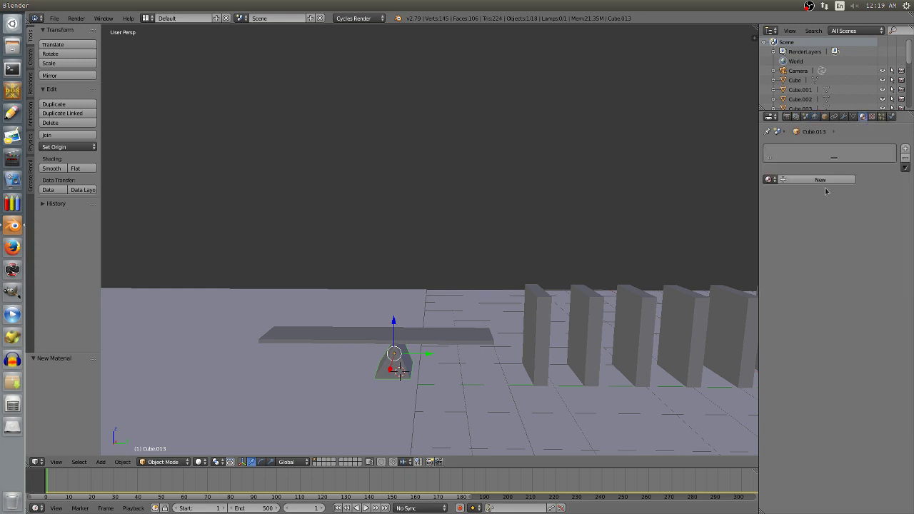
click(826, 180)
click(843, 232)
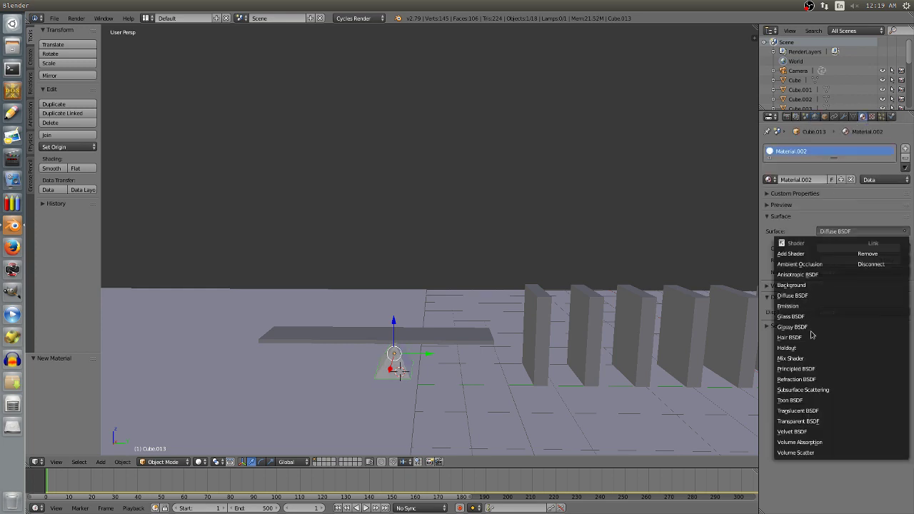
click(805, 316)
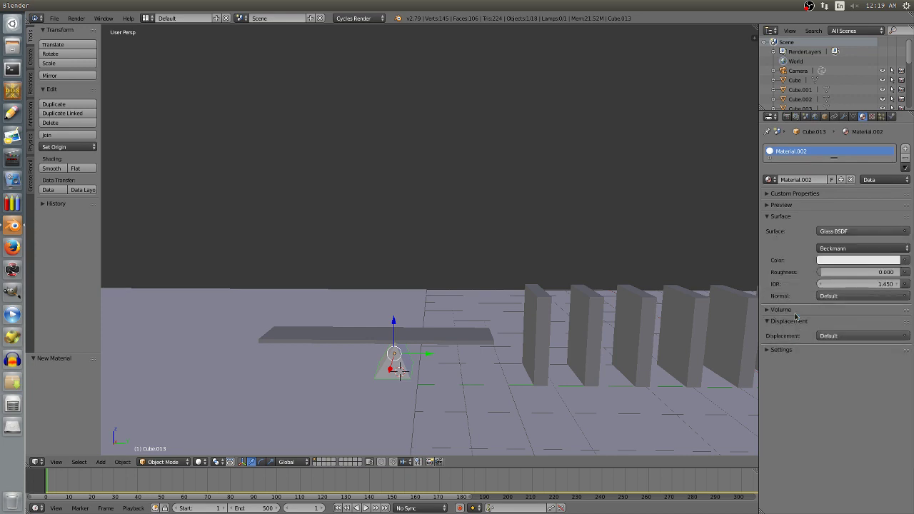
Set the wedge's glass colour to light pink and its roughness to 0.144, and show the material preview
click(829, 261)
click(849, 165)
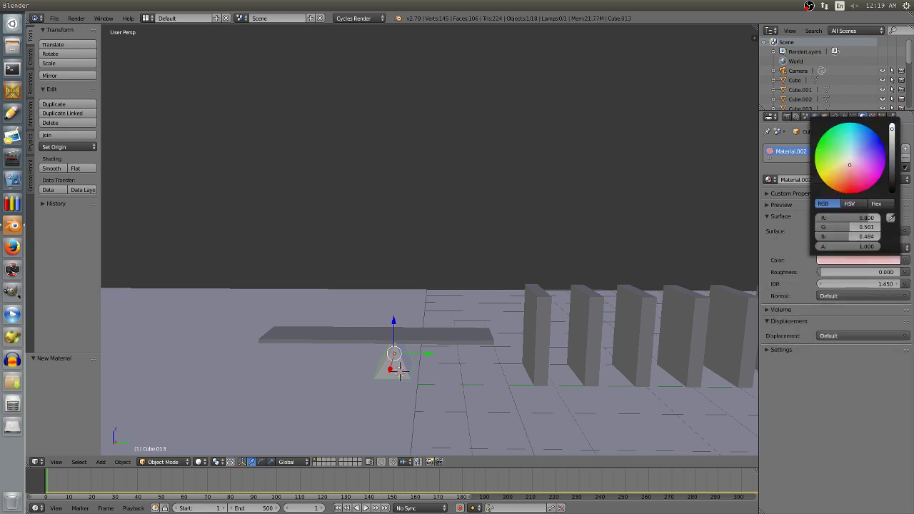
drag(822, 272, 834, 272)
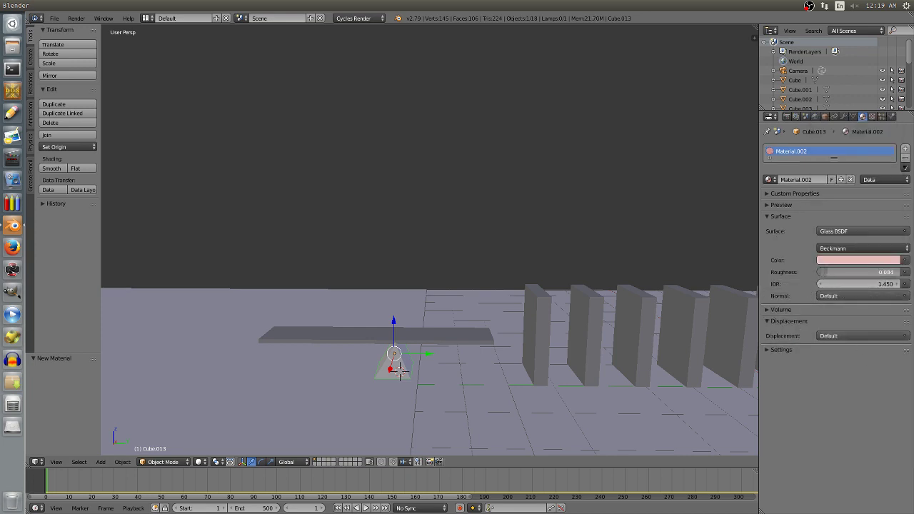
click(771, 205)
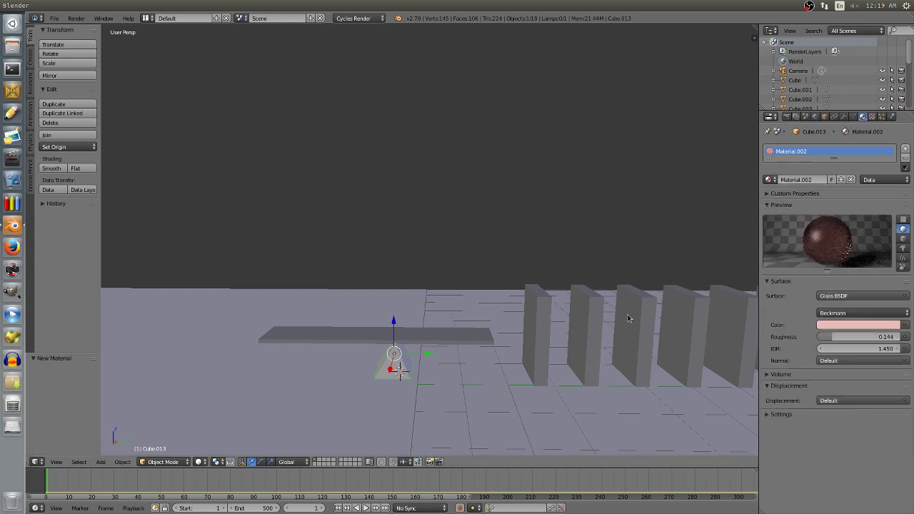
Add a new material to the seesaw's plank with a Glossy BSDF surface
click(819, 179)
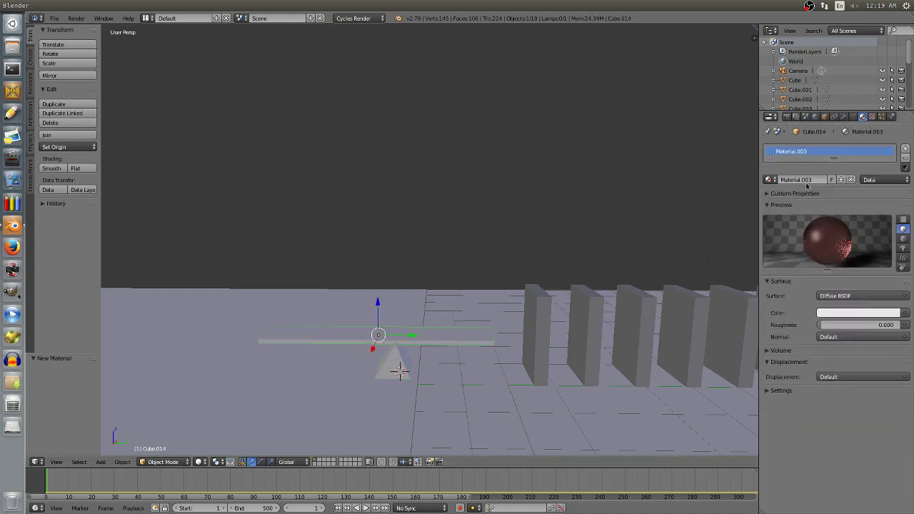
click(842, 296)
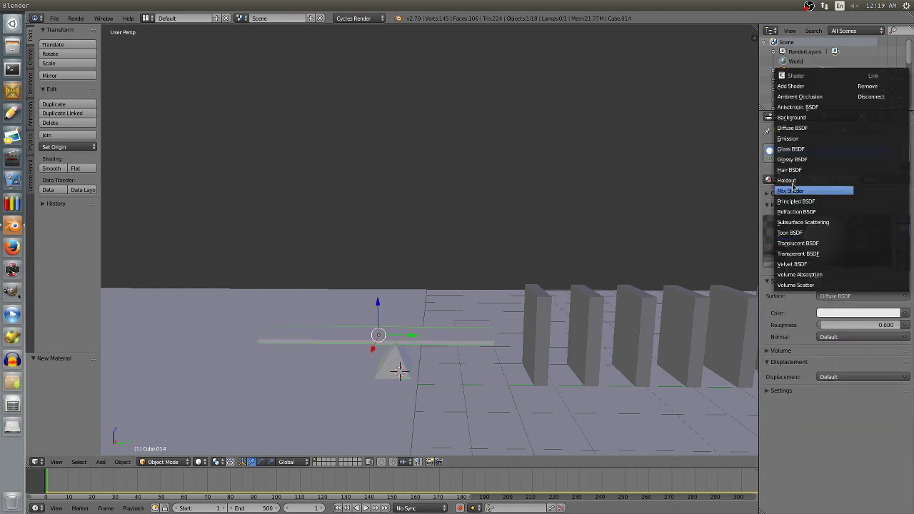
click(803, 158)
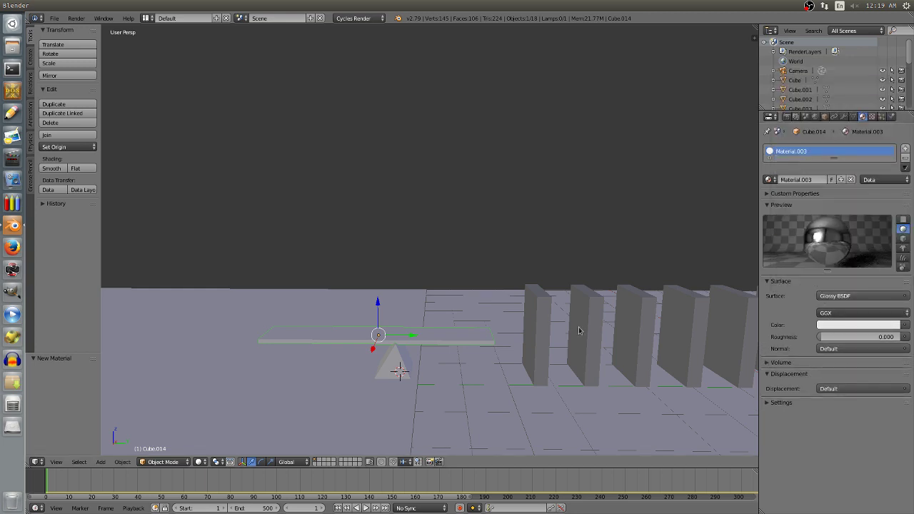
Give the slab nearest the seesaw a new Diffuse BSDF material coloured light yellow
scroll(347, 206, down, 7)
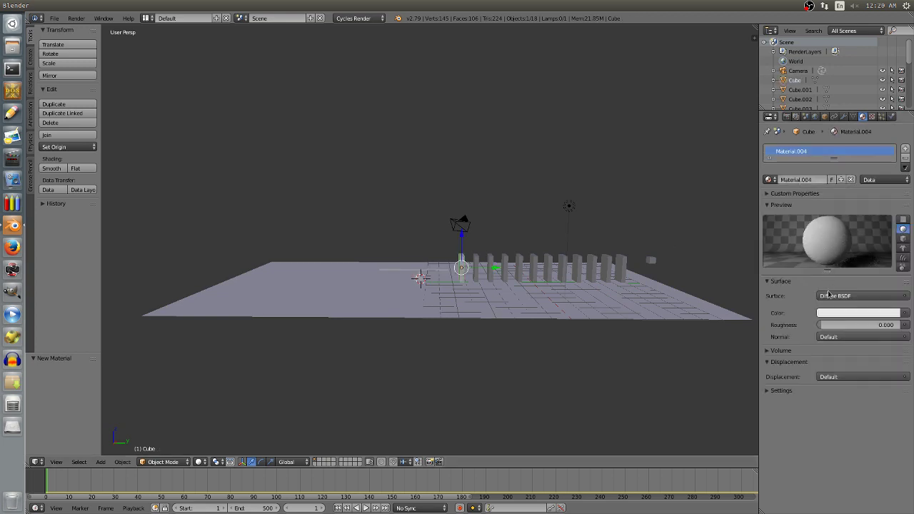
click(831, 295)
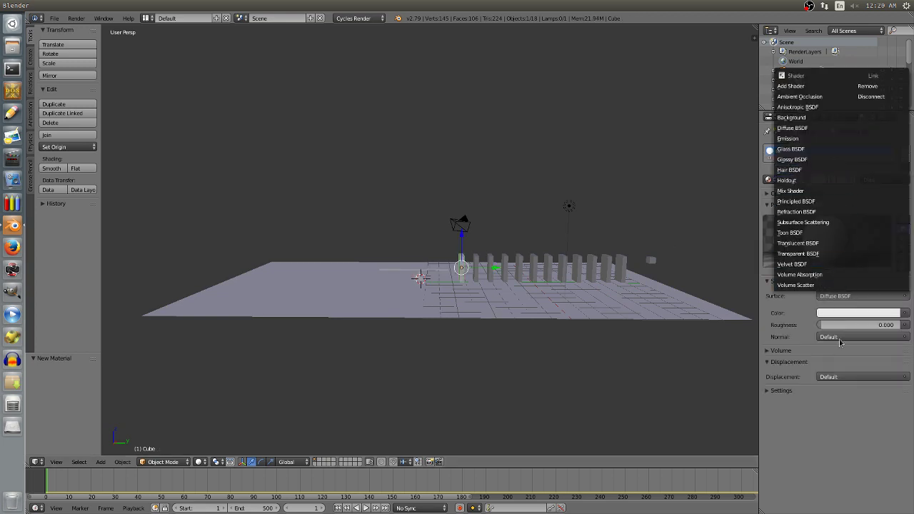
click(849, 312)
click(840, 226)
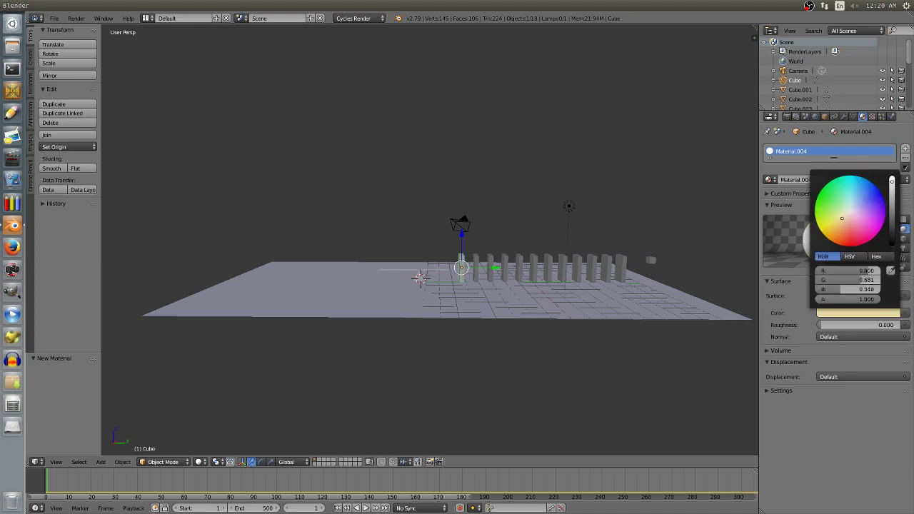
Give the second slab from the seesaw a new Diffuse BSDF material coloured green
right_click(477, 274)
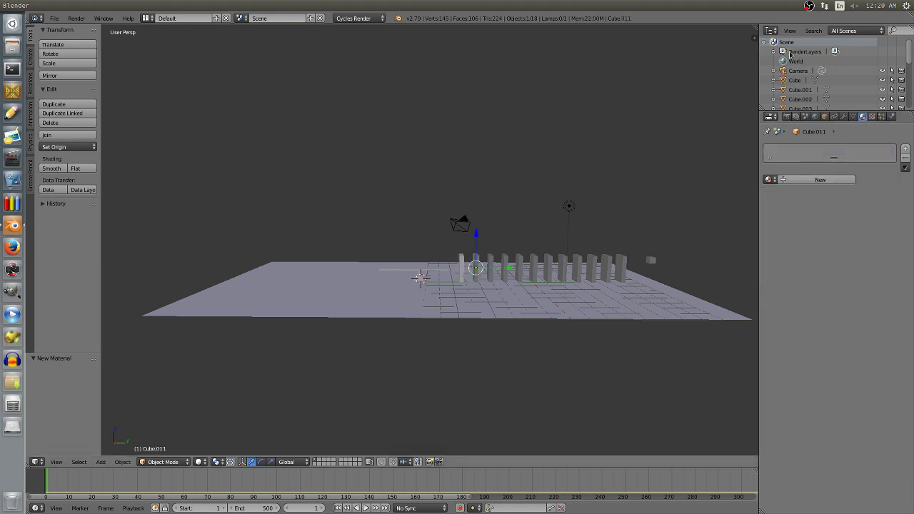
click(816, 180)
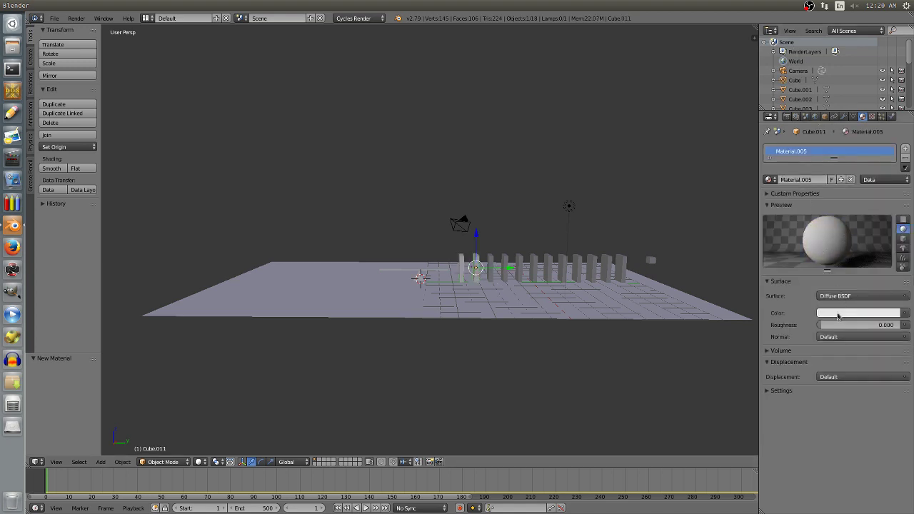
click(839, 314)
click(820, 218)
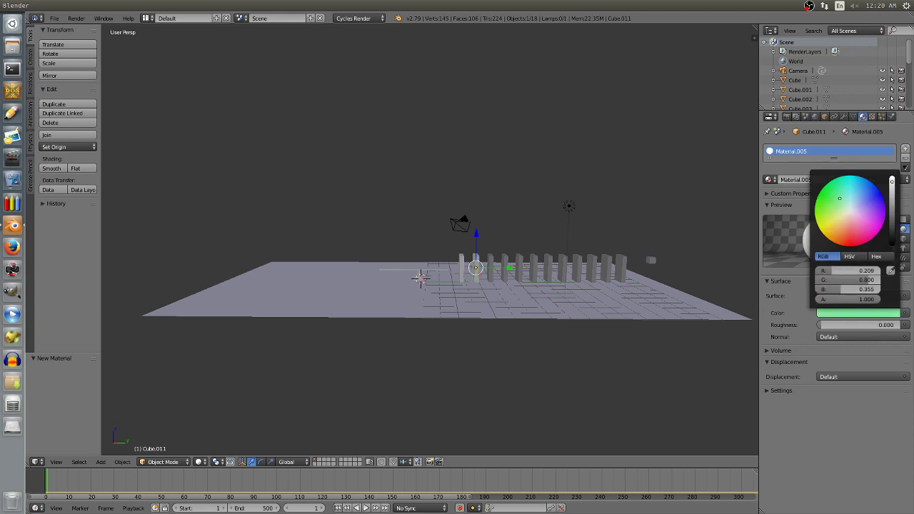
Give the third slab from the seesaw a new Diffuse BSDF material coloured pale green
right_click(489, 273)
click(816, 179)
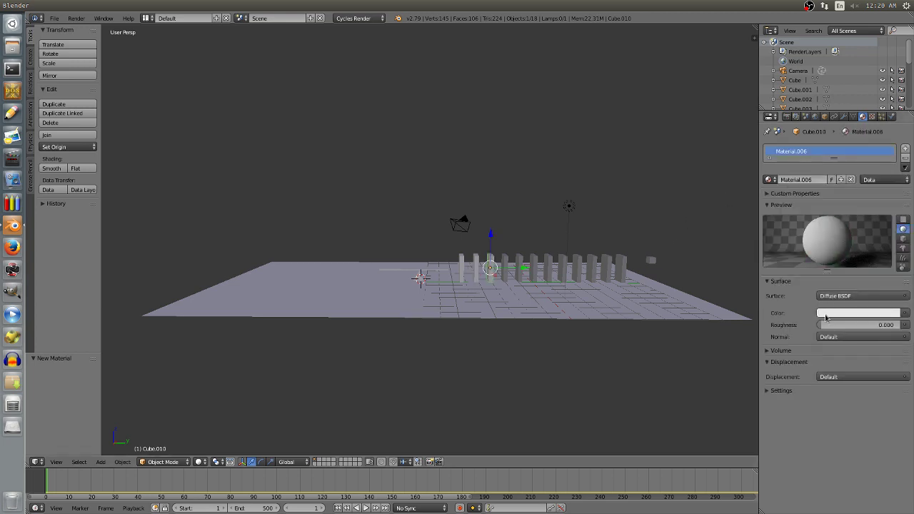
click(825, 314)
click(849, 216)
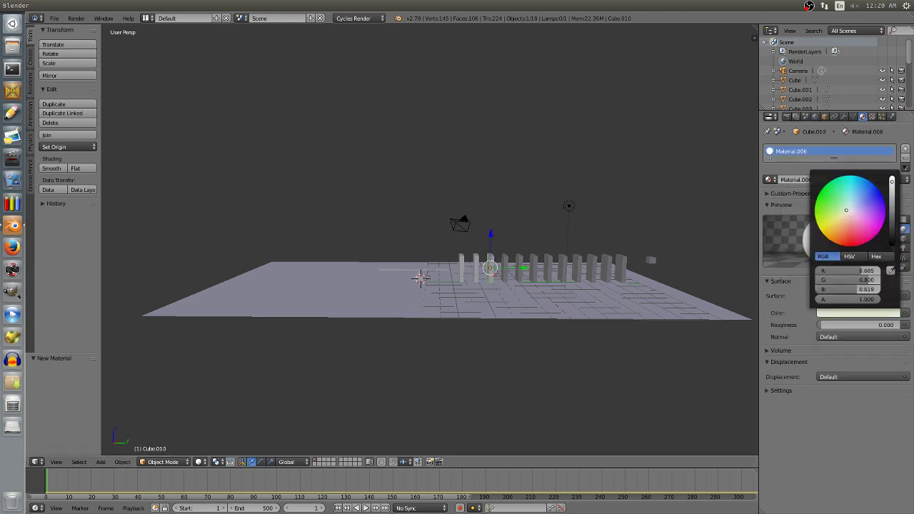
Give the fourth slab from the seesaw a new Diffuse BSDF material coloured pink
right_click(502, 272)
click(816, 180)
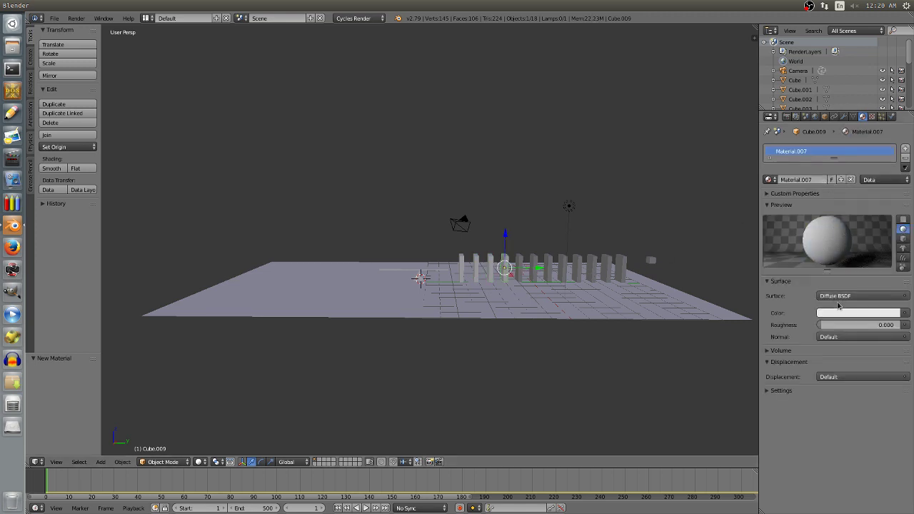
click(836, 313)
click(858, 207)
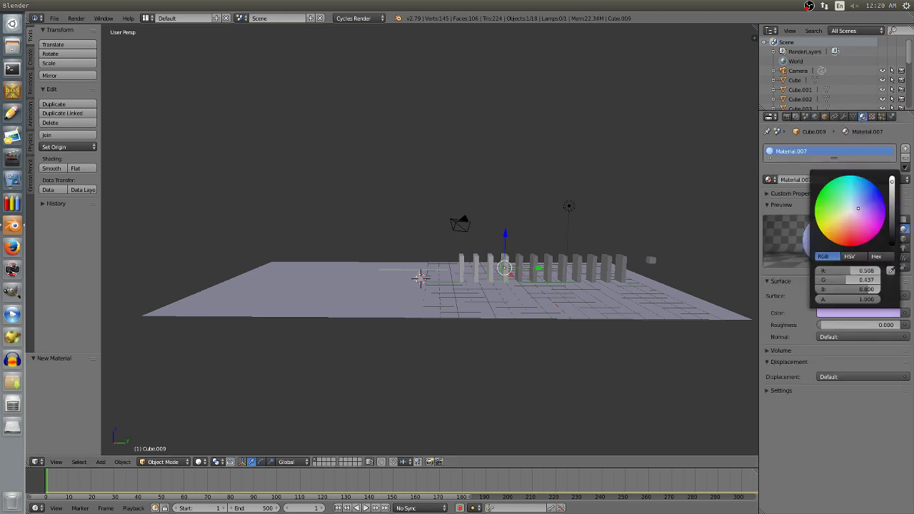
Give the fifth slab from the seesaw a new Diffuse BSDF material coloured green
right_click(524, 266)
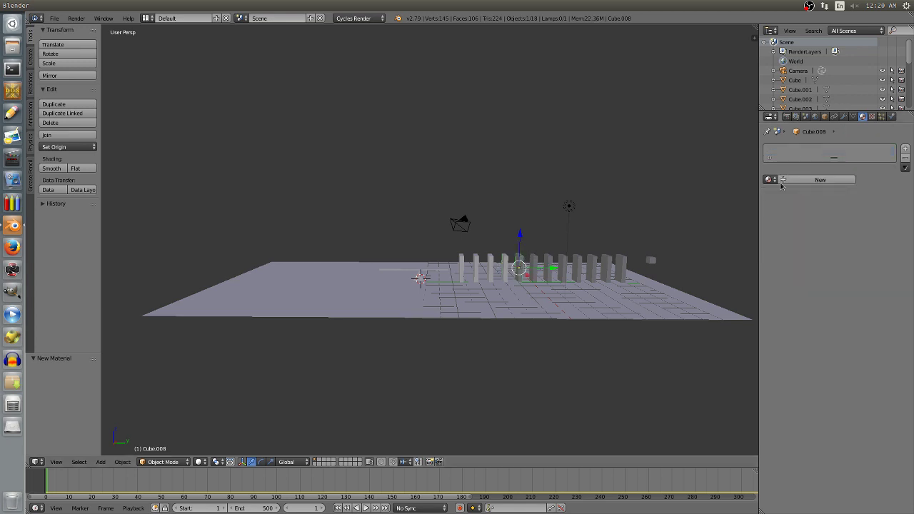
click(800, 179)
click(830, 312)
click(842, 227)
Give the sixth slab from the seesaw a new Diffuse BSDF material coloured lavender
right_click(621, 251)
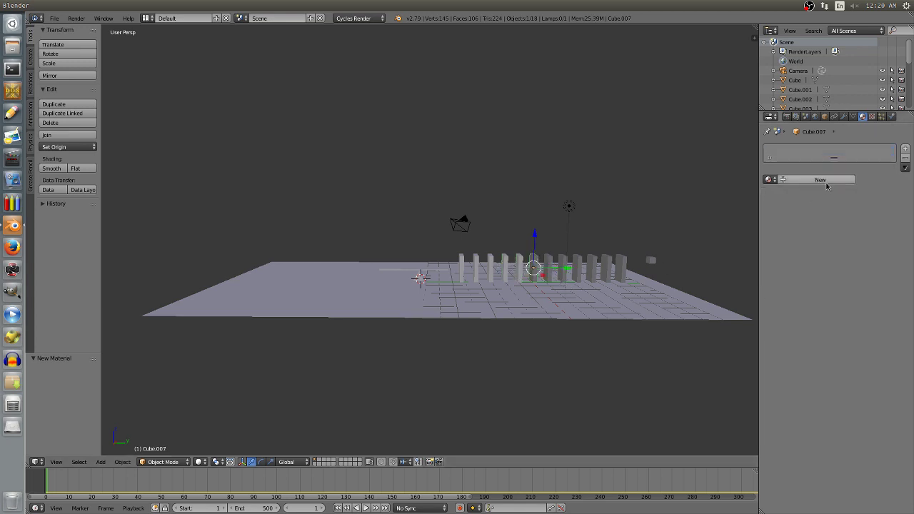
click(796, 179)
click(829, 312)
drag(844, 223, 835, 230)
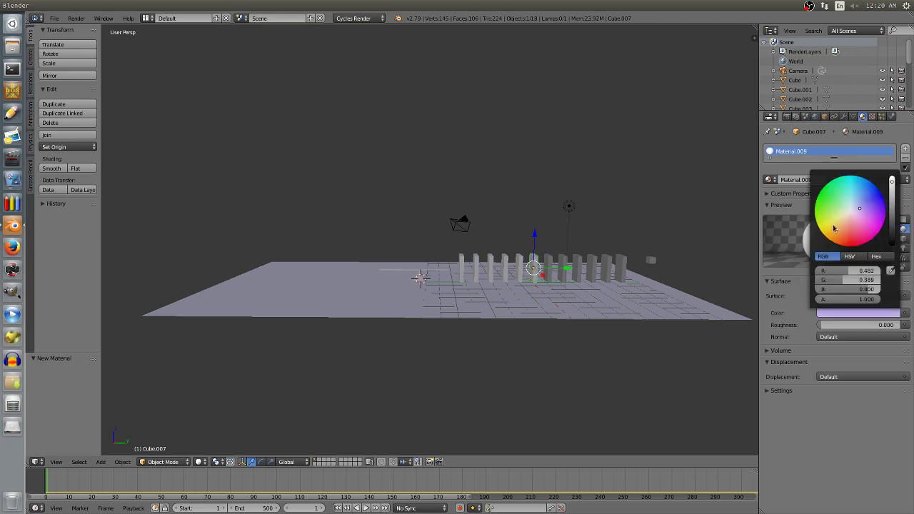
Give the seventh slab from the seesaw a new material with a yellow Glossy BSDF surface
right_click(550, 264)
click(796, 180)
click(838, 297)
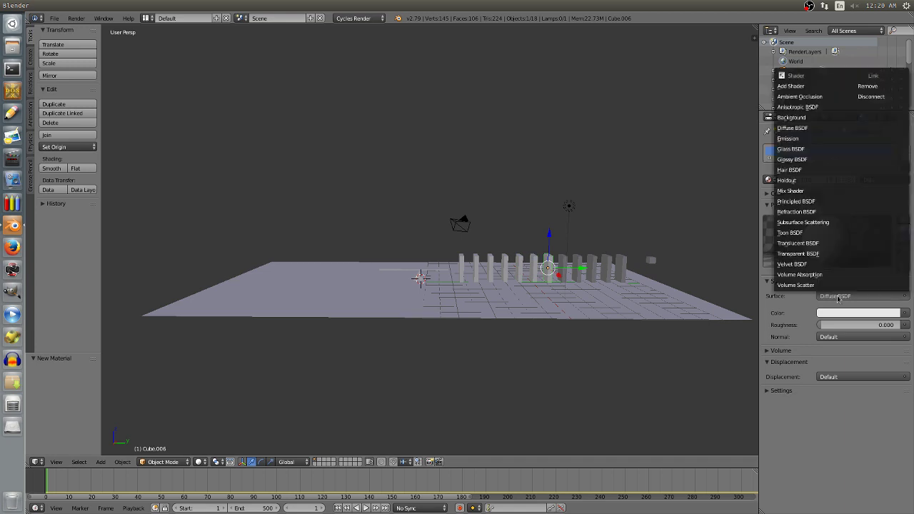
click(813, 159)
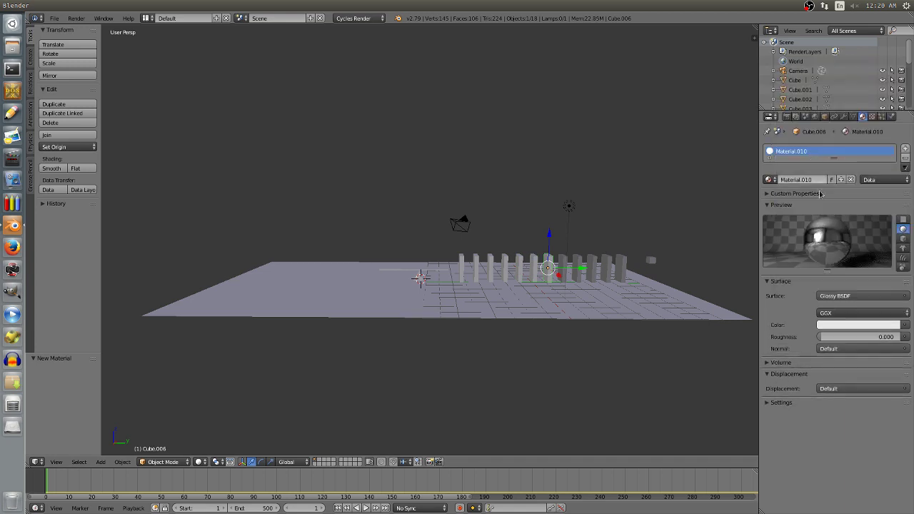
click(835, 328)
click(838, 229)
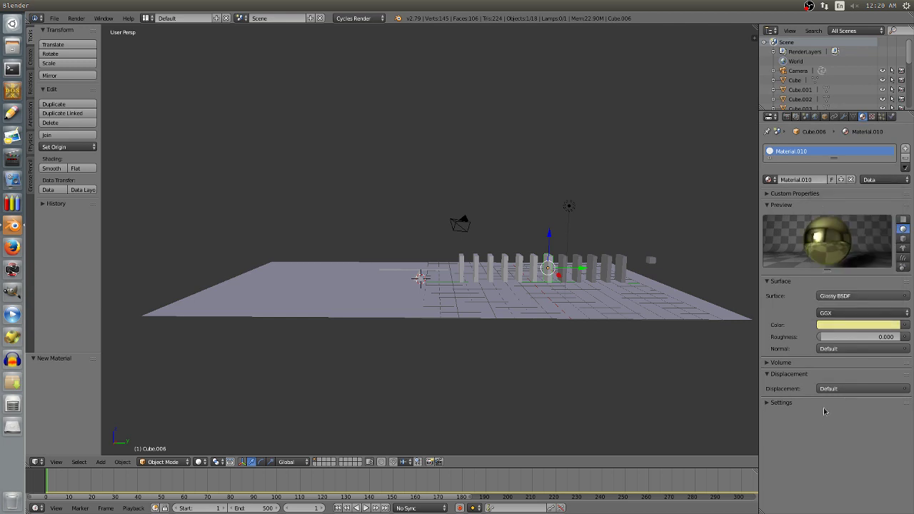
Give the eighth slab from the seesaw a new Diffuse BSDF material coloured light purple
right_click(571, 265)
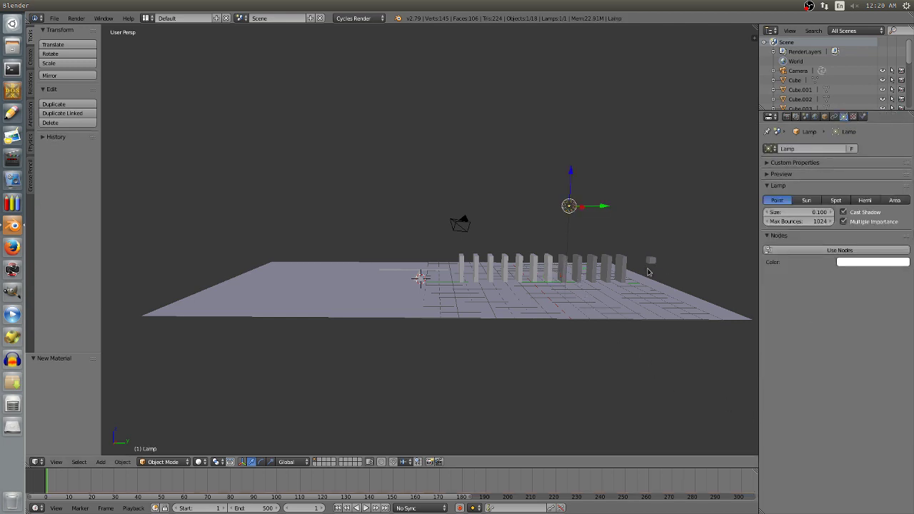
right_click(567, 270)
click(799, 180)
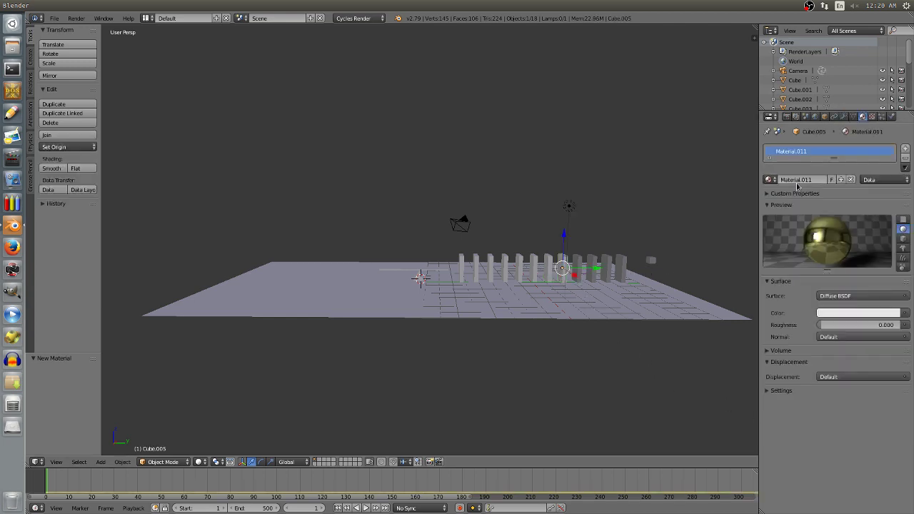
click(846, 310)
click(842, 237)
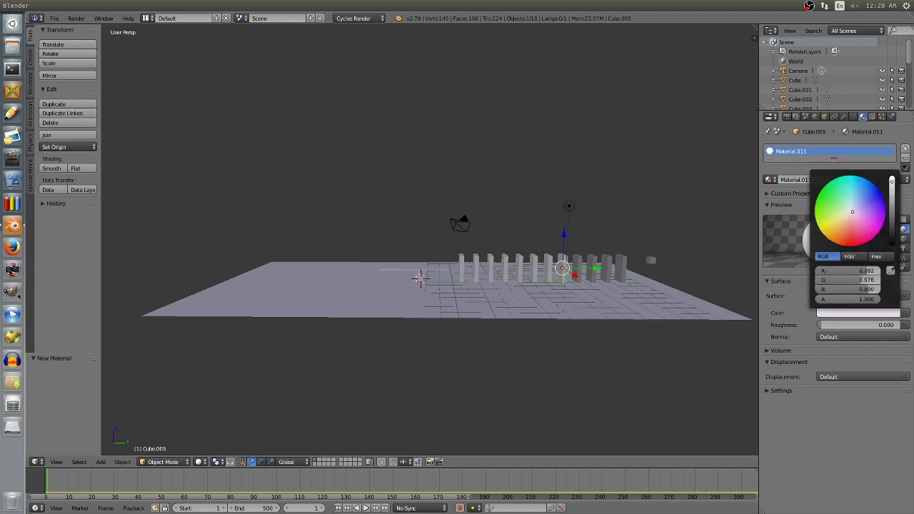
click(835, 296)
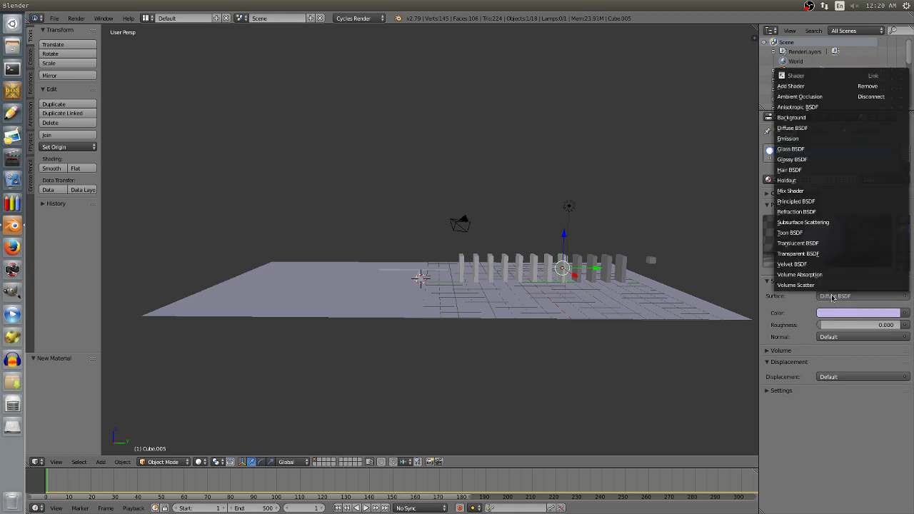
Give the ninth slab from the seesaw a new material with a Glass BSDF surface
right_click(584, 268)
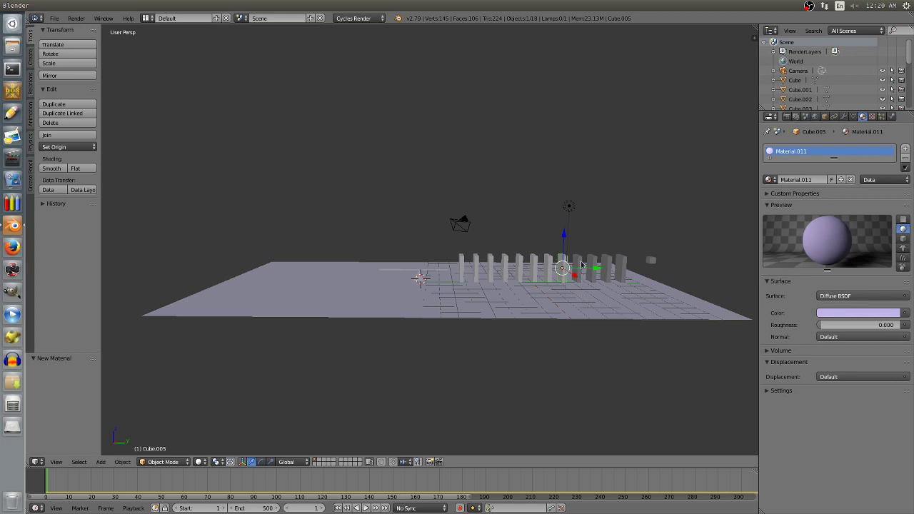
click(819, 181)
click(825, 296)
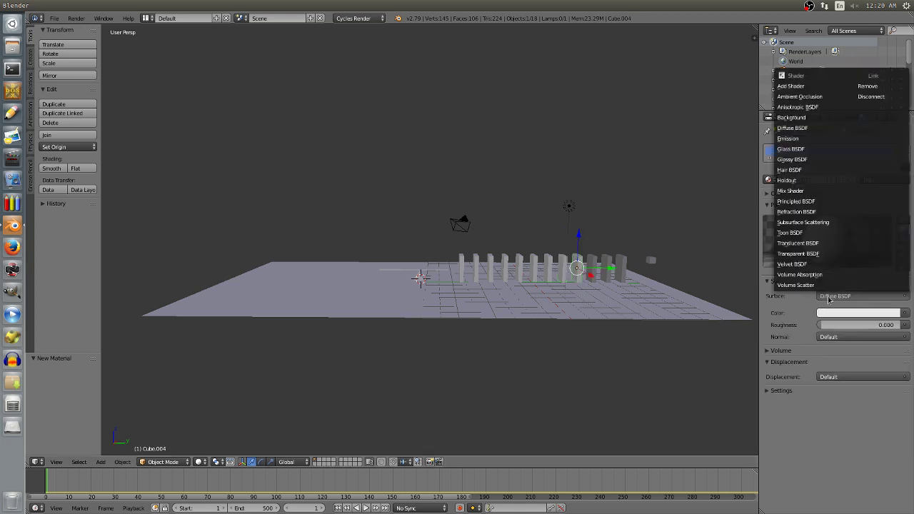
click(797, 150)
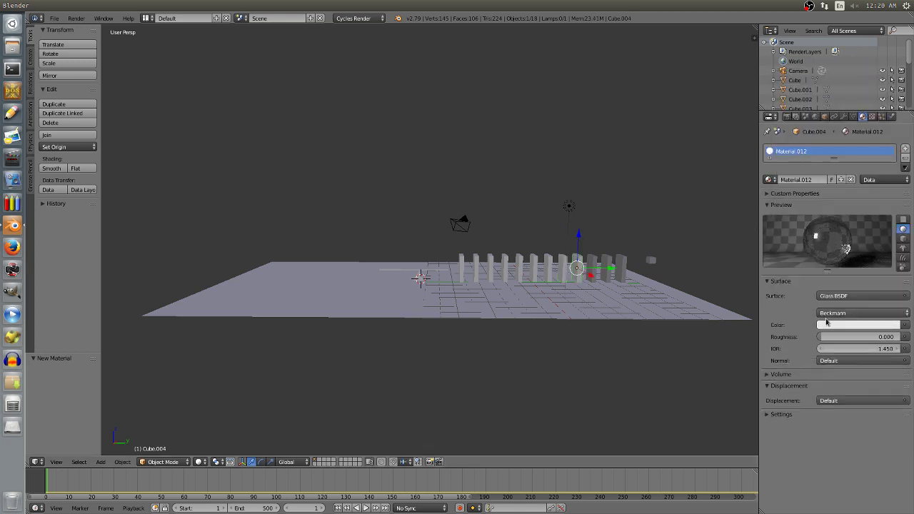
Give the tenth slab from the seesaw a new Diffuse BSDF material coloured bright yellow
right_click(609, 266)
click(822, 180)
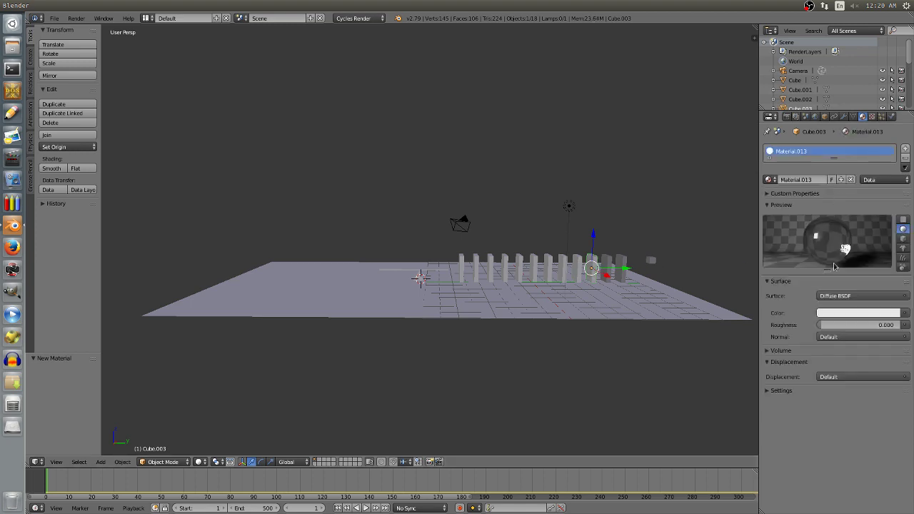
click(838, 312)
drag(848, 217, 821, 227)
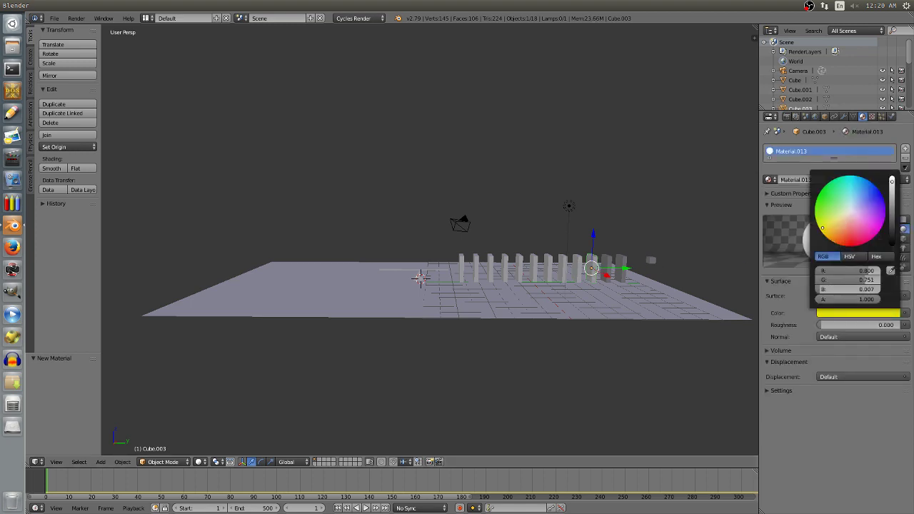
Give the eleventh slab a new Glossy BSDF material with roughness 0.108, and the twelfth slab a new default Diffuse BSDF material
right_click(609, 264)
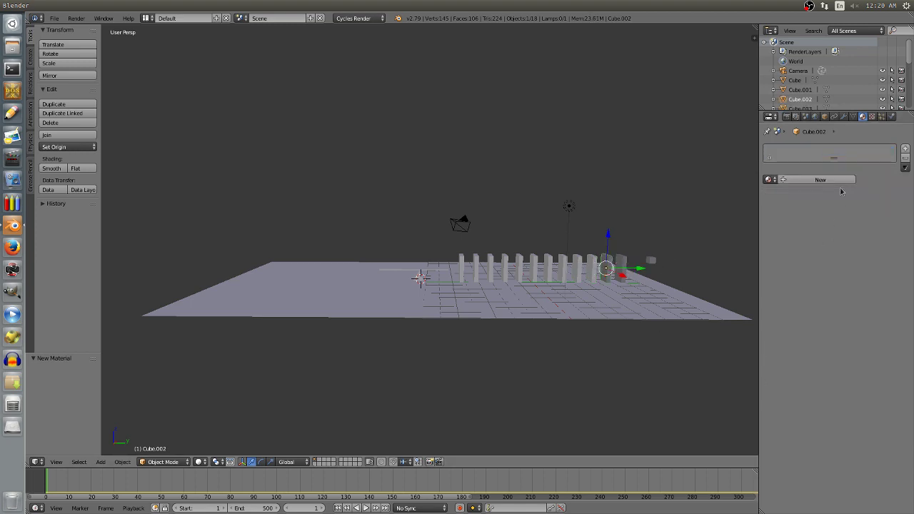
click(821, 180)
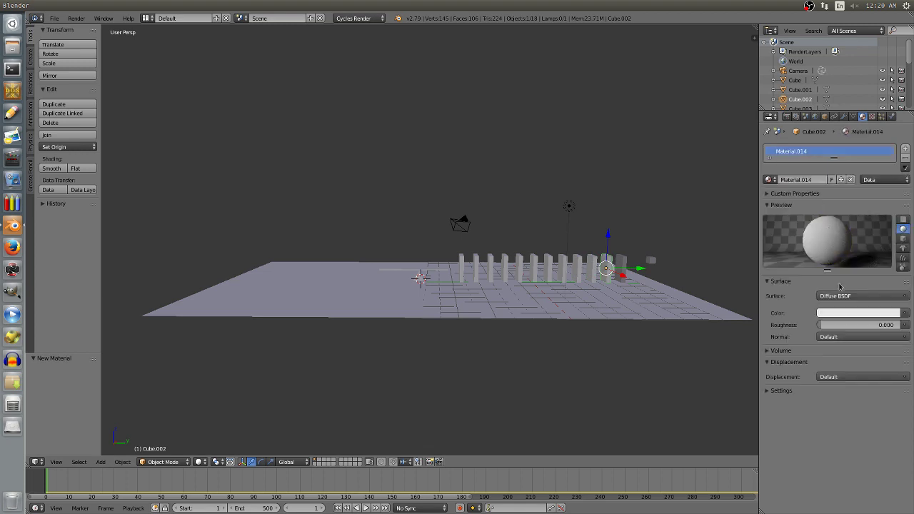
click(839, 293)
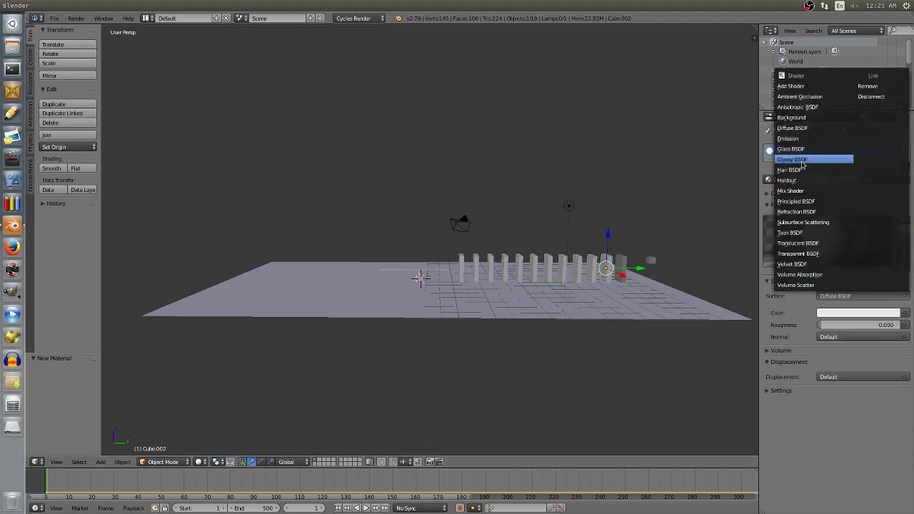
click(802, 159)
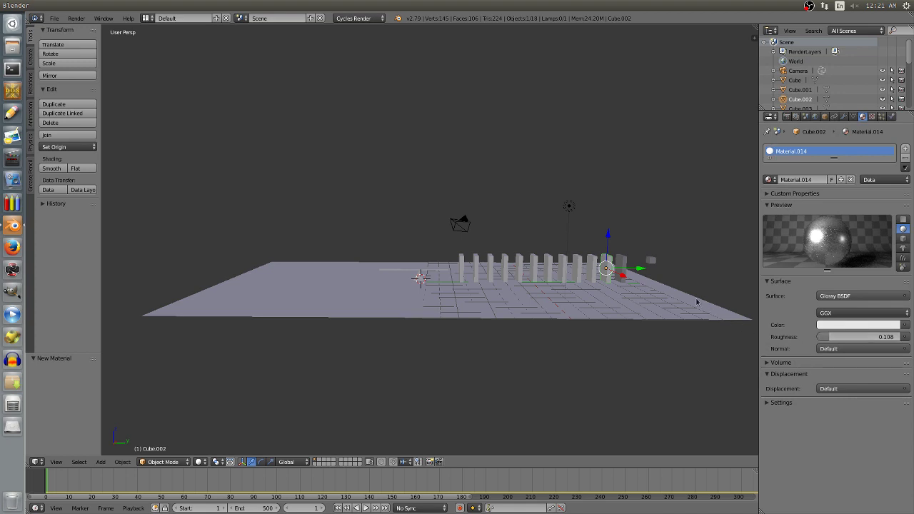
right_click(626, 262)
click(821, 179)
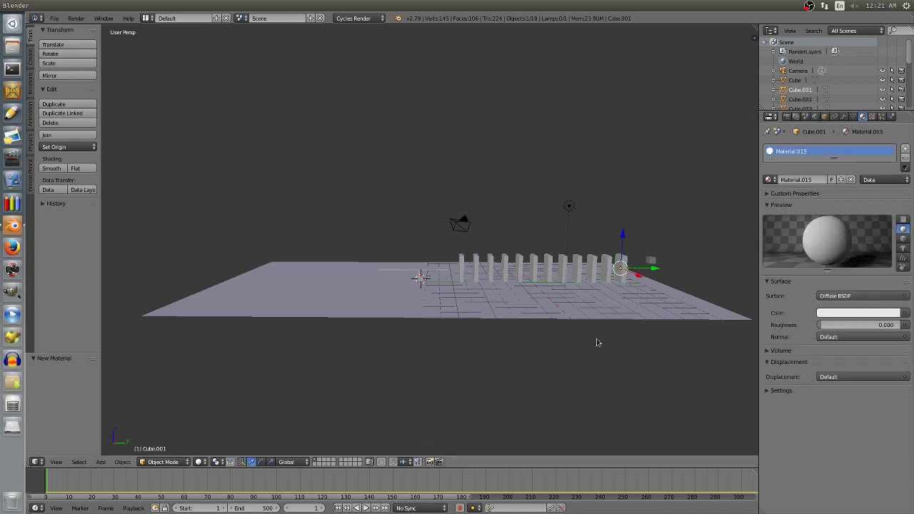
Play the domino simulation to check its motion and return to frame 1
click(364, 507)
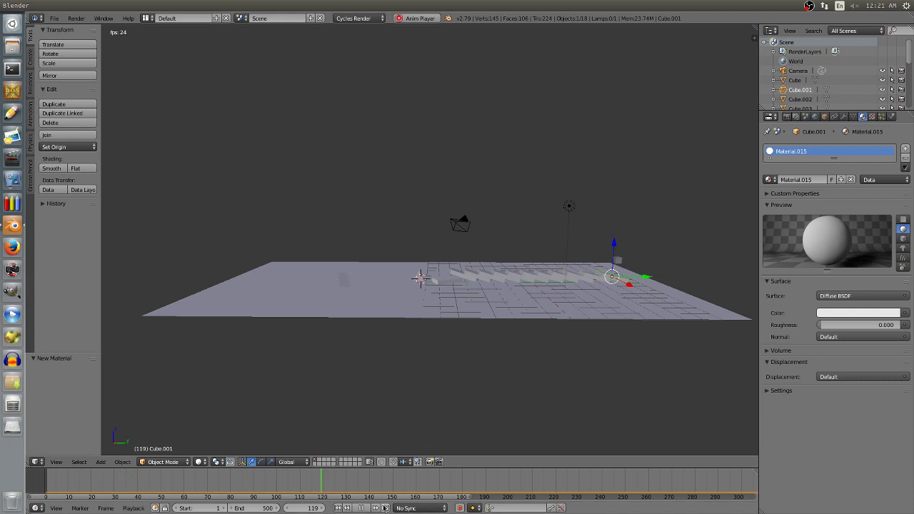
click(362, 507)
click(338, 508)
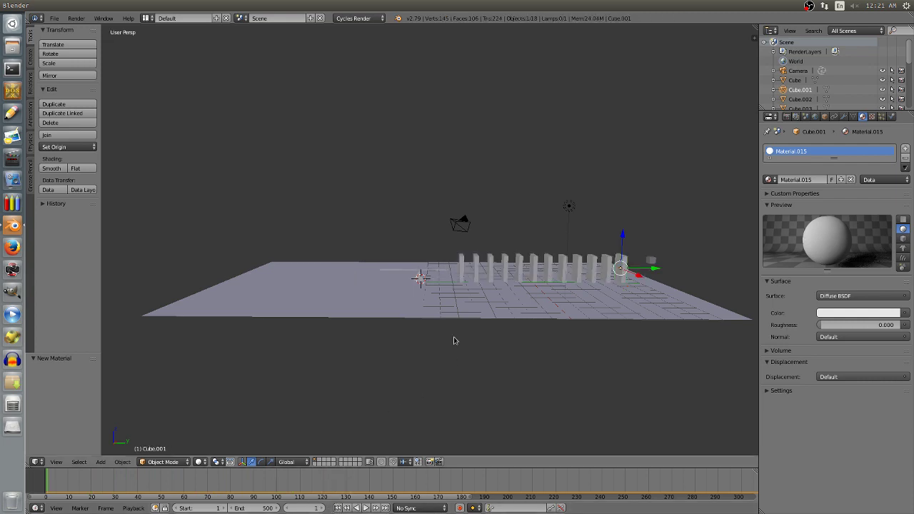
Look through the scene camera and enable Lock Camera to View
click(57, 462)
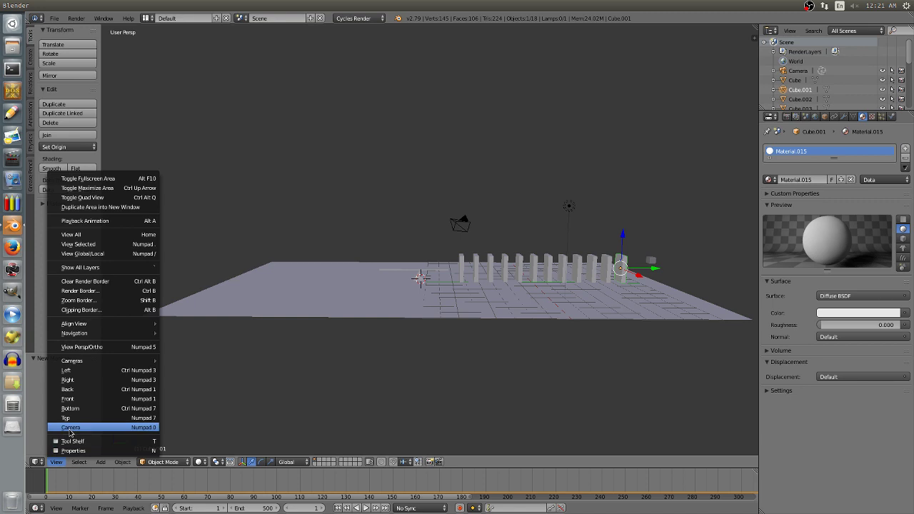
click(70, 427)
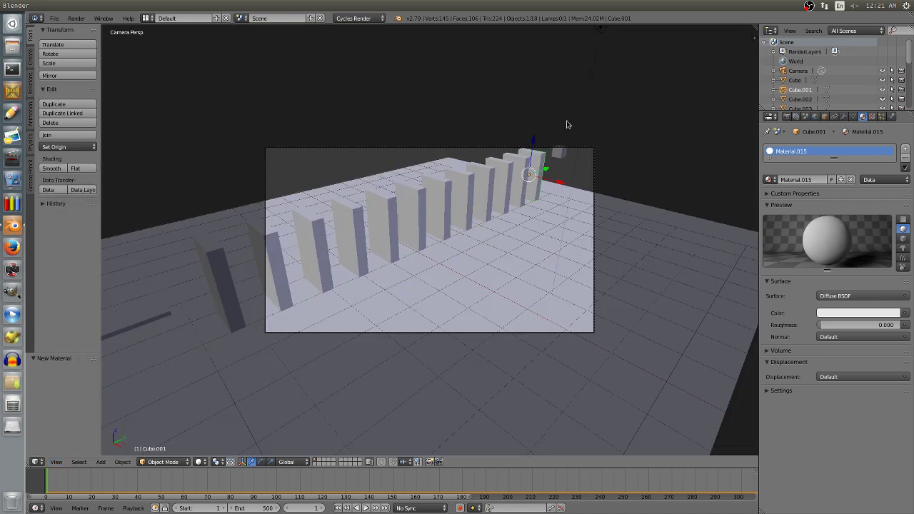
click(757, 38)
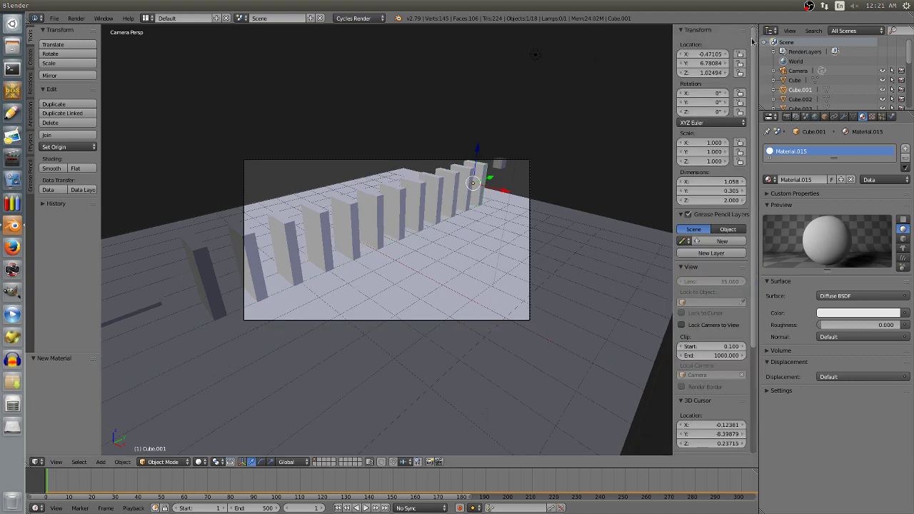
click(682, 325)
Pull back and turn the camera to frame the seesaw and all slabs, and preview the scene with Rendered viewport shading
scroll(360, 251, down, 5)
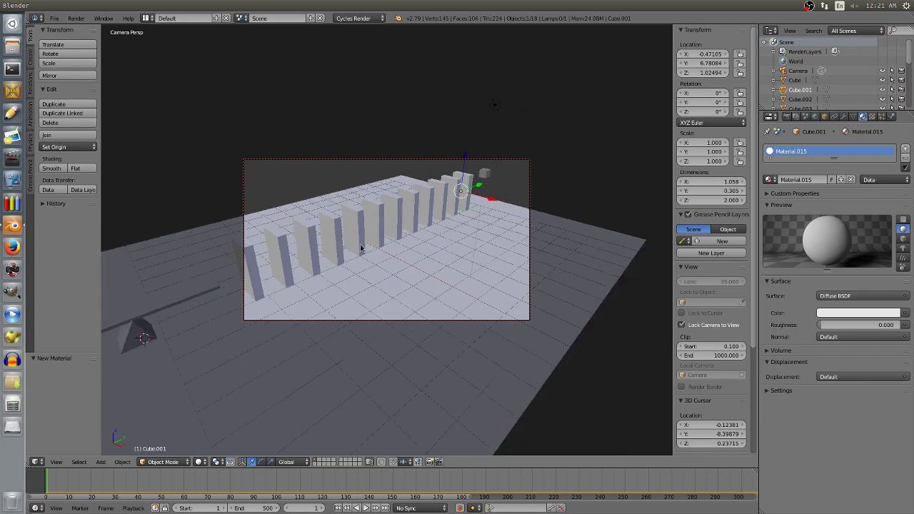
middle_drag(371, 258, 428, 234)
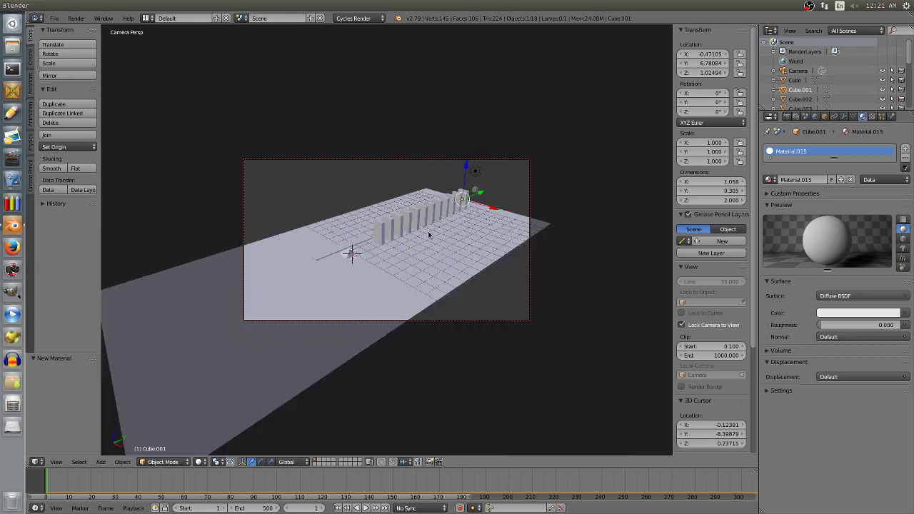
middle_drag(571, 255, 500, 300)
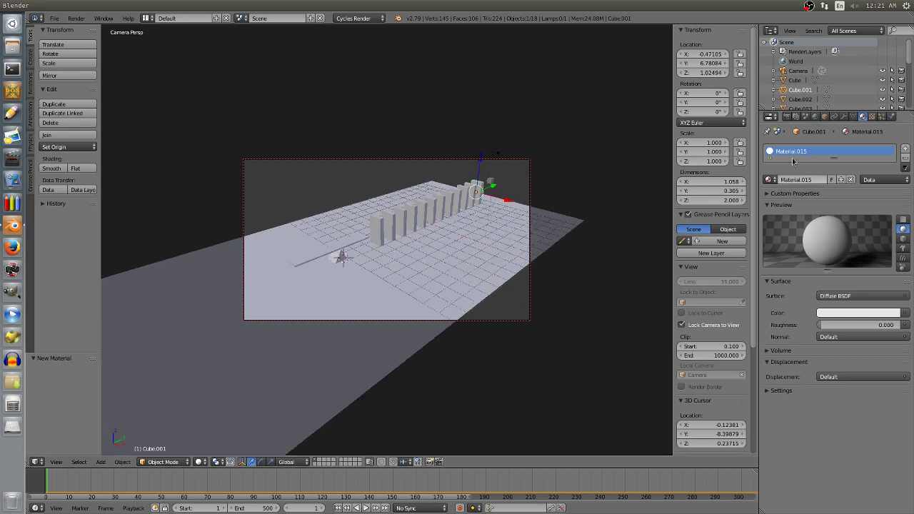
click(199, 462)
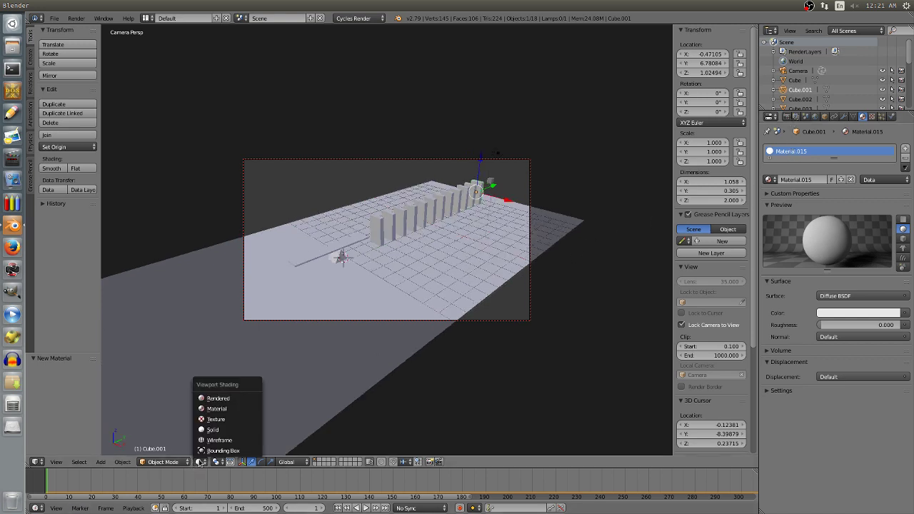
click(221, 398)
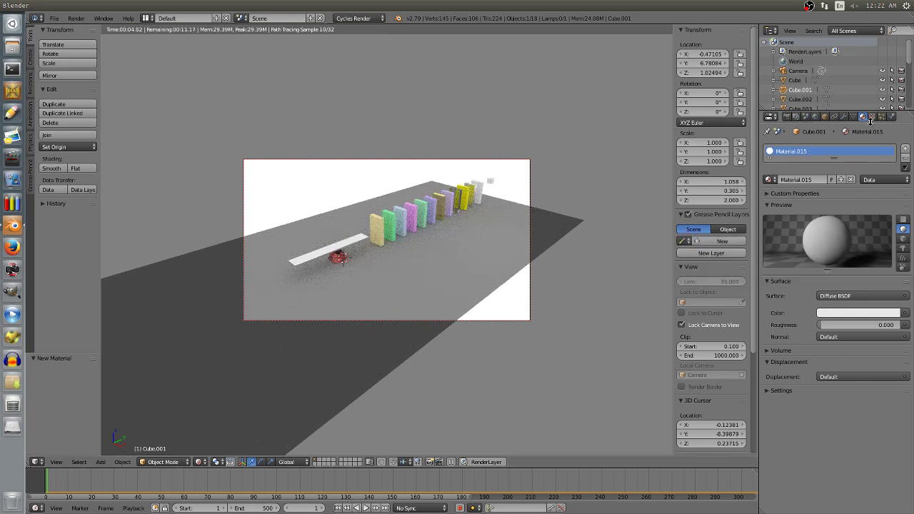
Set the render device to GPU Compute and the resolution scale to 100%
click(787, 117)
click(845, 199)
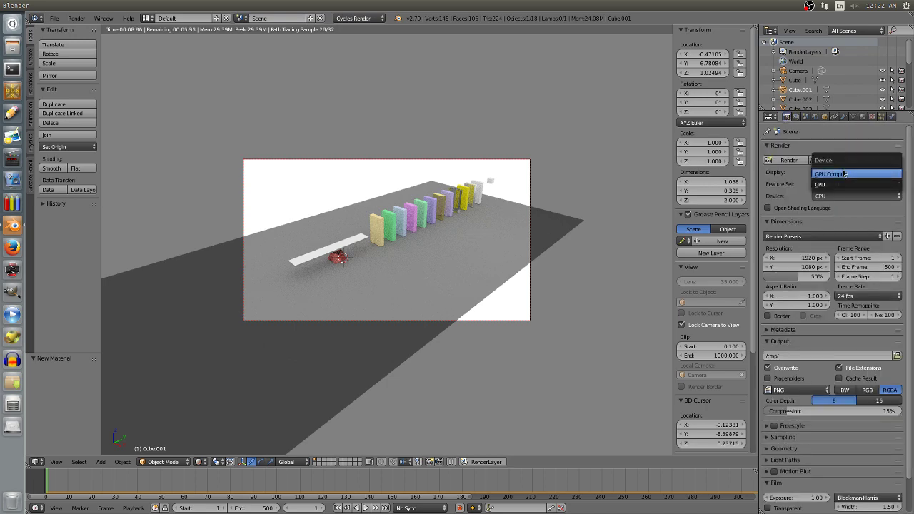
click(843, 174)
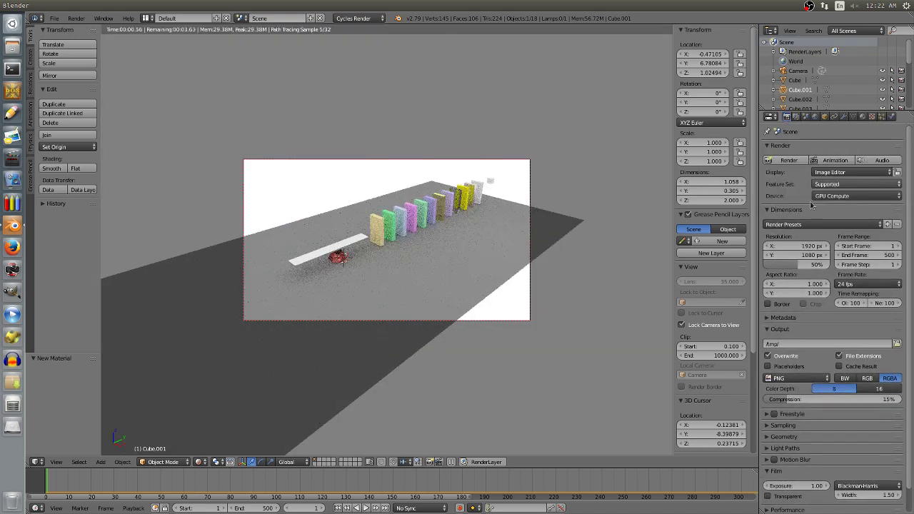
drag(797, 264, 829, 264)
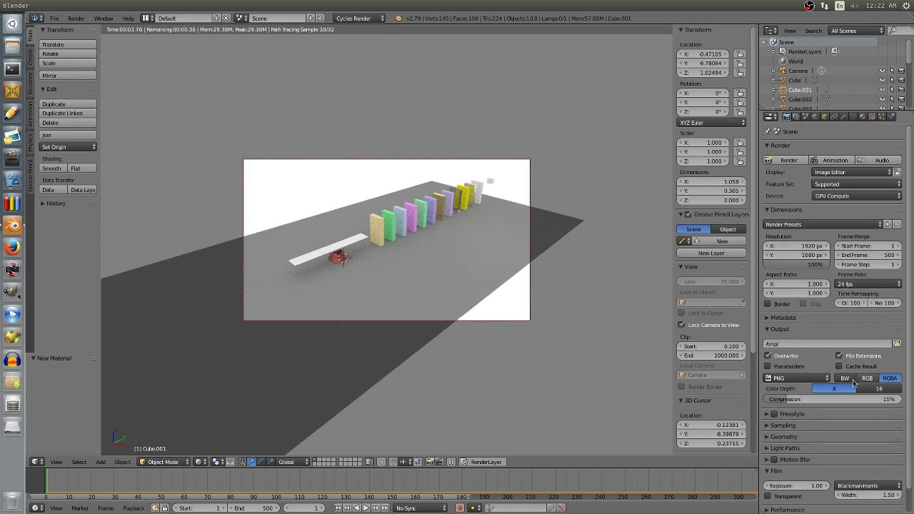
Set the render output format to AVI Raw with RGB colour
click(825, 378)
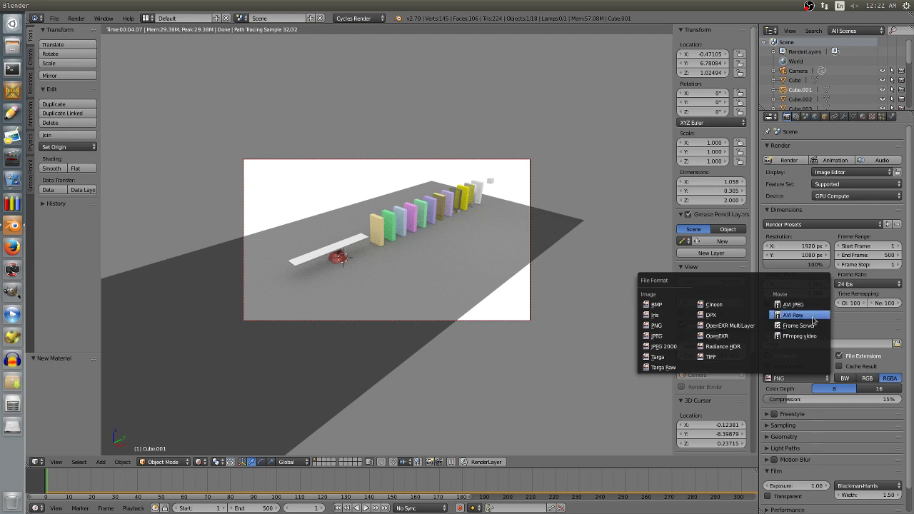
click(813, 321)
click(884, 379)
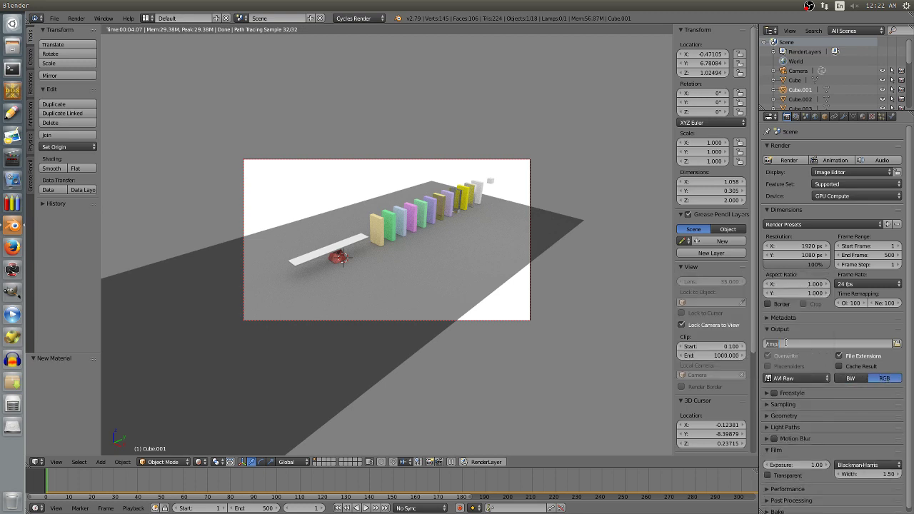
Set the render output path to the recently used Pictures folder
click(897, 345)
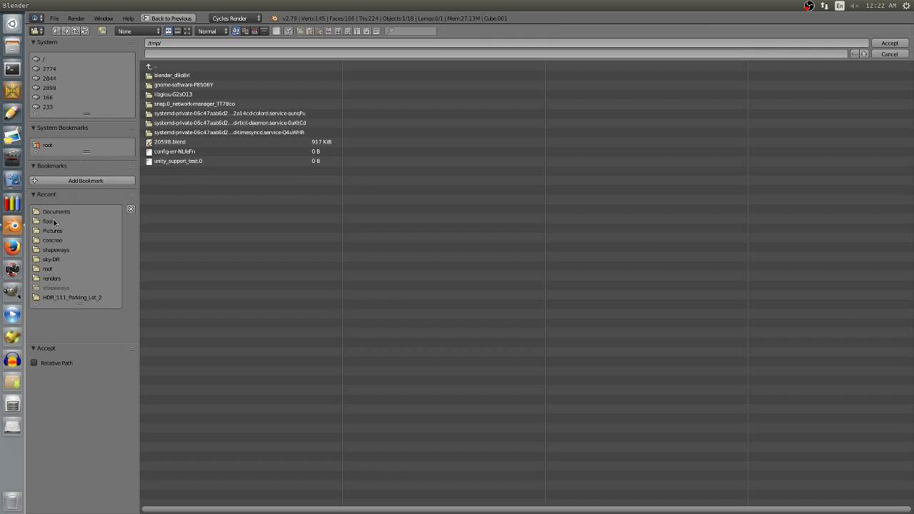
click(147, 67)
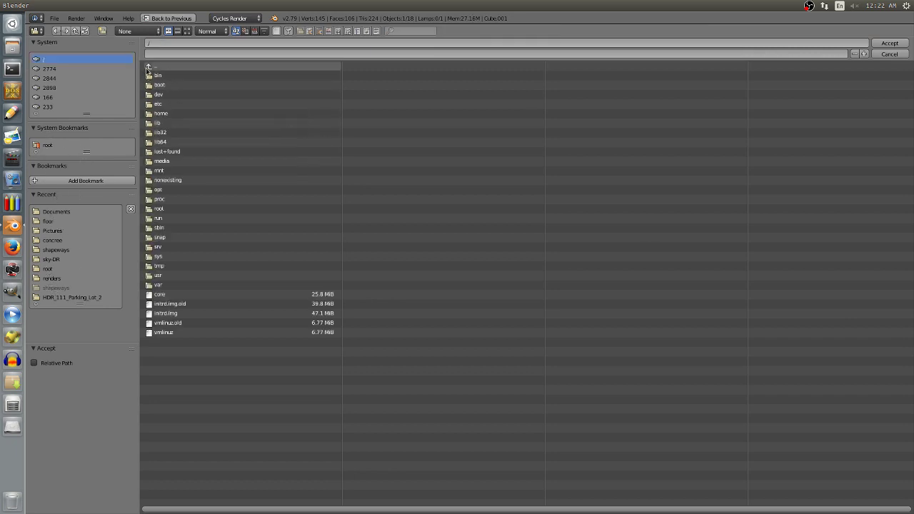
click(49, 278)
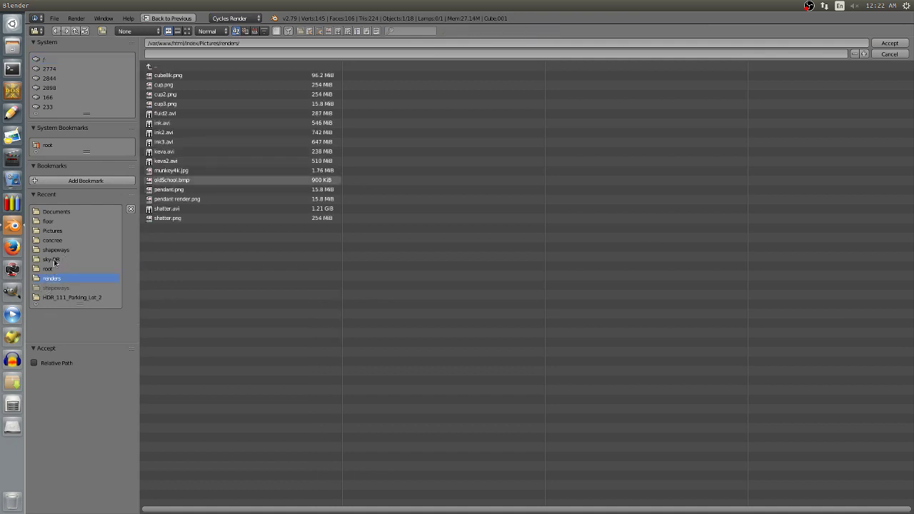
click(53, 260)
click(53, 232)
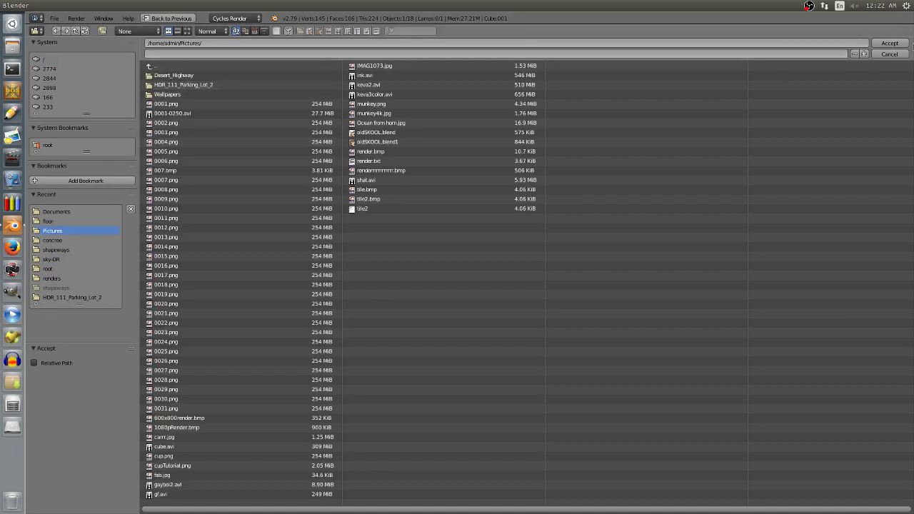
click(887, 47)
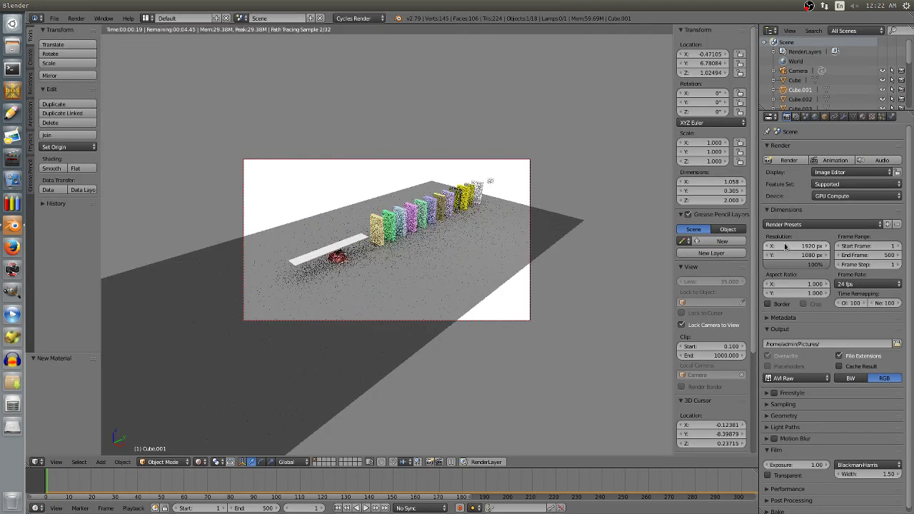
Turn on the animated seed in the sampling settings and keep the render samples at 128
click(781, 404)
scroll(785, 399, down, 3)
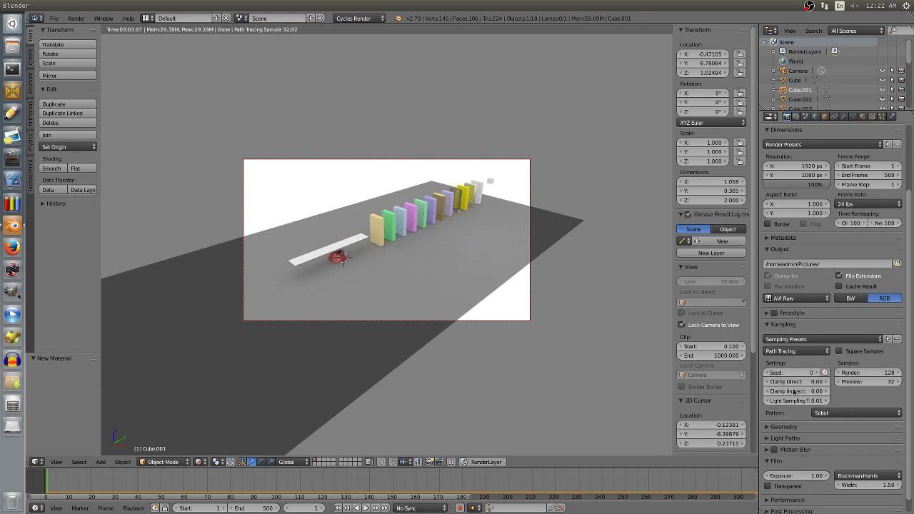
click(825, 374)
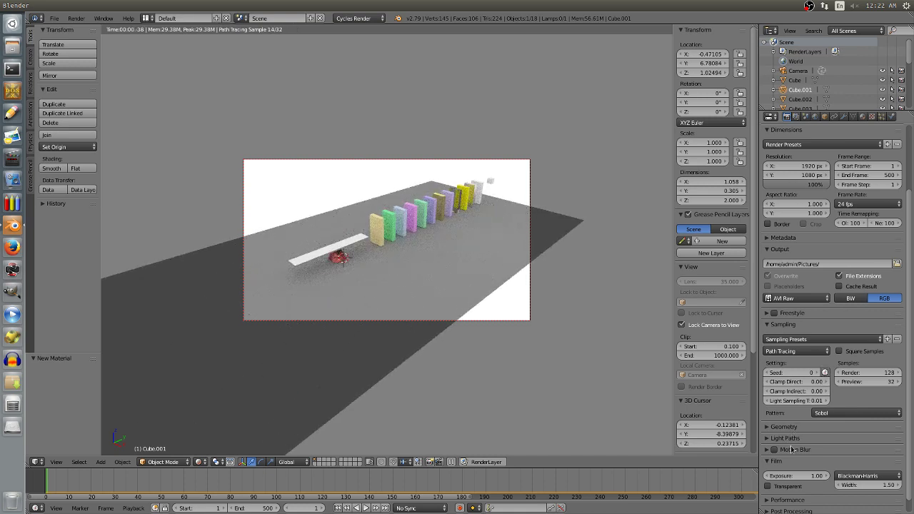
click(867, 372)
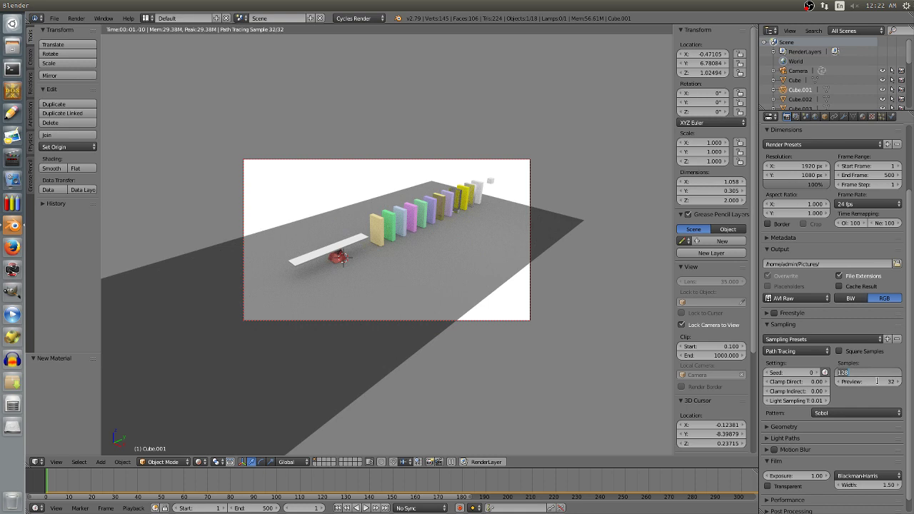
key(Return)
Set the render tile size to 512 in both X and Y in the performance settings
scroll(866, 394, down, 1)
click(783, 484)
scroll(803, 467, down, 5)
click(798, 463)
click(803, 471)
click(799, 471)
text(51)
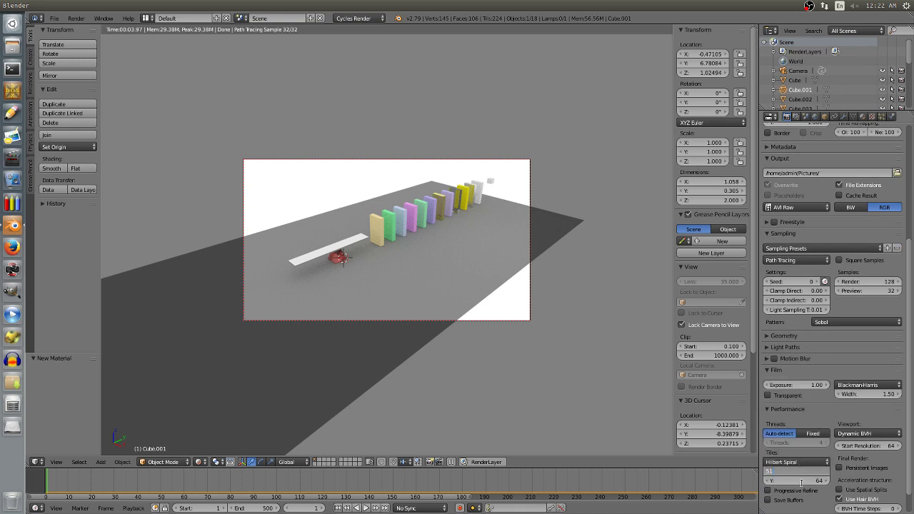
text(2)
key(Return)
click(800, 483)
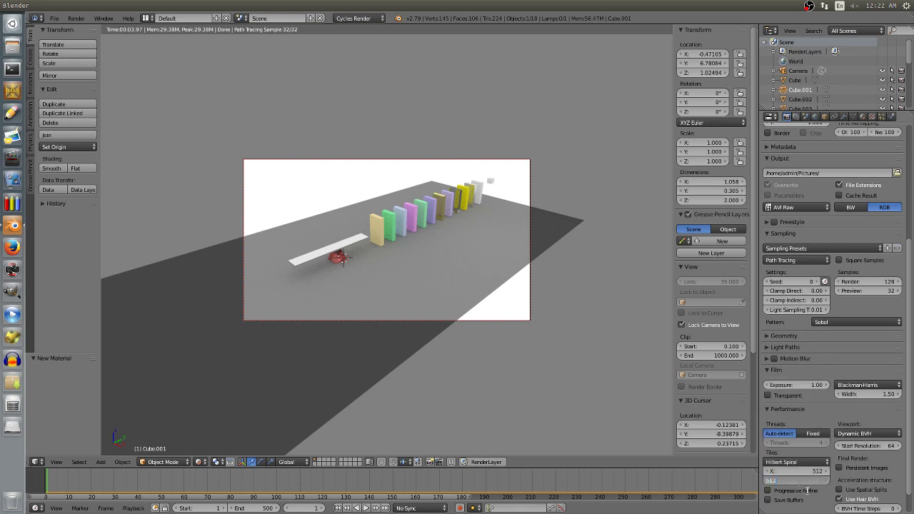
text(512)
key(Return)
Start rendering the full animation
scroll(821, 400, up, 6)
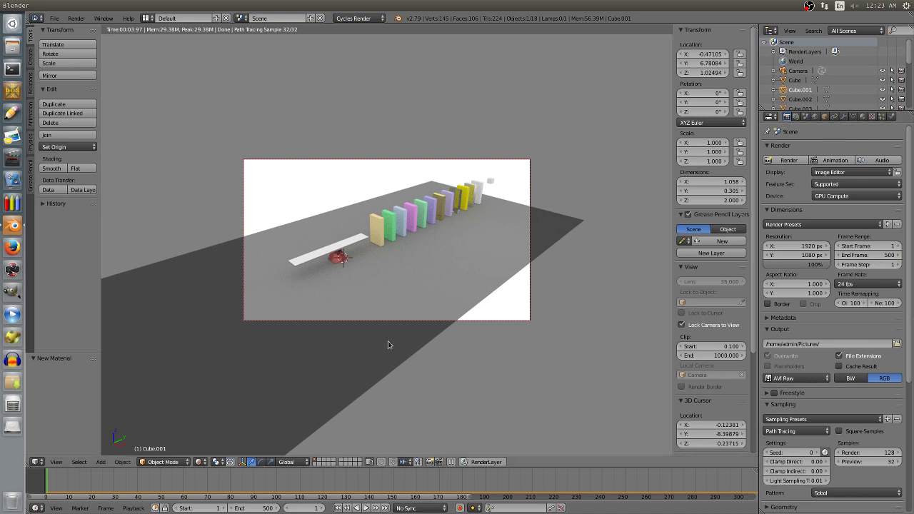
click(828, 161)
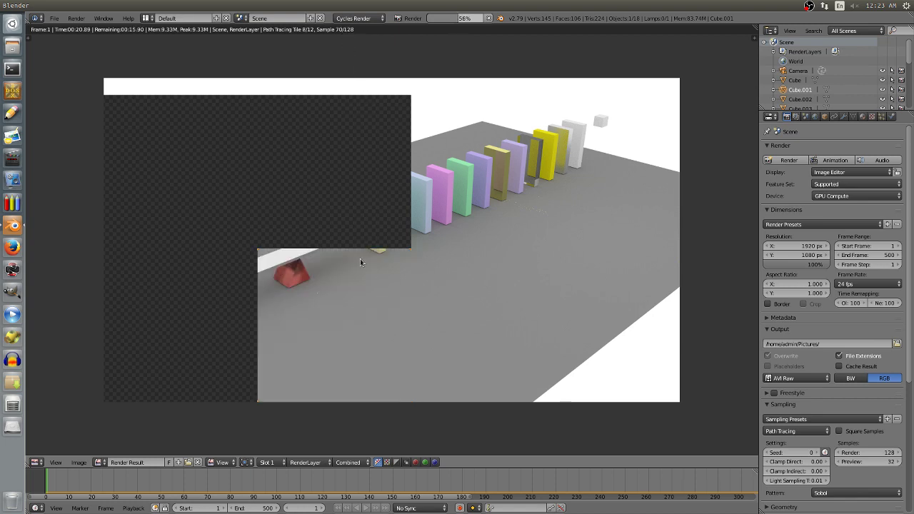
Inspect the rendering frames up close, checking the seesaw, the coloured slabs and the floor for noise
scroll(508, 189, up, 2)
scroll(507, 190, up, 4)
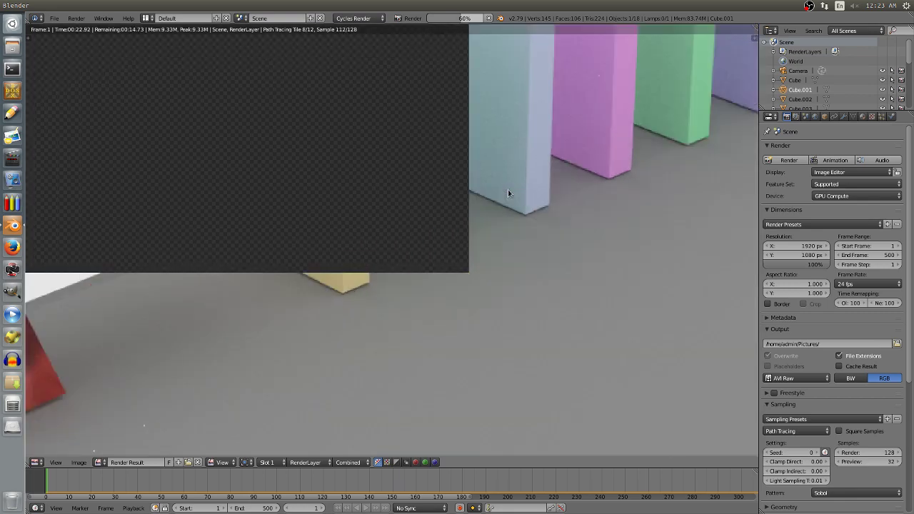
scroll(508, 189, down, 5)
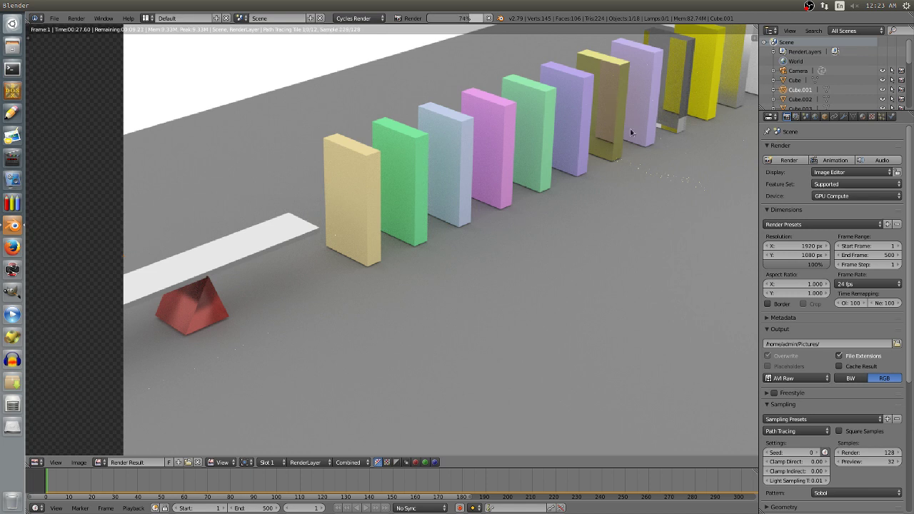
scroll(475, 232, down, 3)
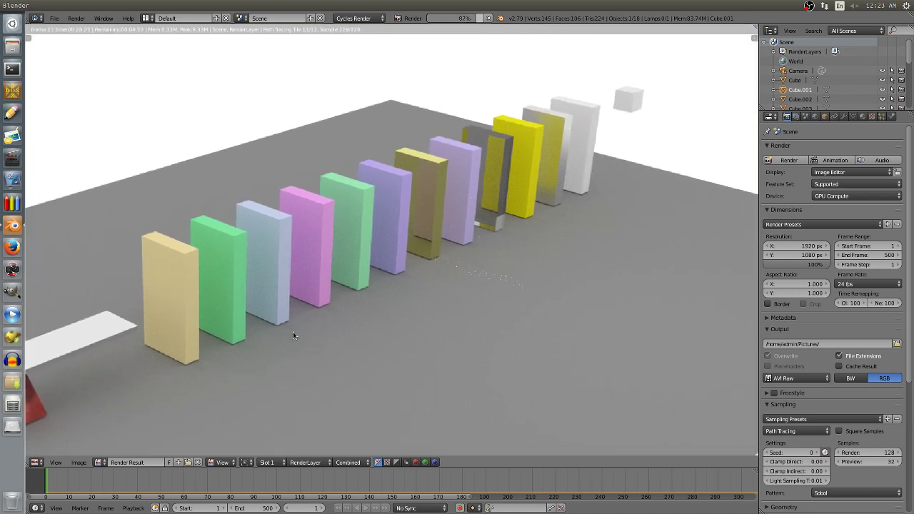
middle_drag(214, 353, 447, 190)
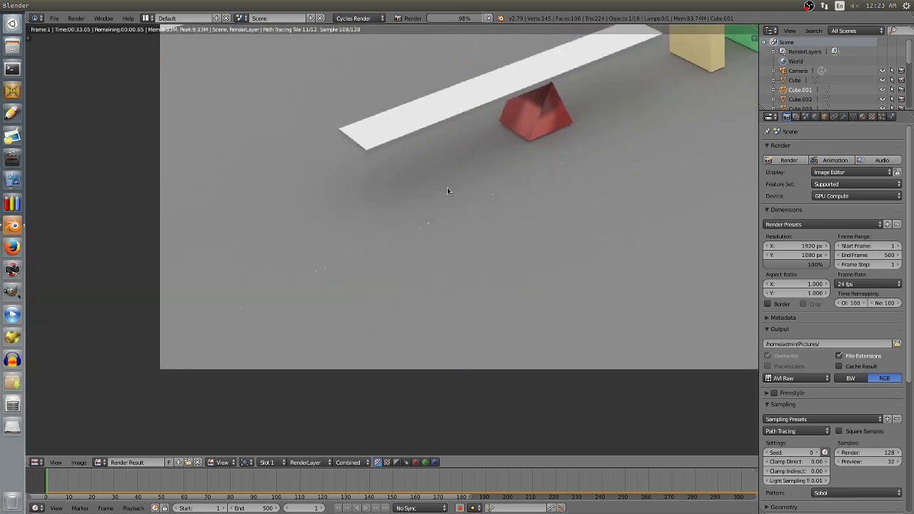
scroll(393, 218, down, 2)
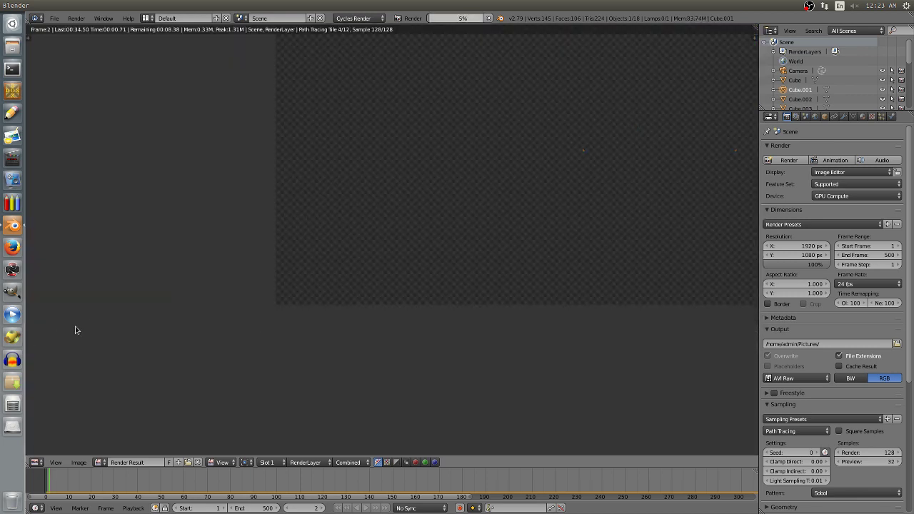
middle_drag(238, 267, 109, 338)
scroll(417, 221, up, 1)
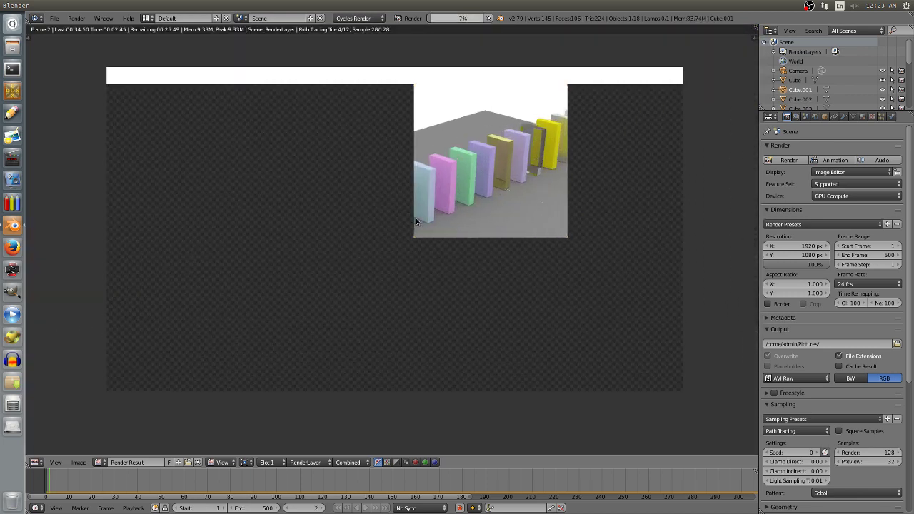
scroll(416, 218, up, 1)
scroll(415, 218, down, 1)
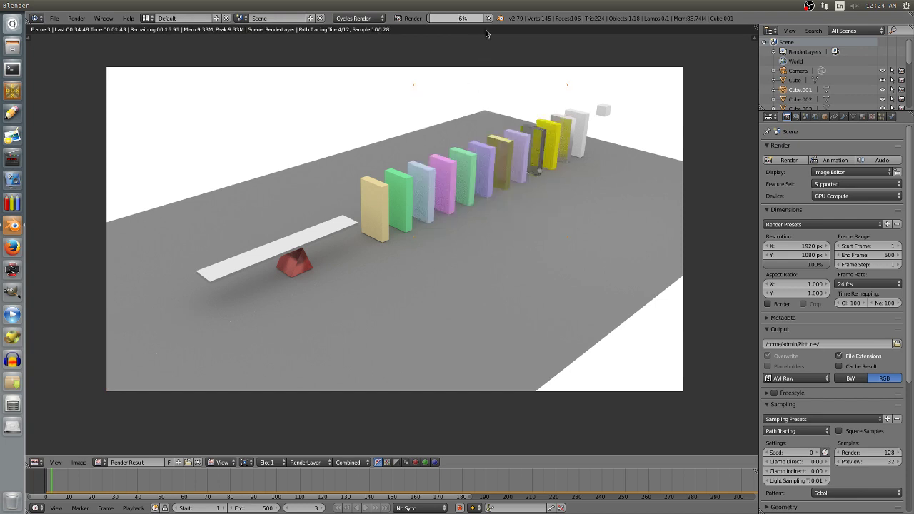
click(808, 5)
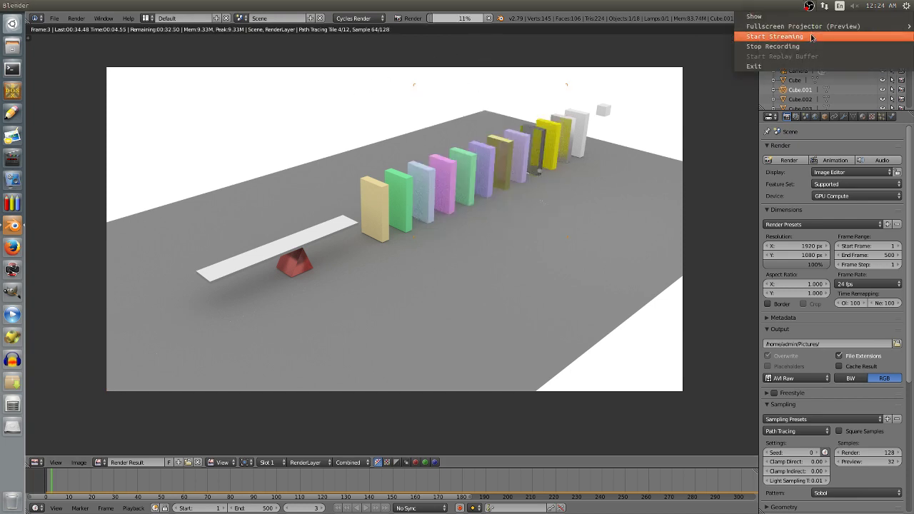